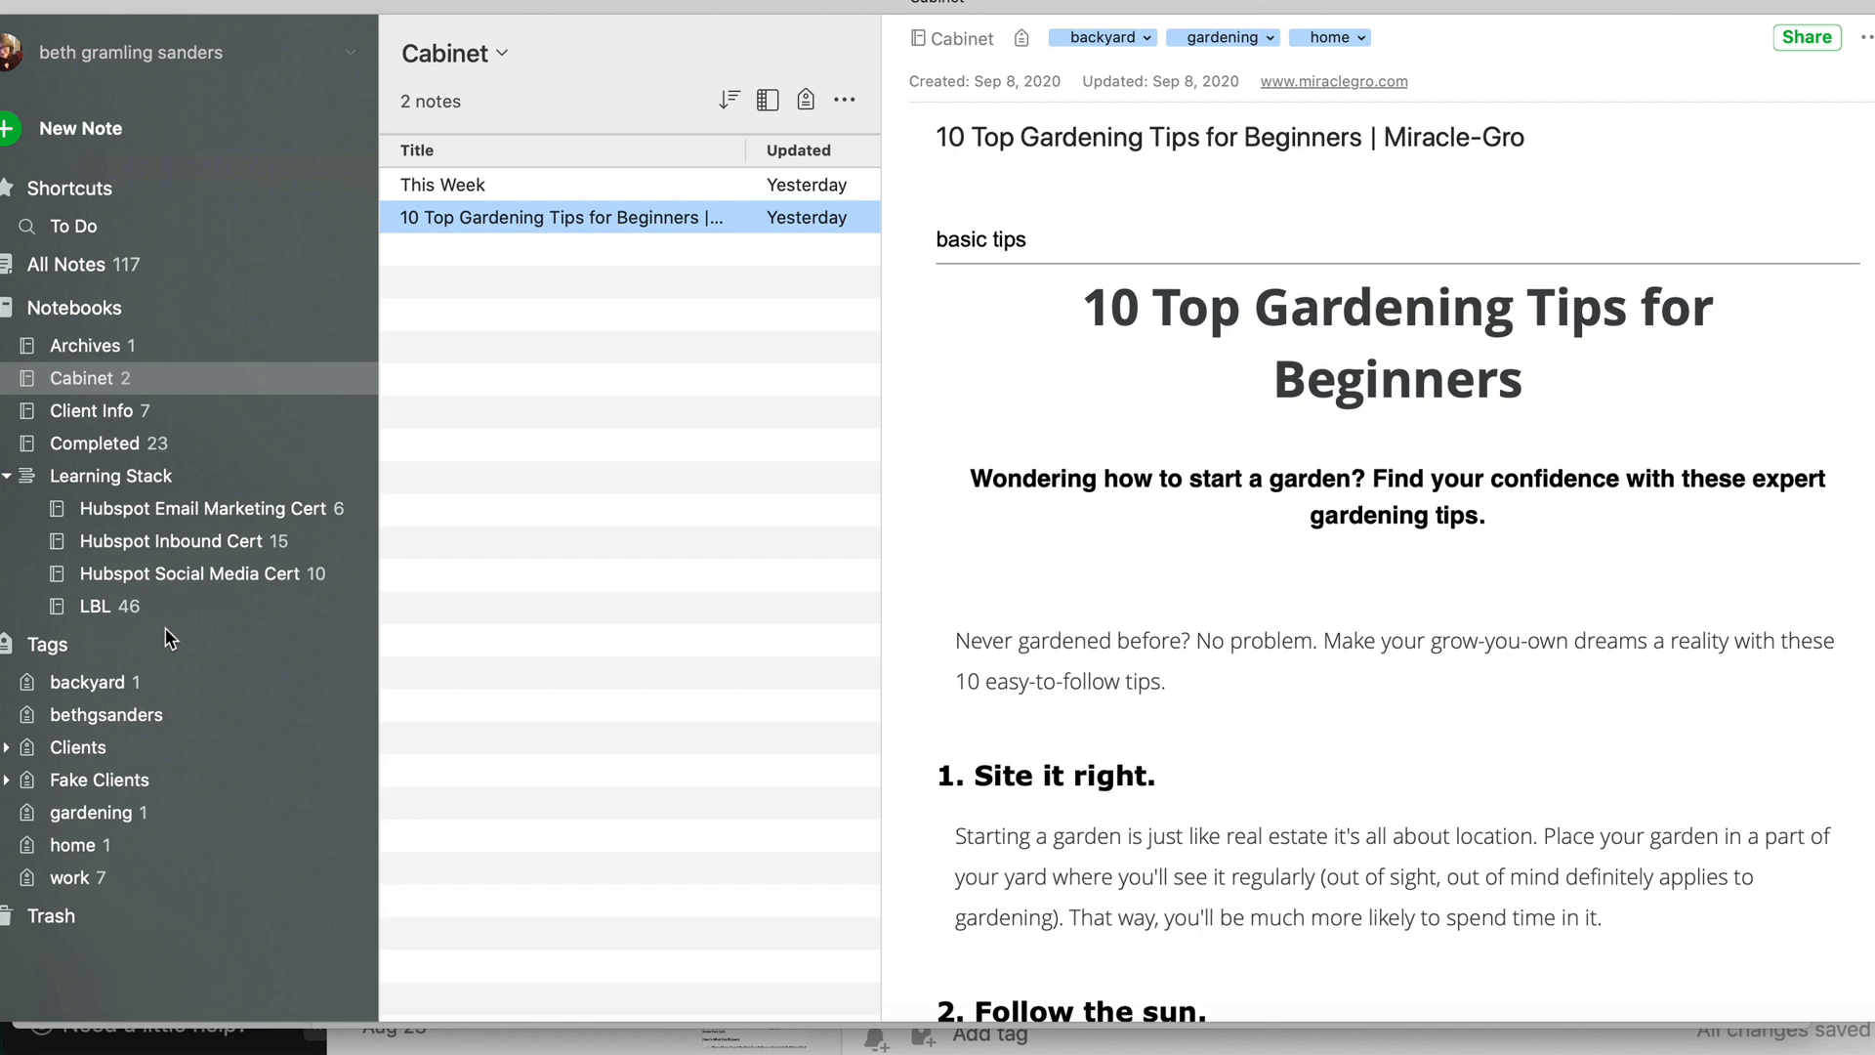
# Step: View the Hubspot Email Marketing Cert and Hubspot Inbound Cert notebooks, including the latter's table of contents note
pyautogui.click(208, 516)
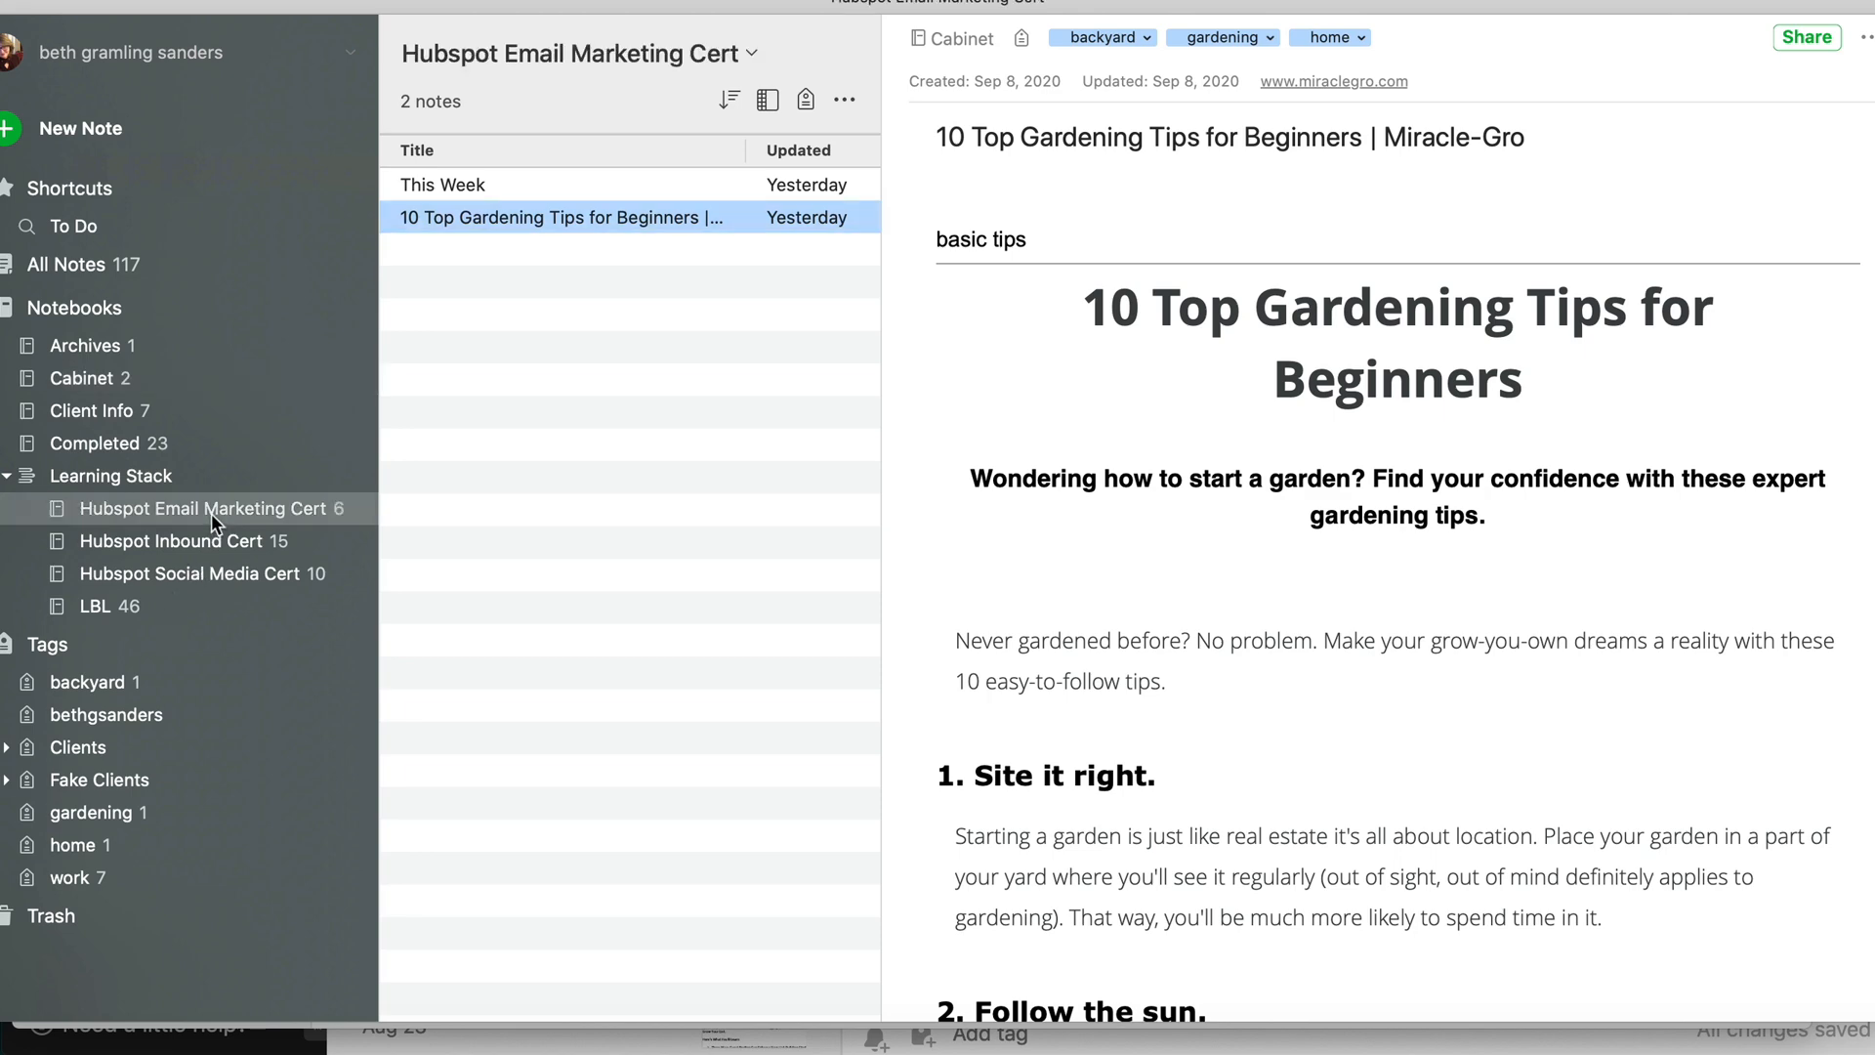
pyautogui.scroll(-5, 1218, 661)
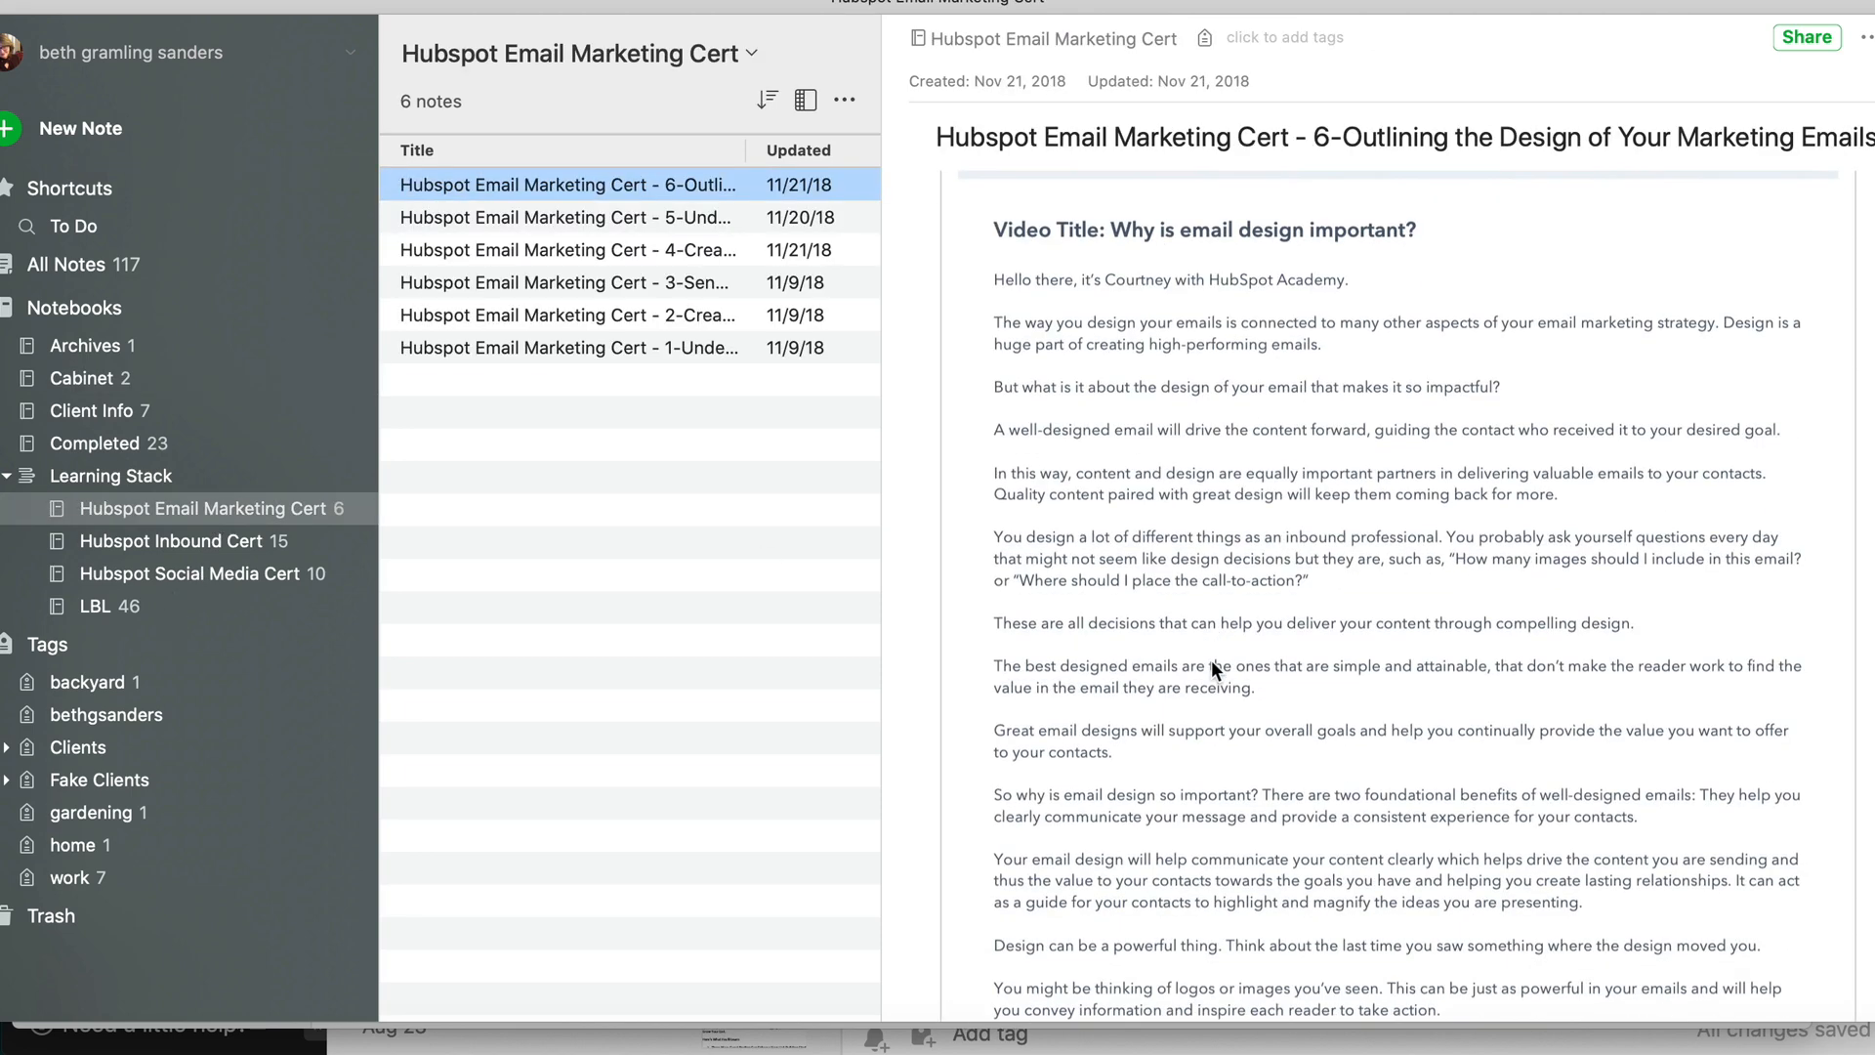
pyautogui.click(246, 529)
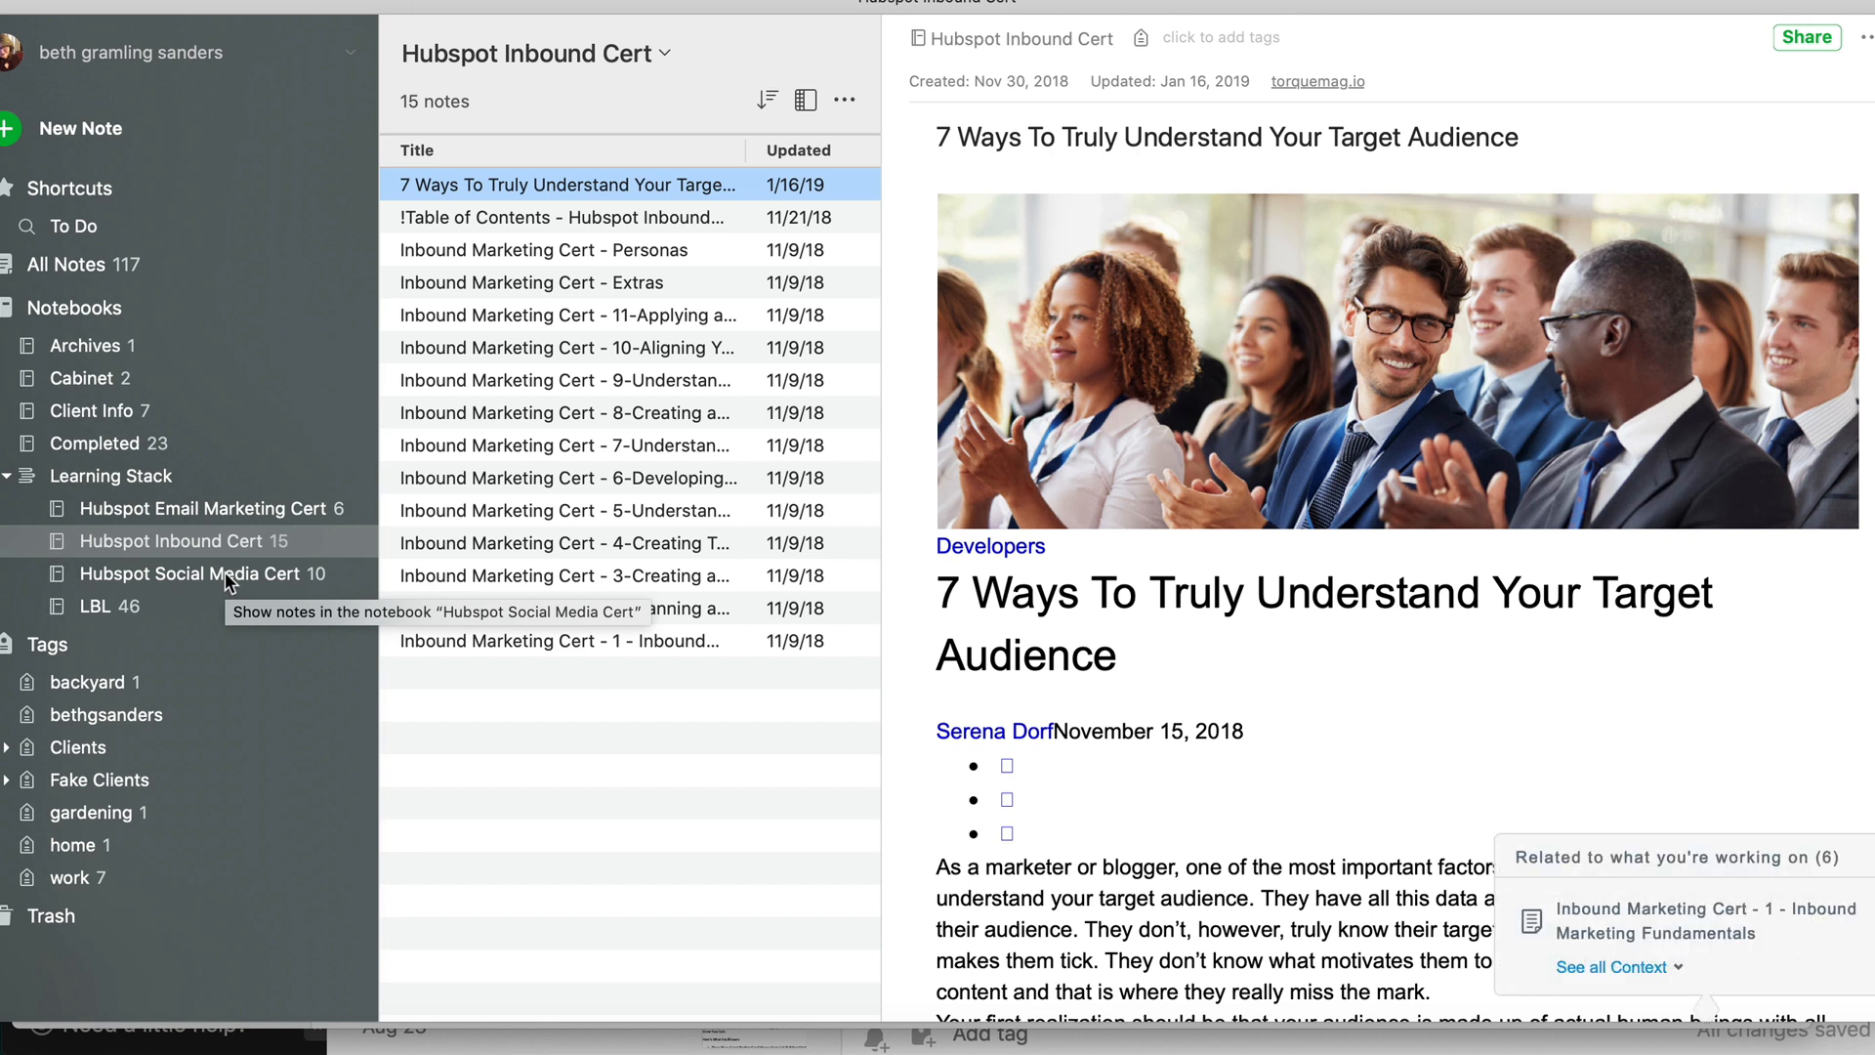
pyautogui.click(507, 216)
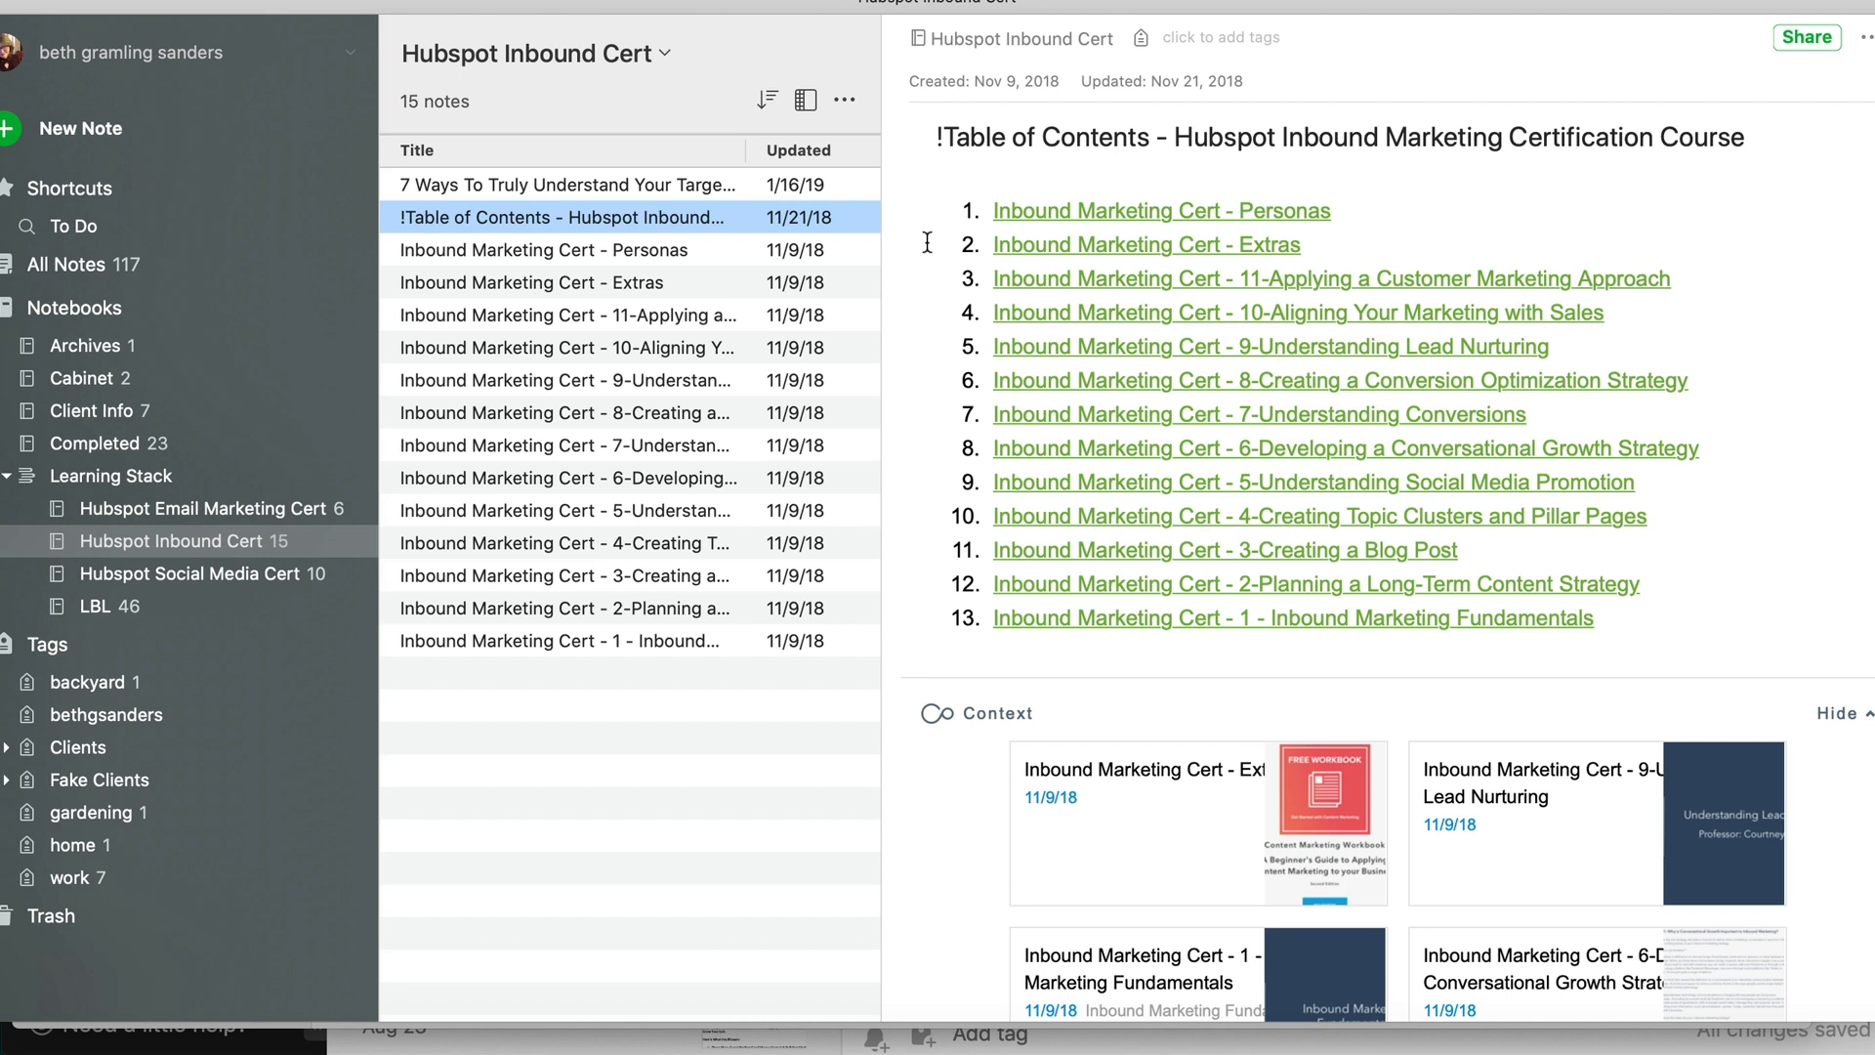
pyautogui.click(49, 648)
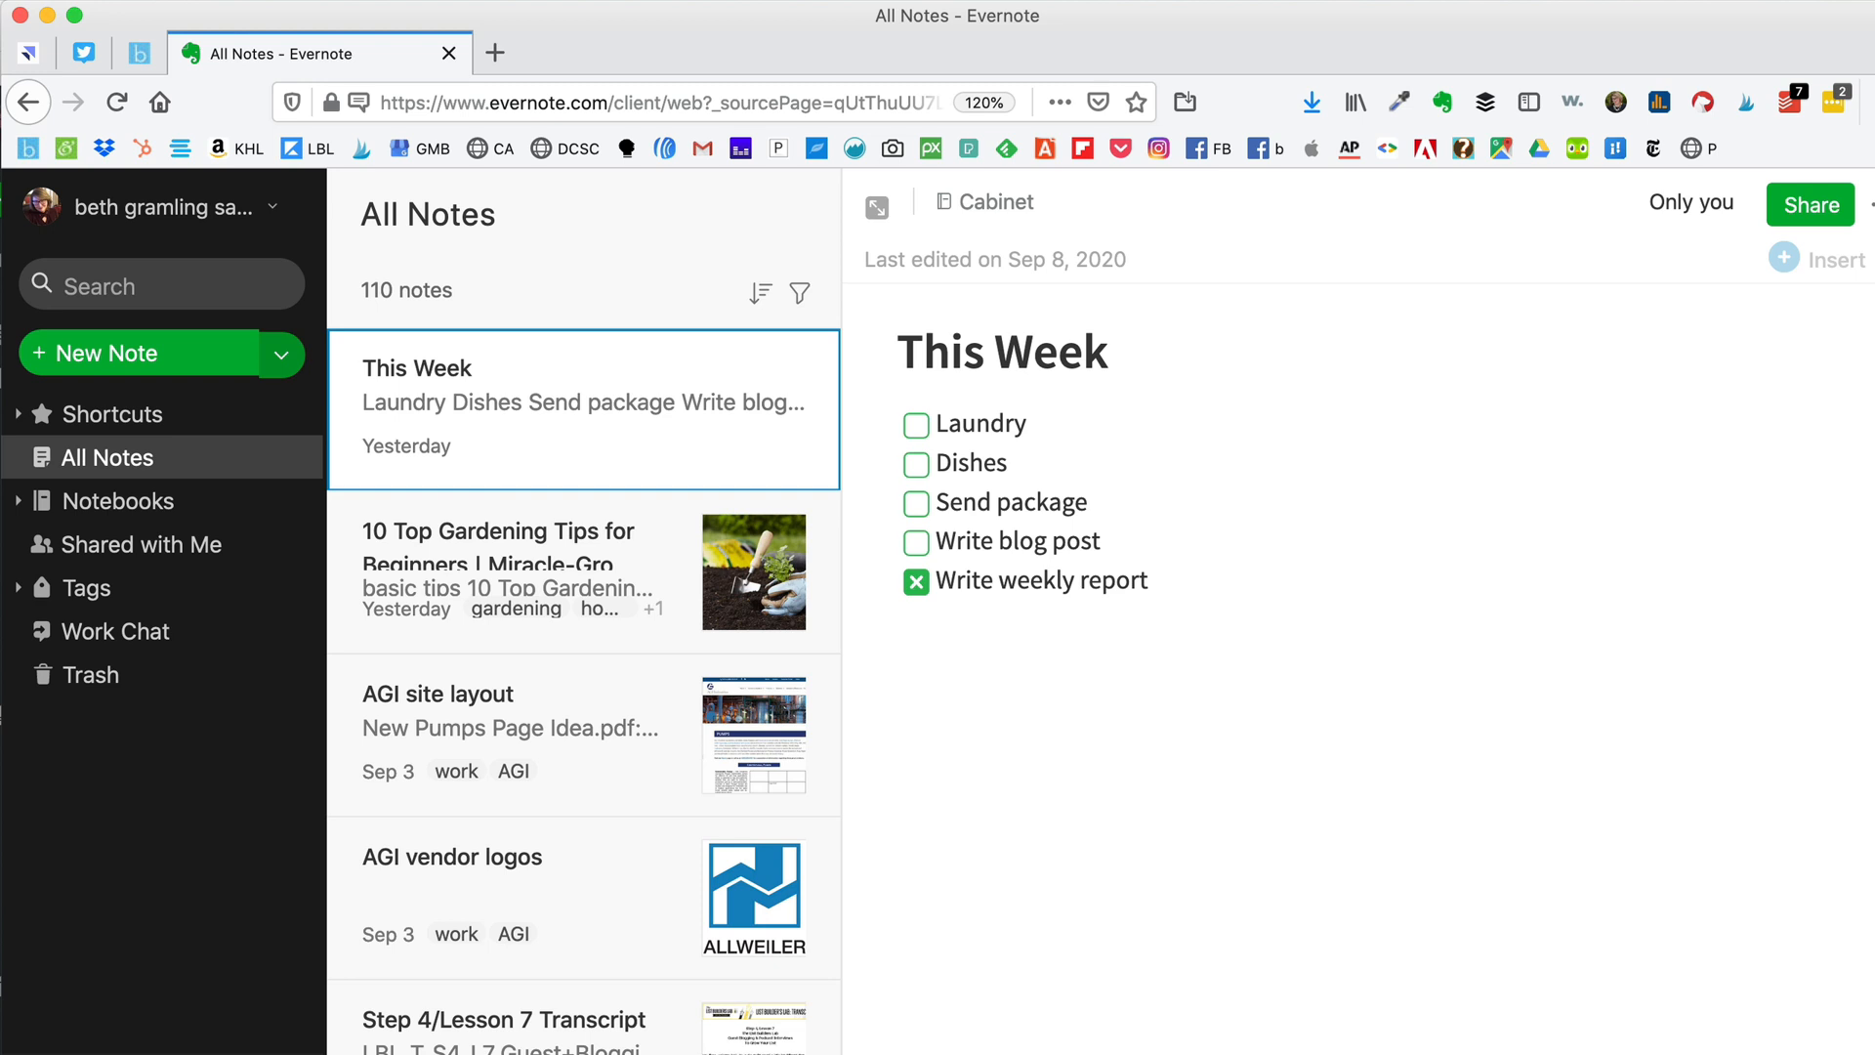
# Step: Open the Evernote web clipper on the "How to Use Evernote to Organize Everything" blog post and preview the Simplified article and Full page formats
pyautogui.click(140, 57)
pyautogui.scroll(1, 148, 472)
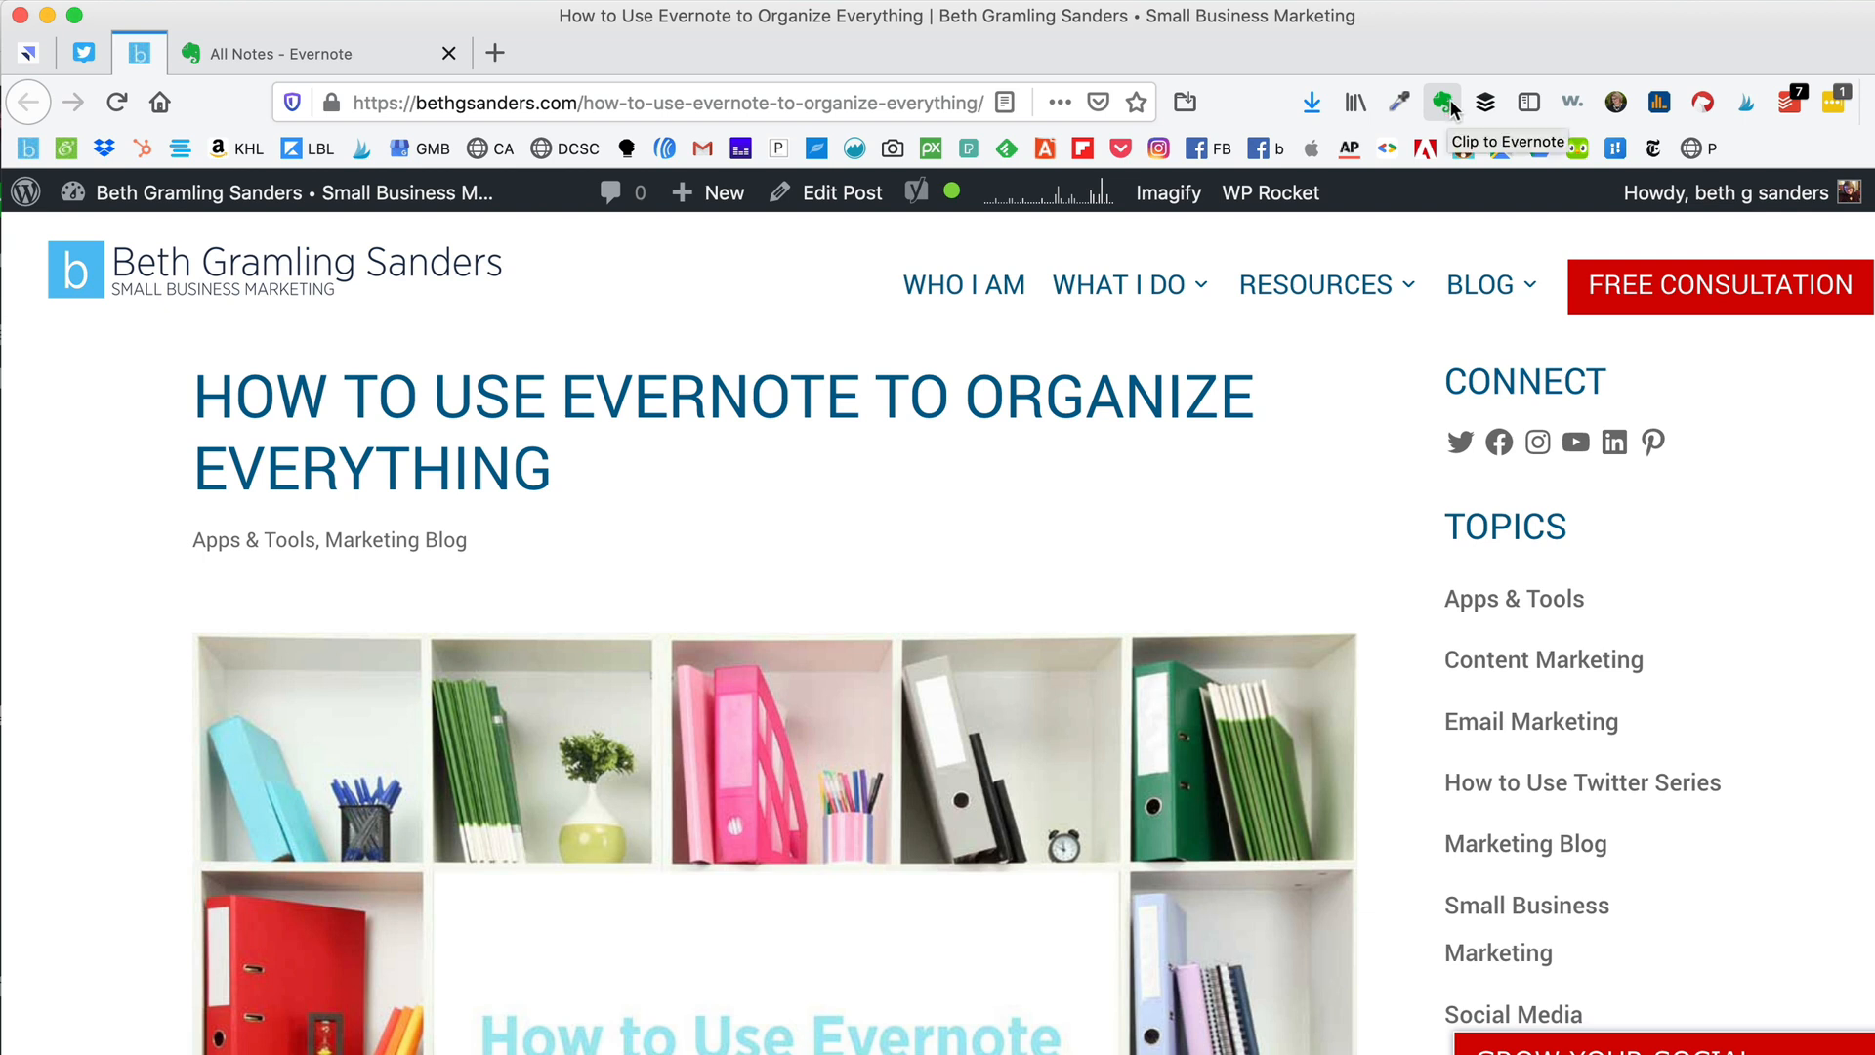
pyautogui.click(1444, 102)
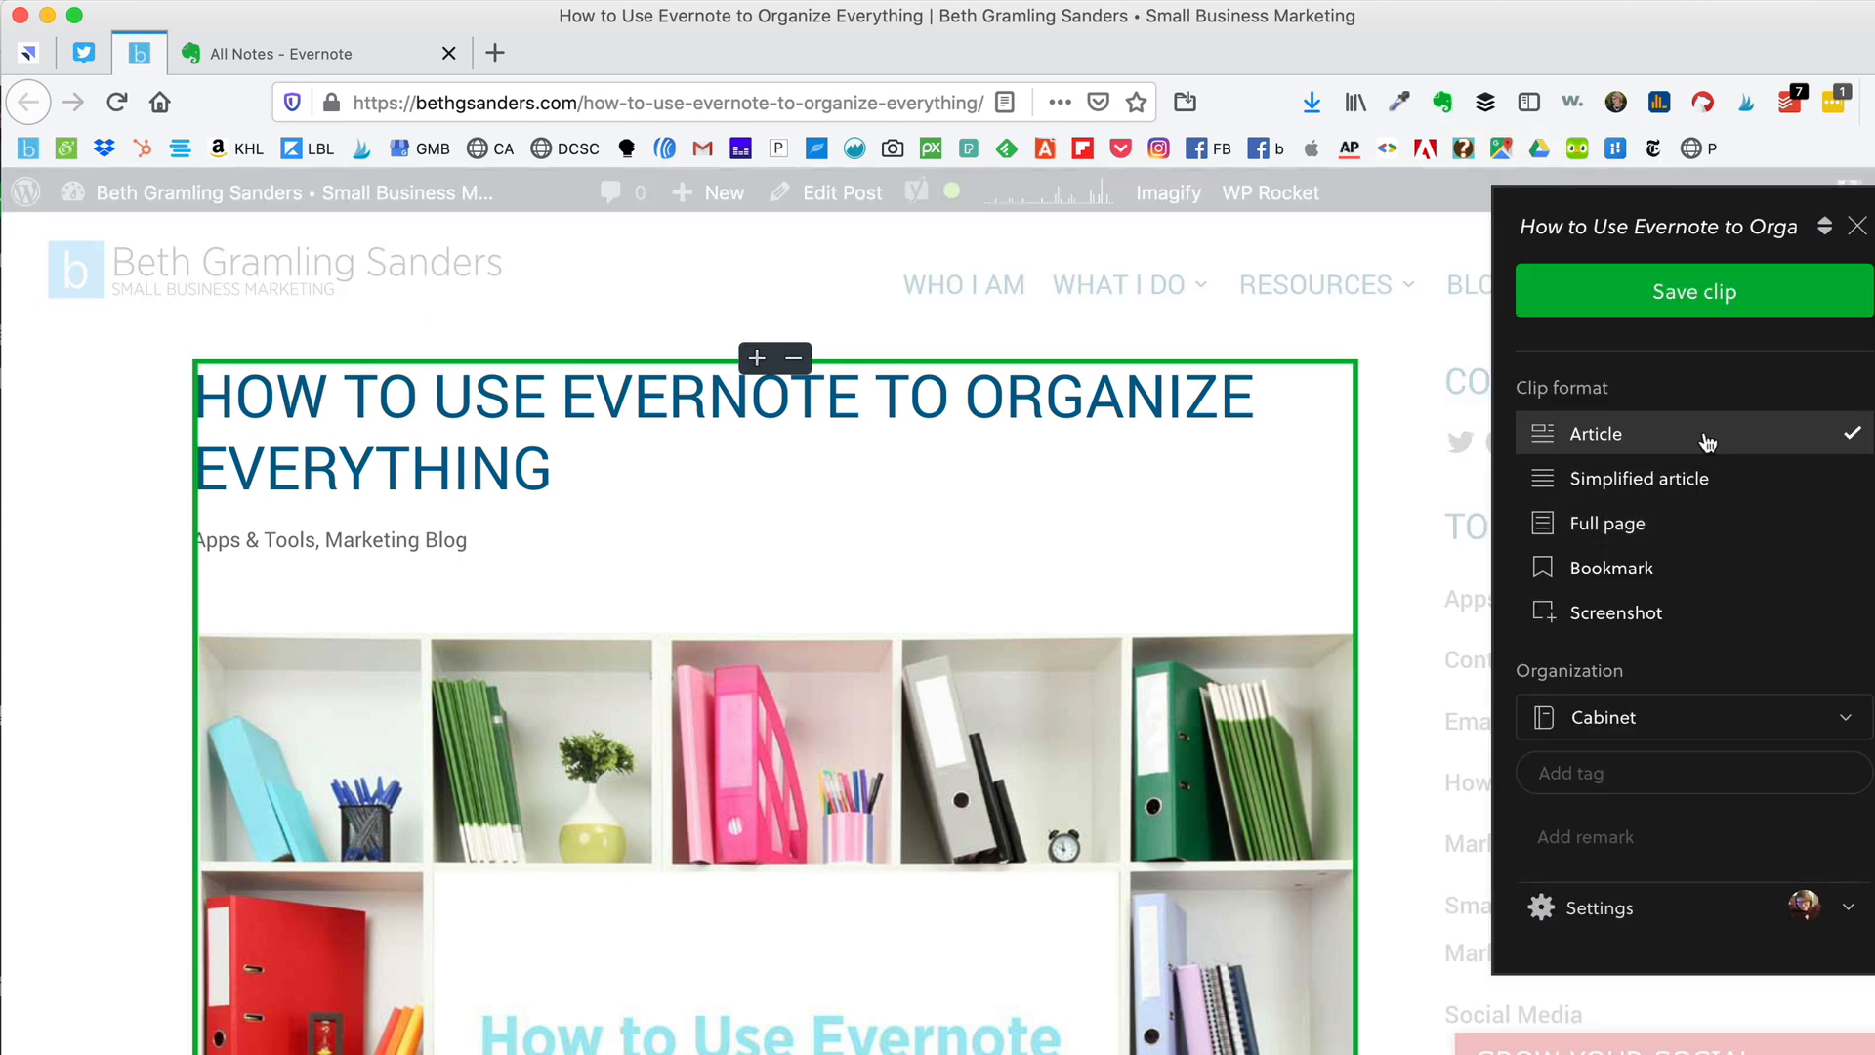
pyautogui.click(1699, 485)
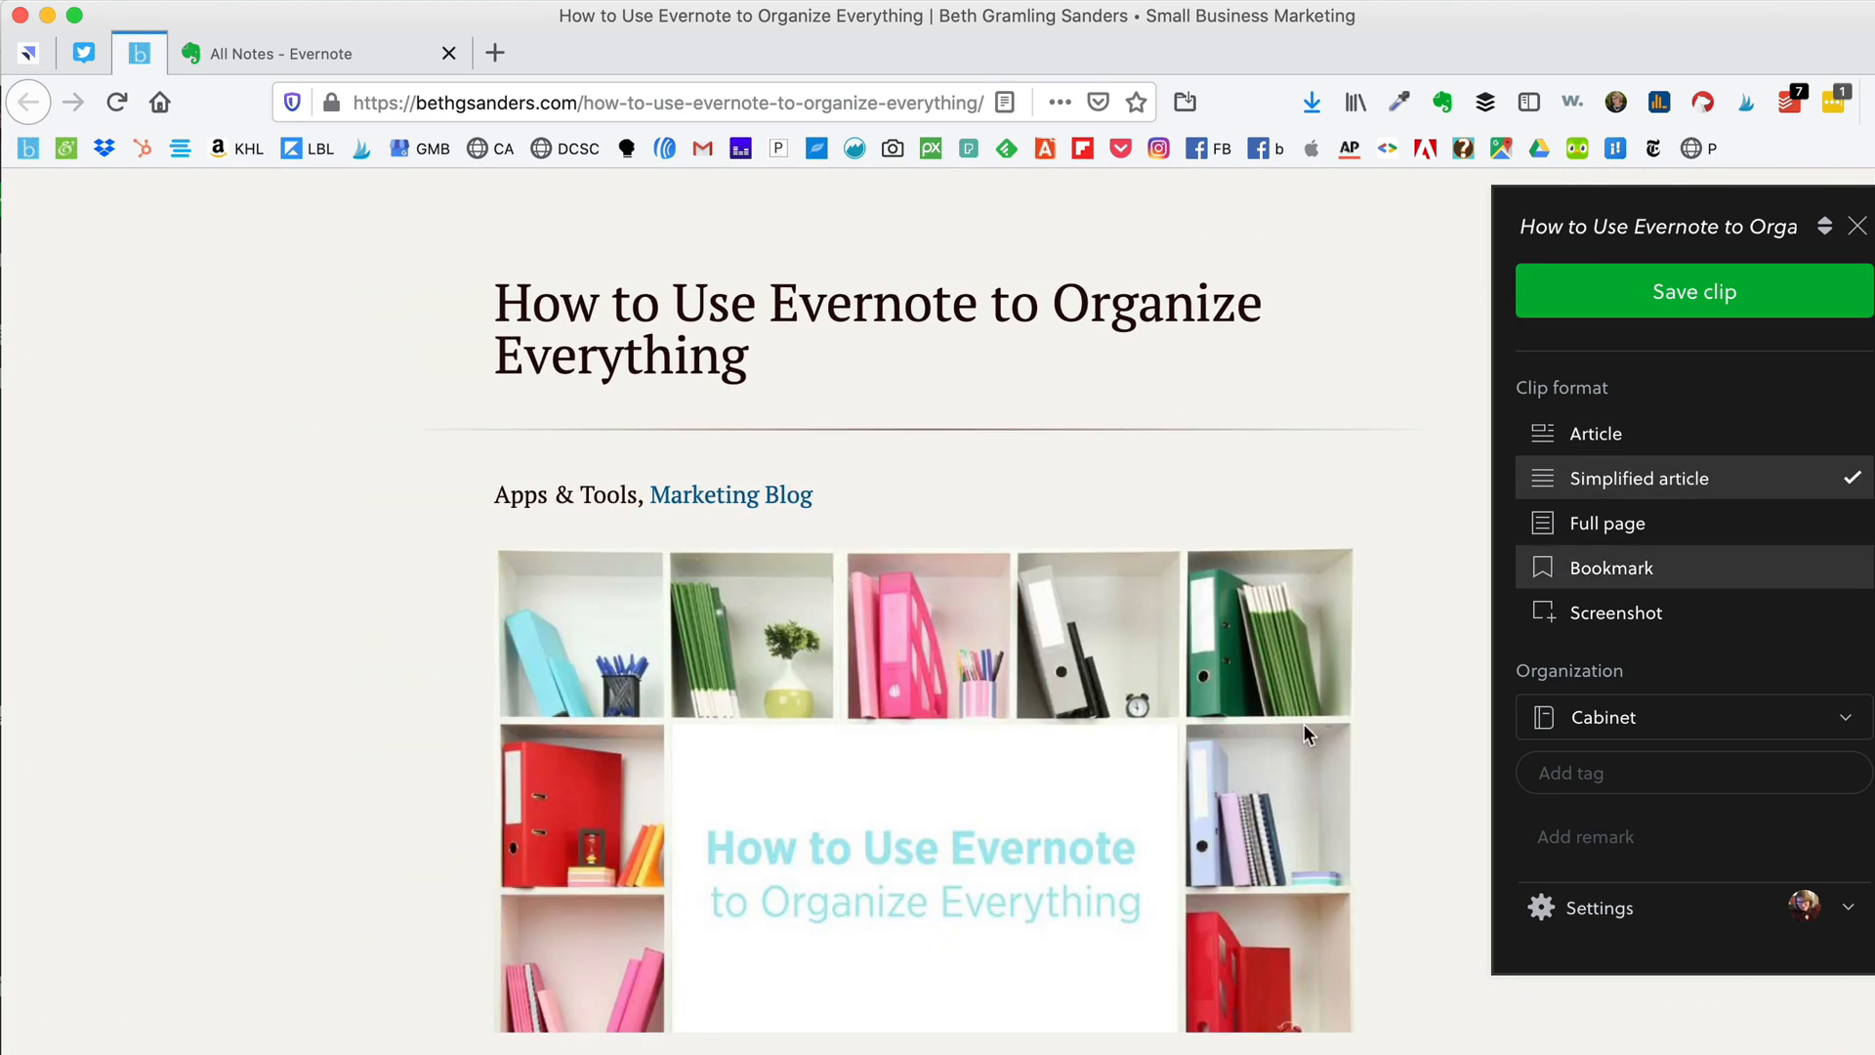
pyautogui.click(1626, 543)
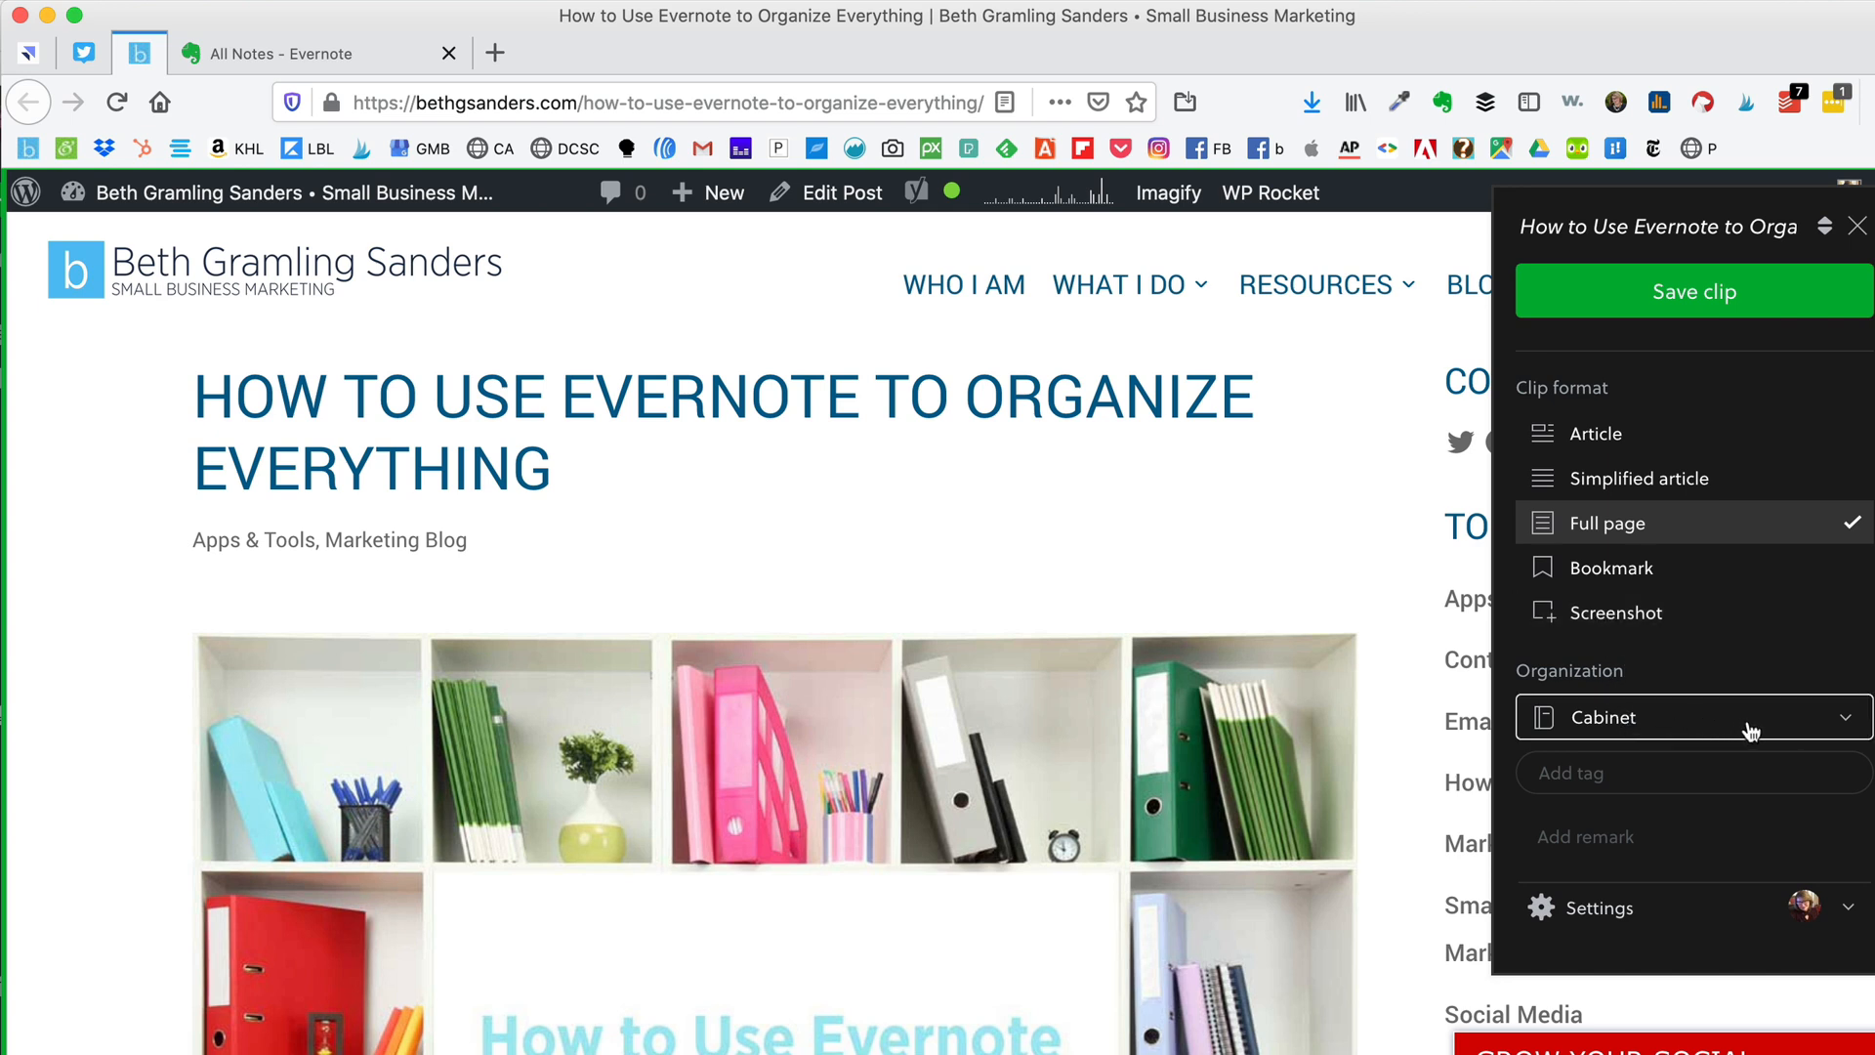
# Step: Tag the clip with evernote, productivity, blog post and apps, and save it in Article format to the Cabinet notebook
pyautogui.click(1592, 777)
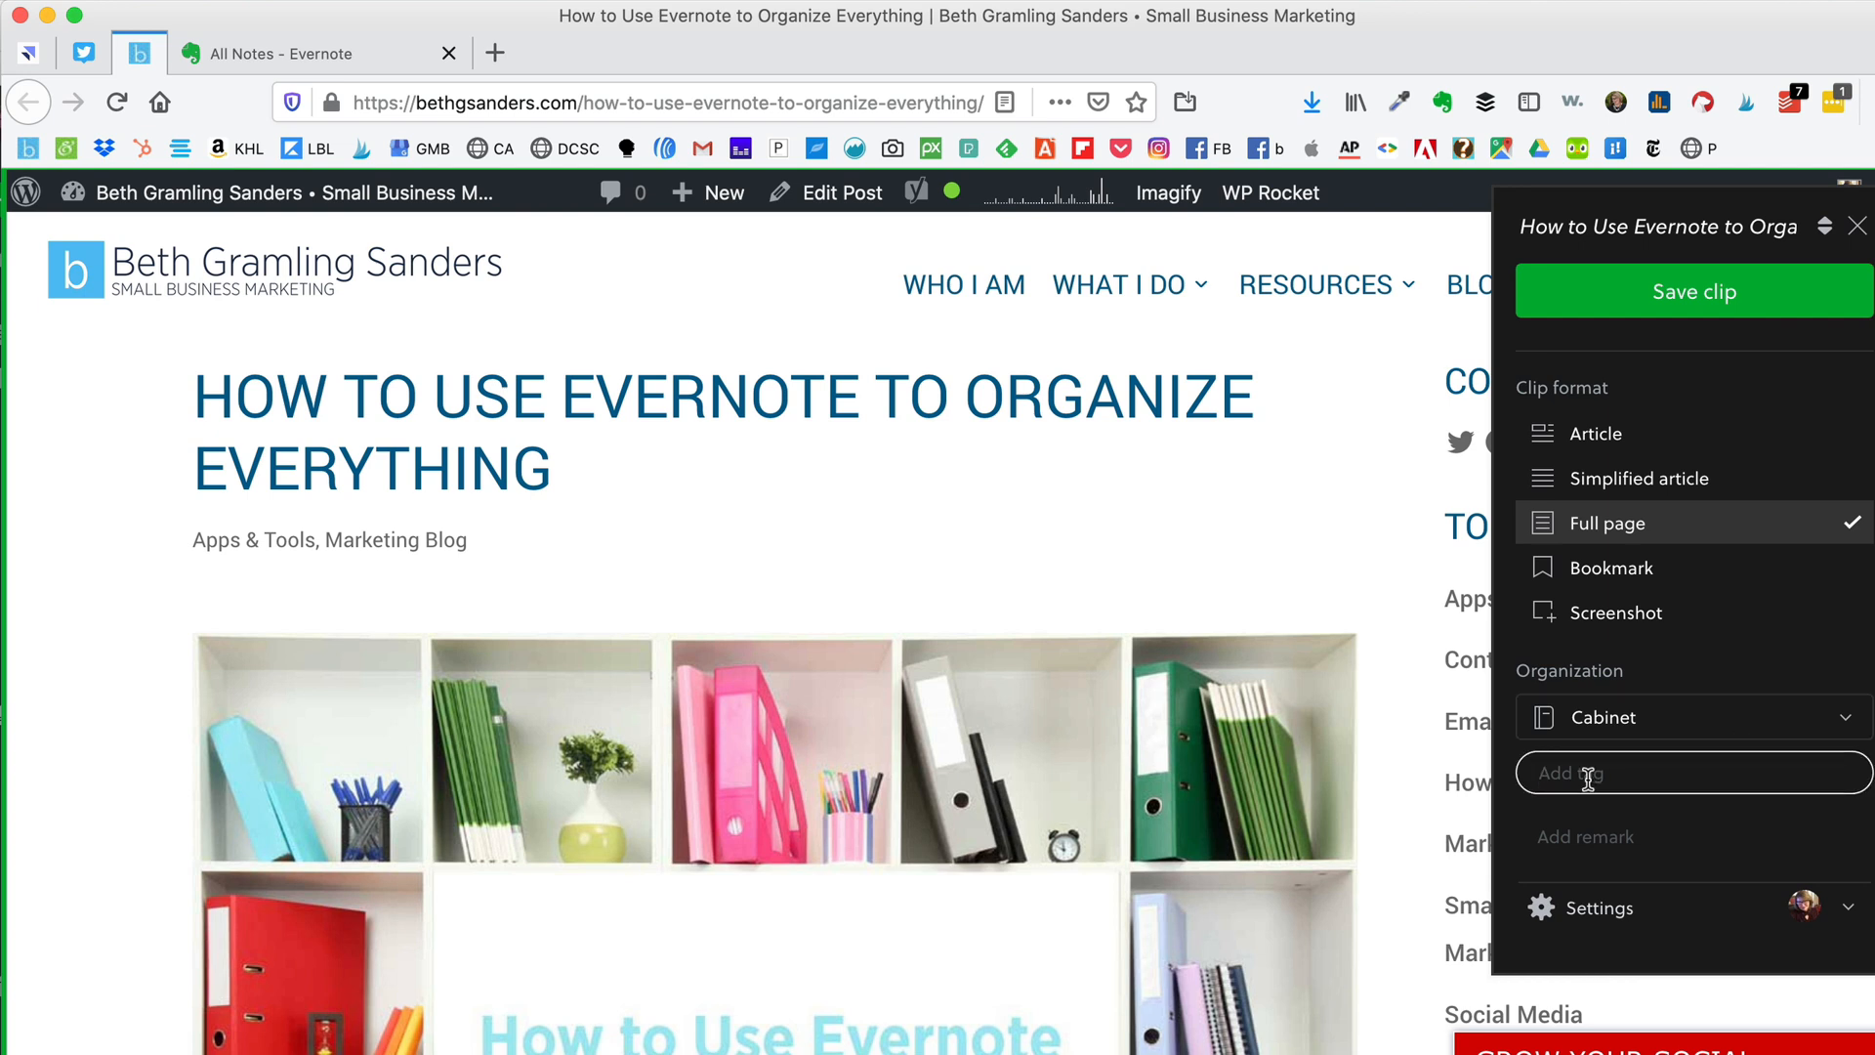
pyautogui.write('ever')
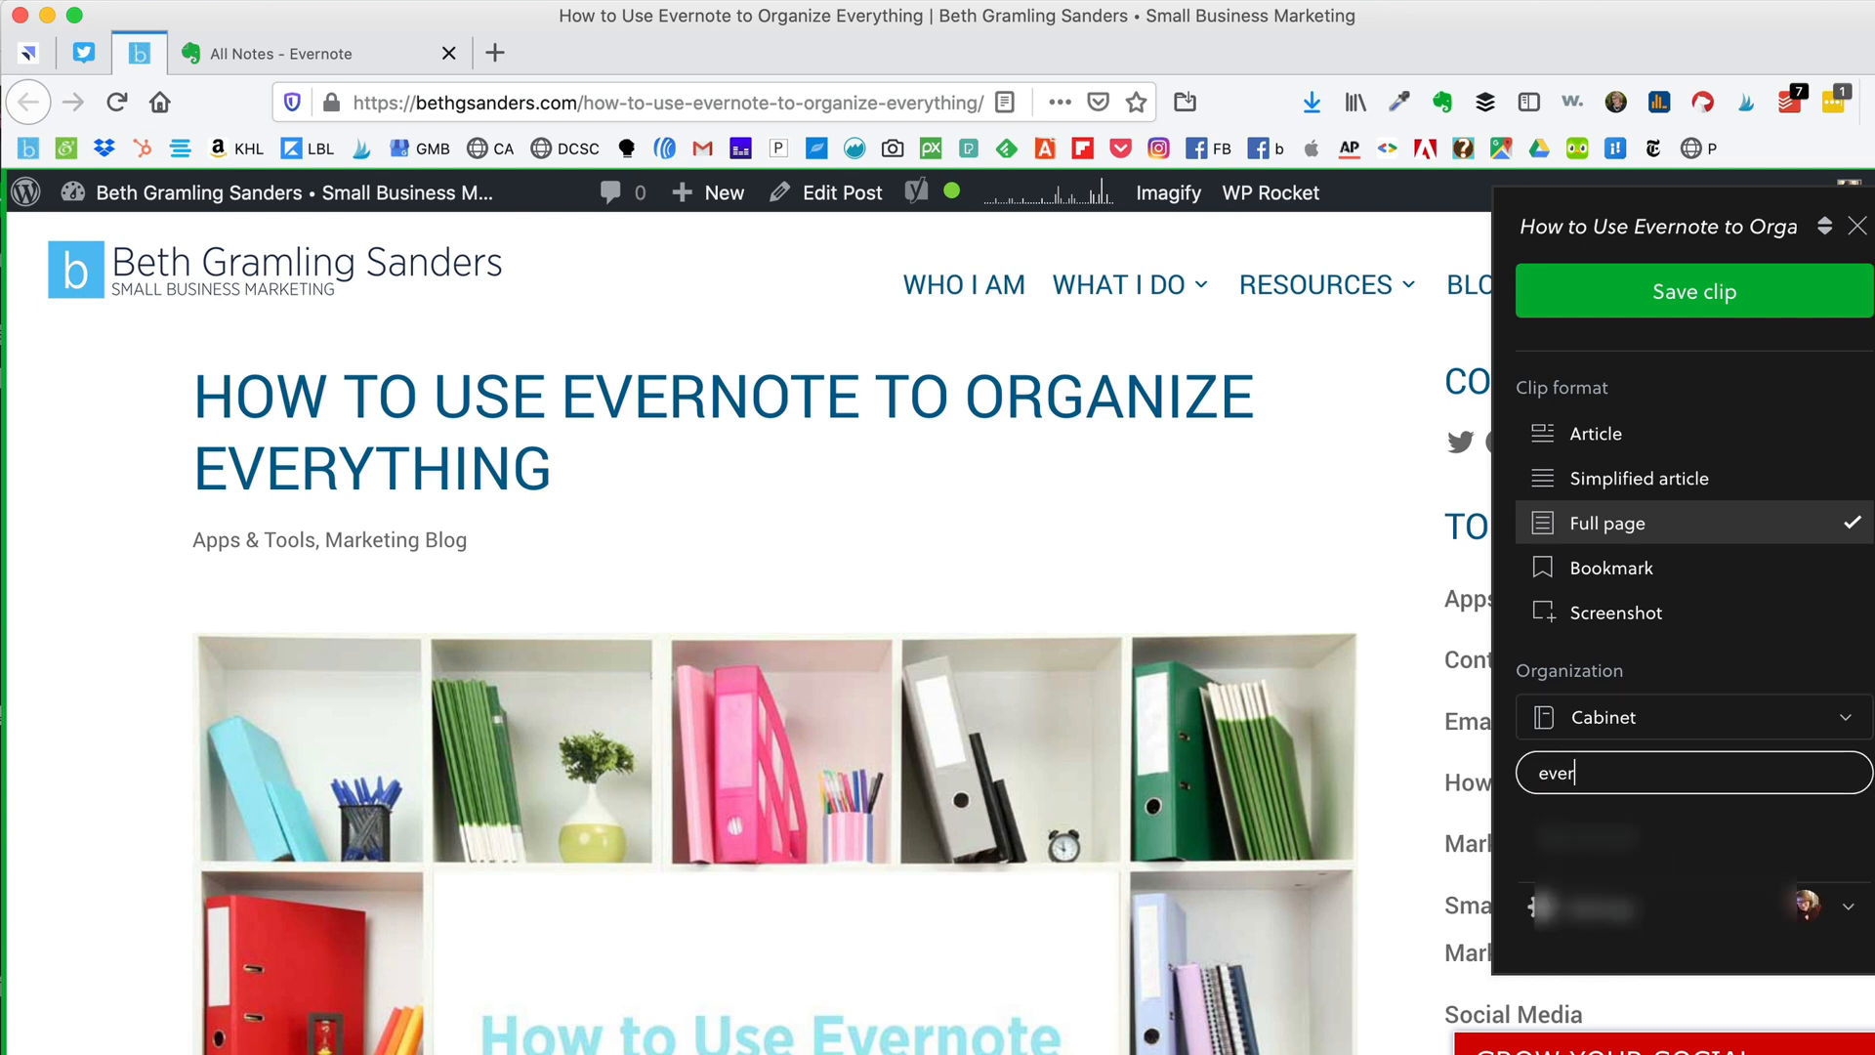
pyautogui.write('note')
pyautogui.press('Return')
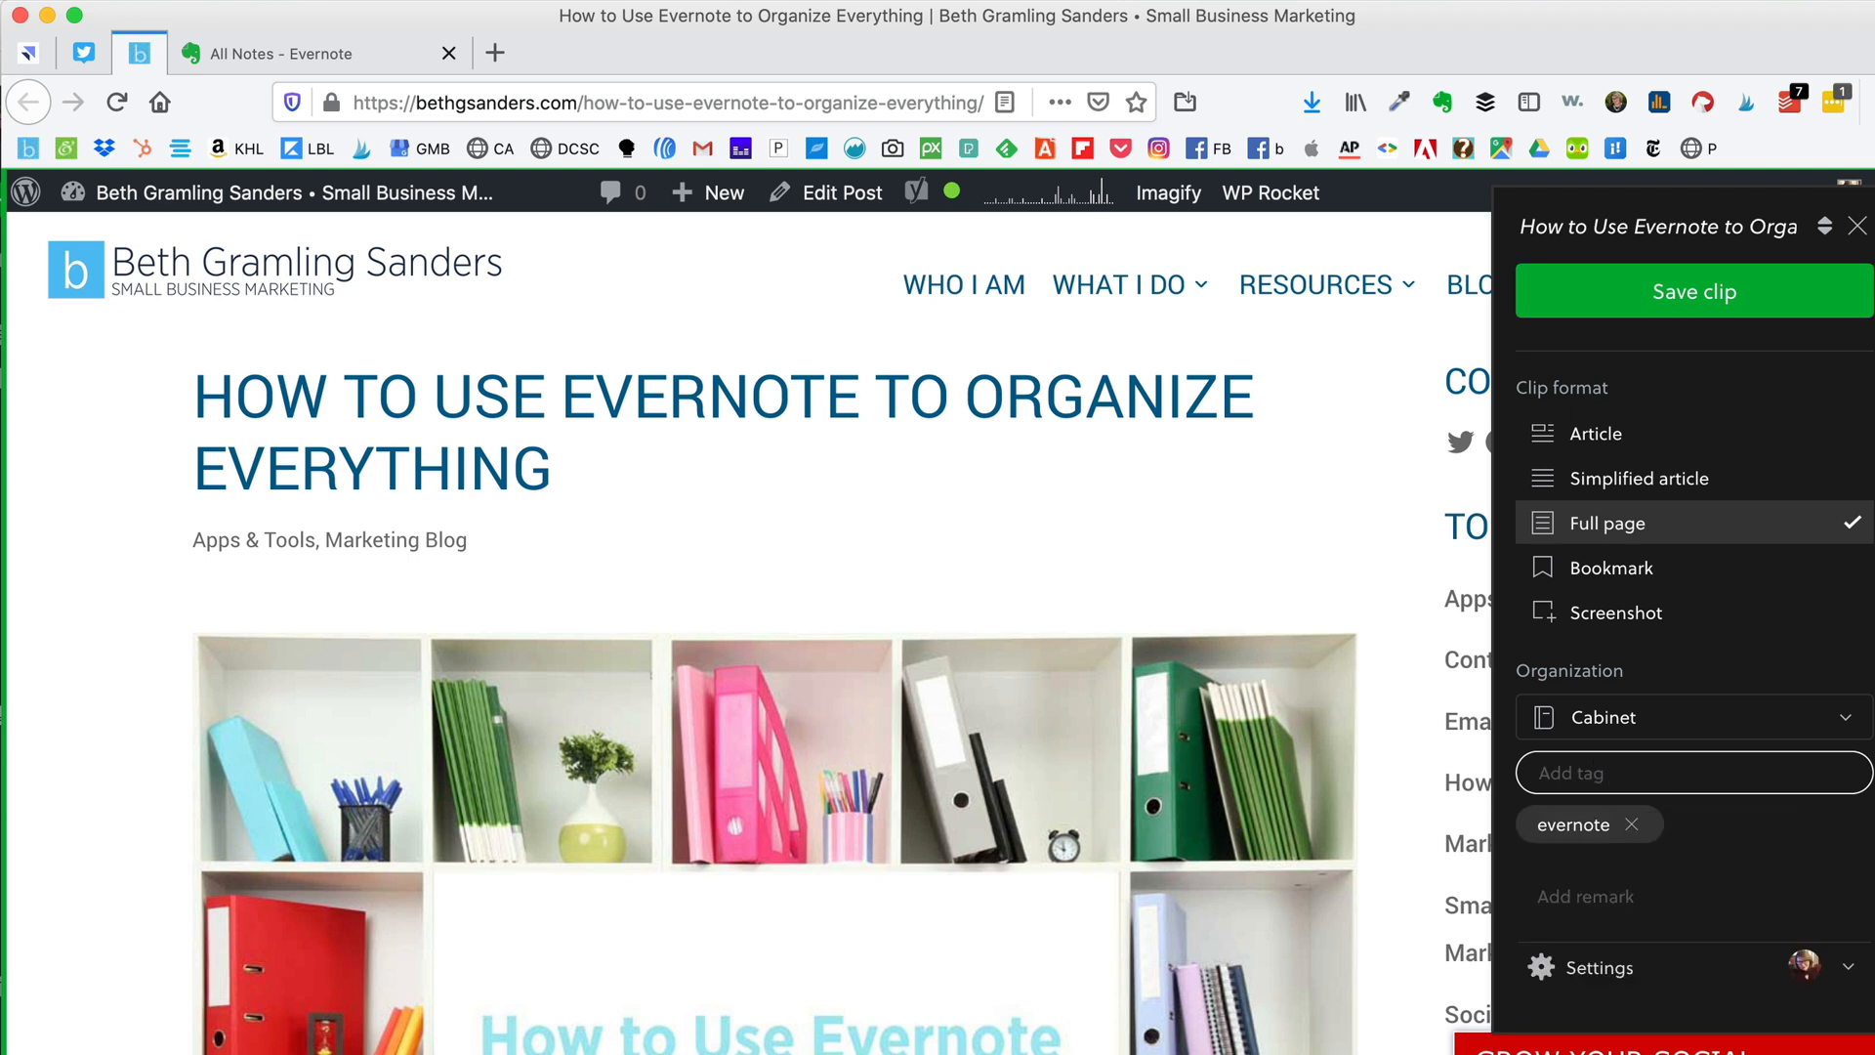
pyautogui.write('productivity')
pyautogui.press('Return')
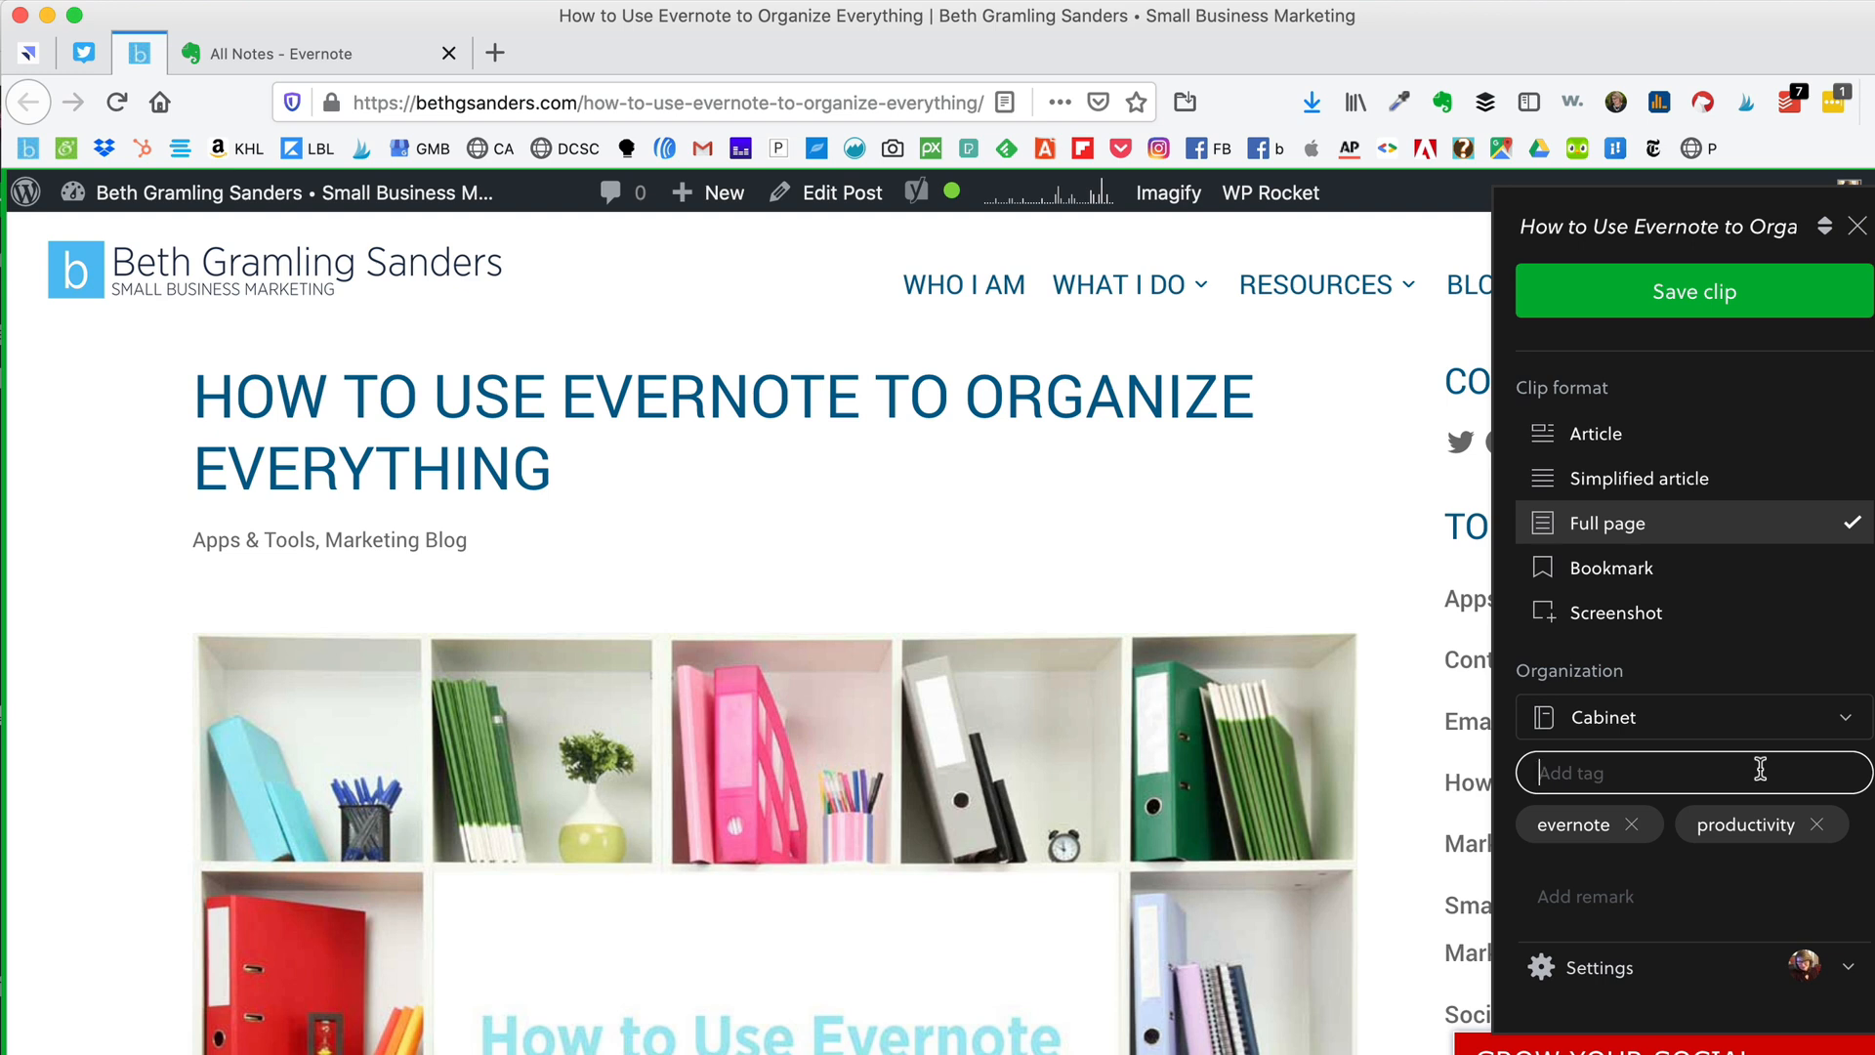
pyautogui.write('blog post')
pyautogui.press('Return')
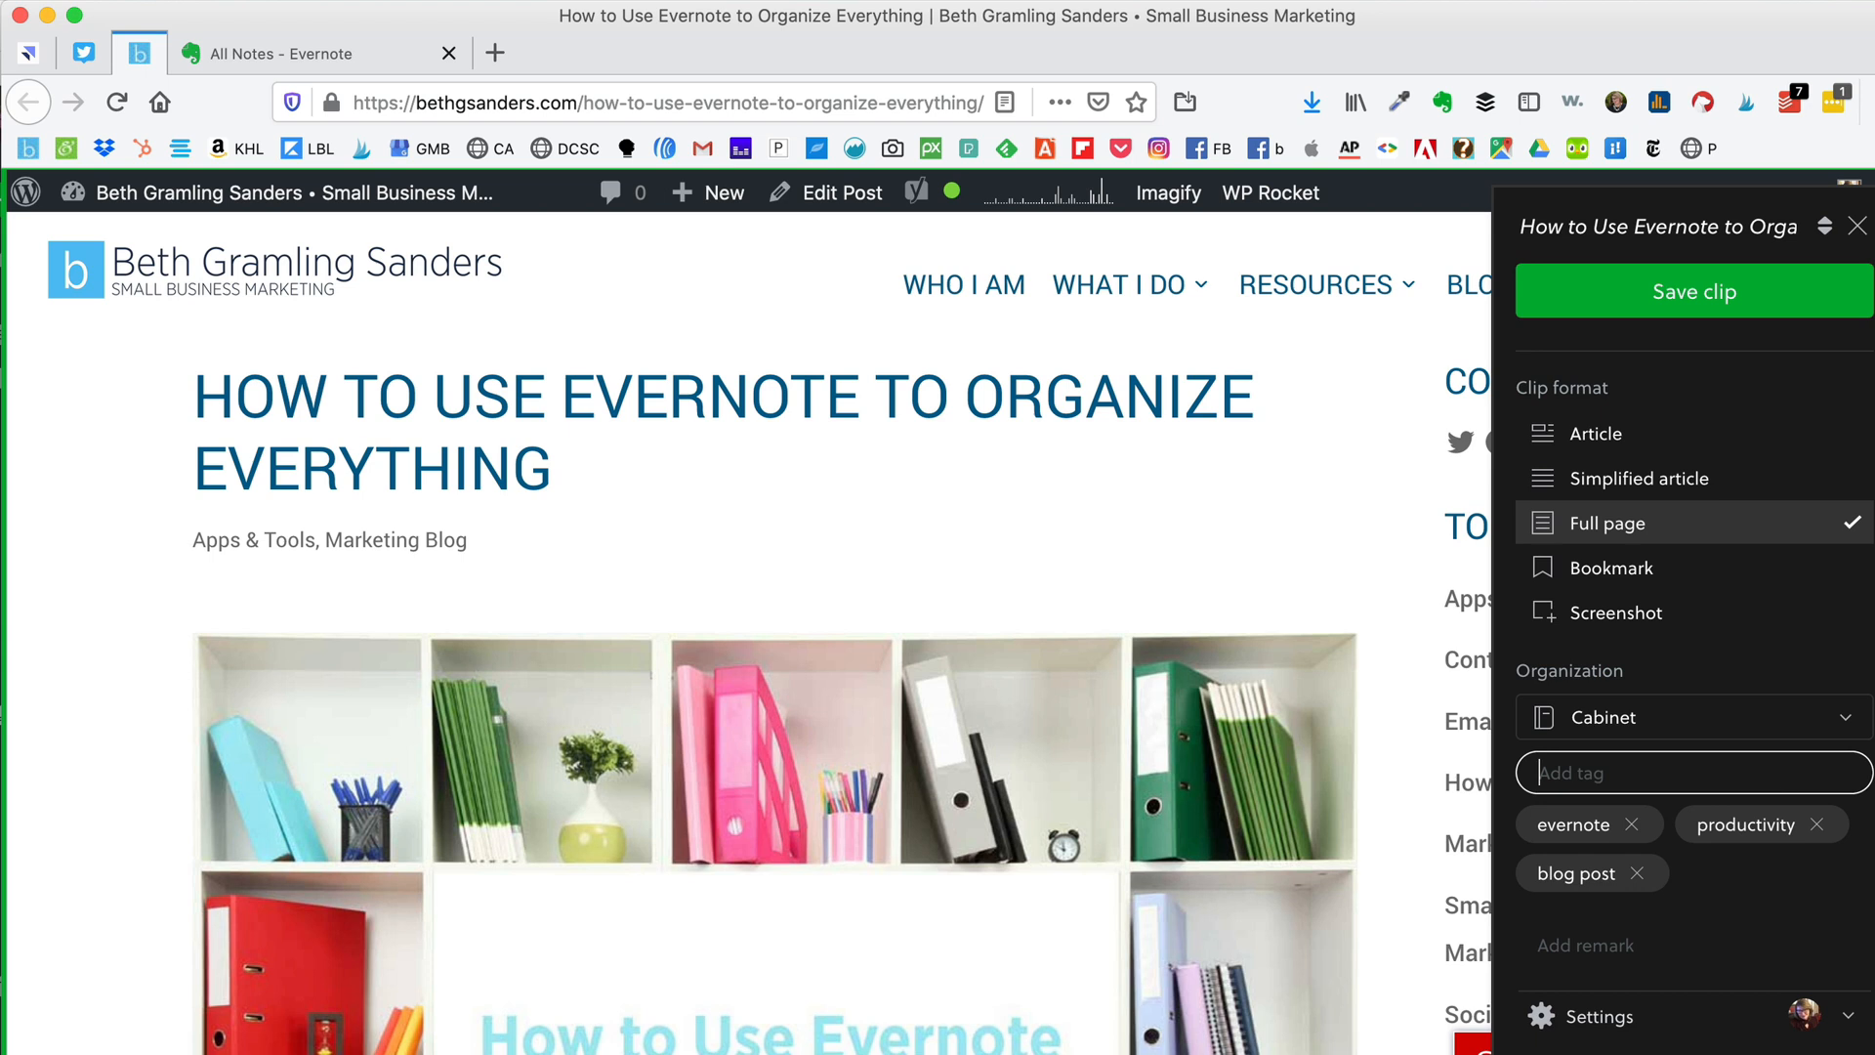
pyautogui.write('apps')
pyautogui.press('Return')
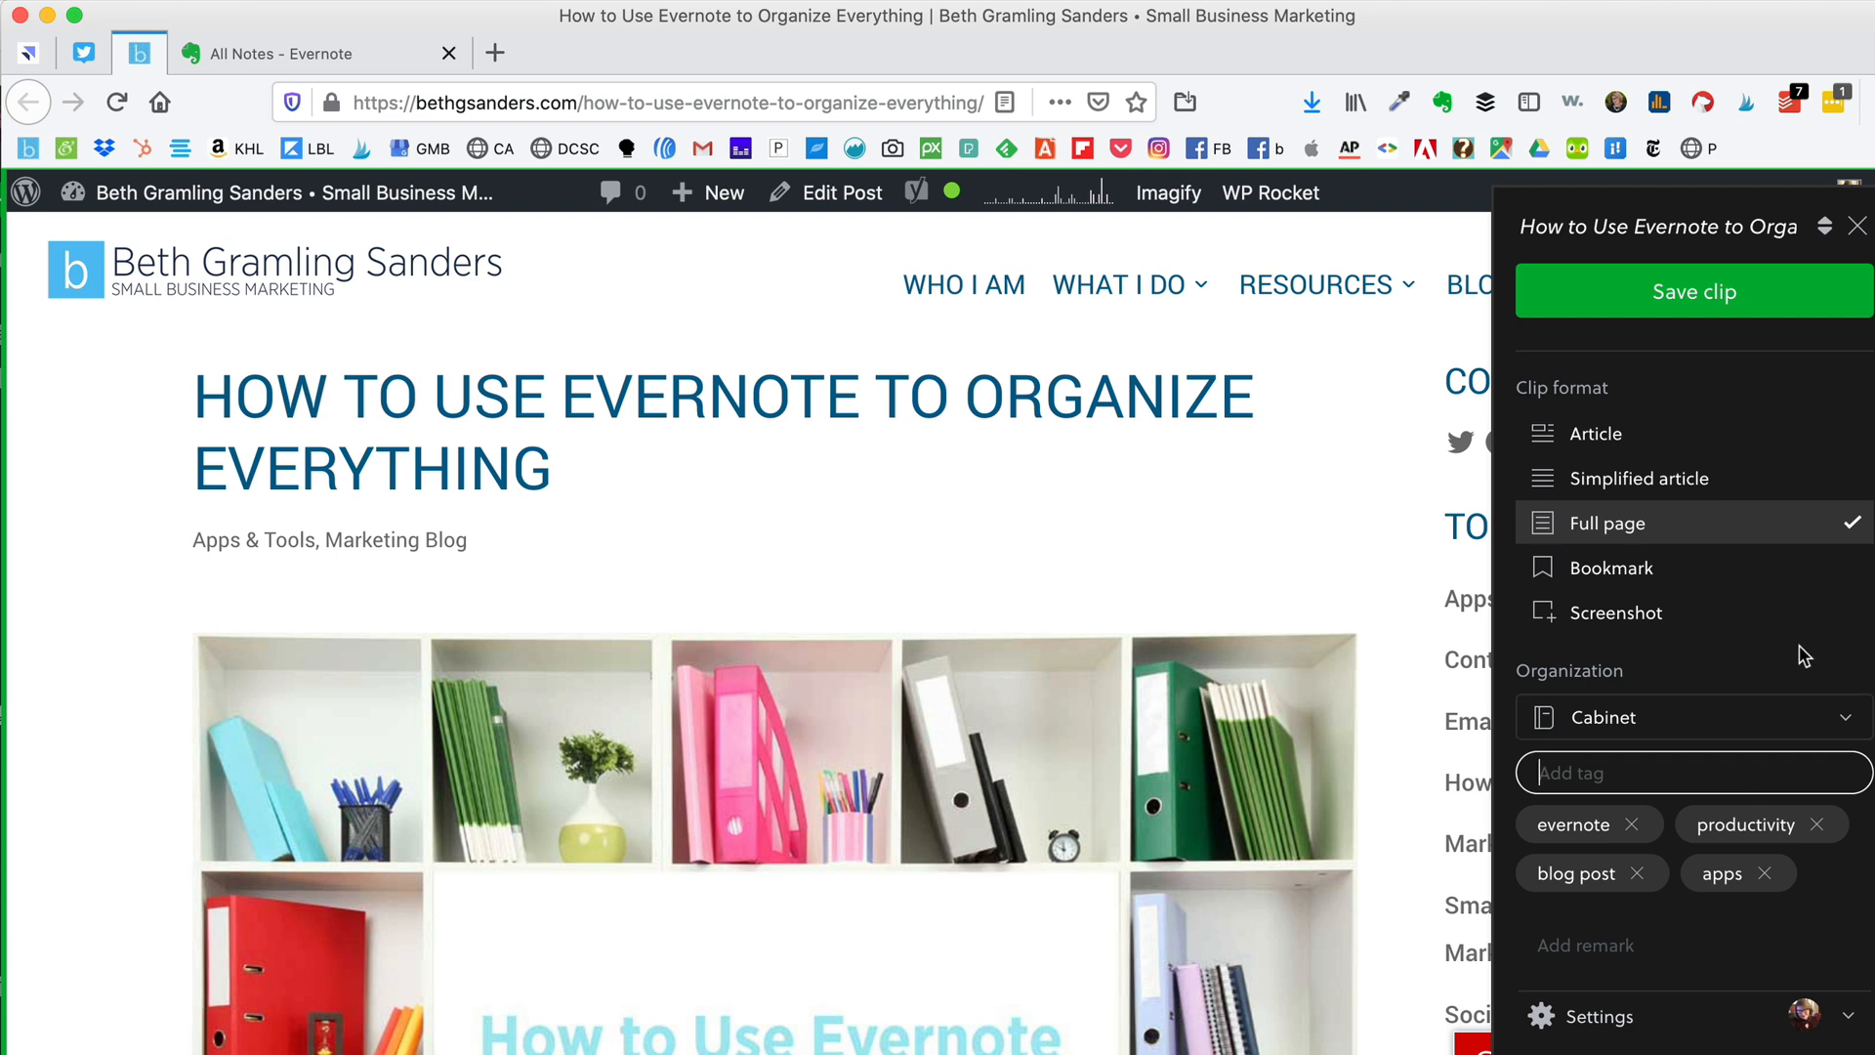
pyautogui.click(1734, 450)
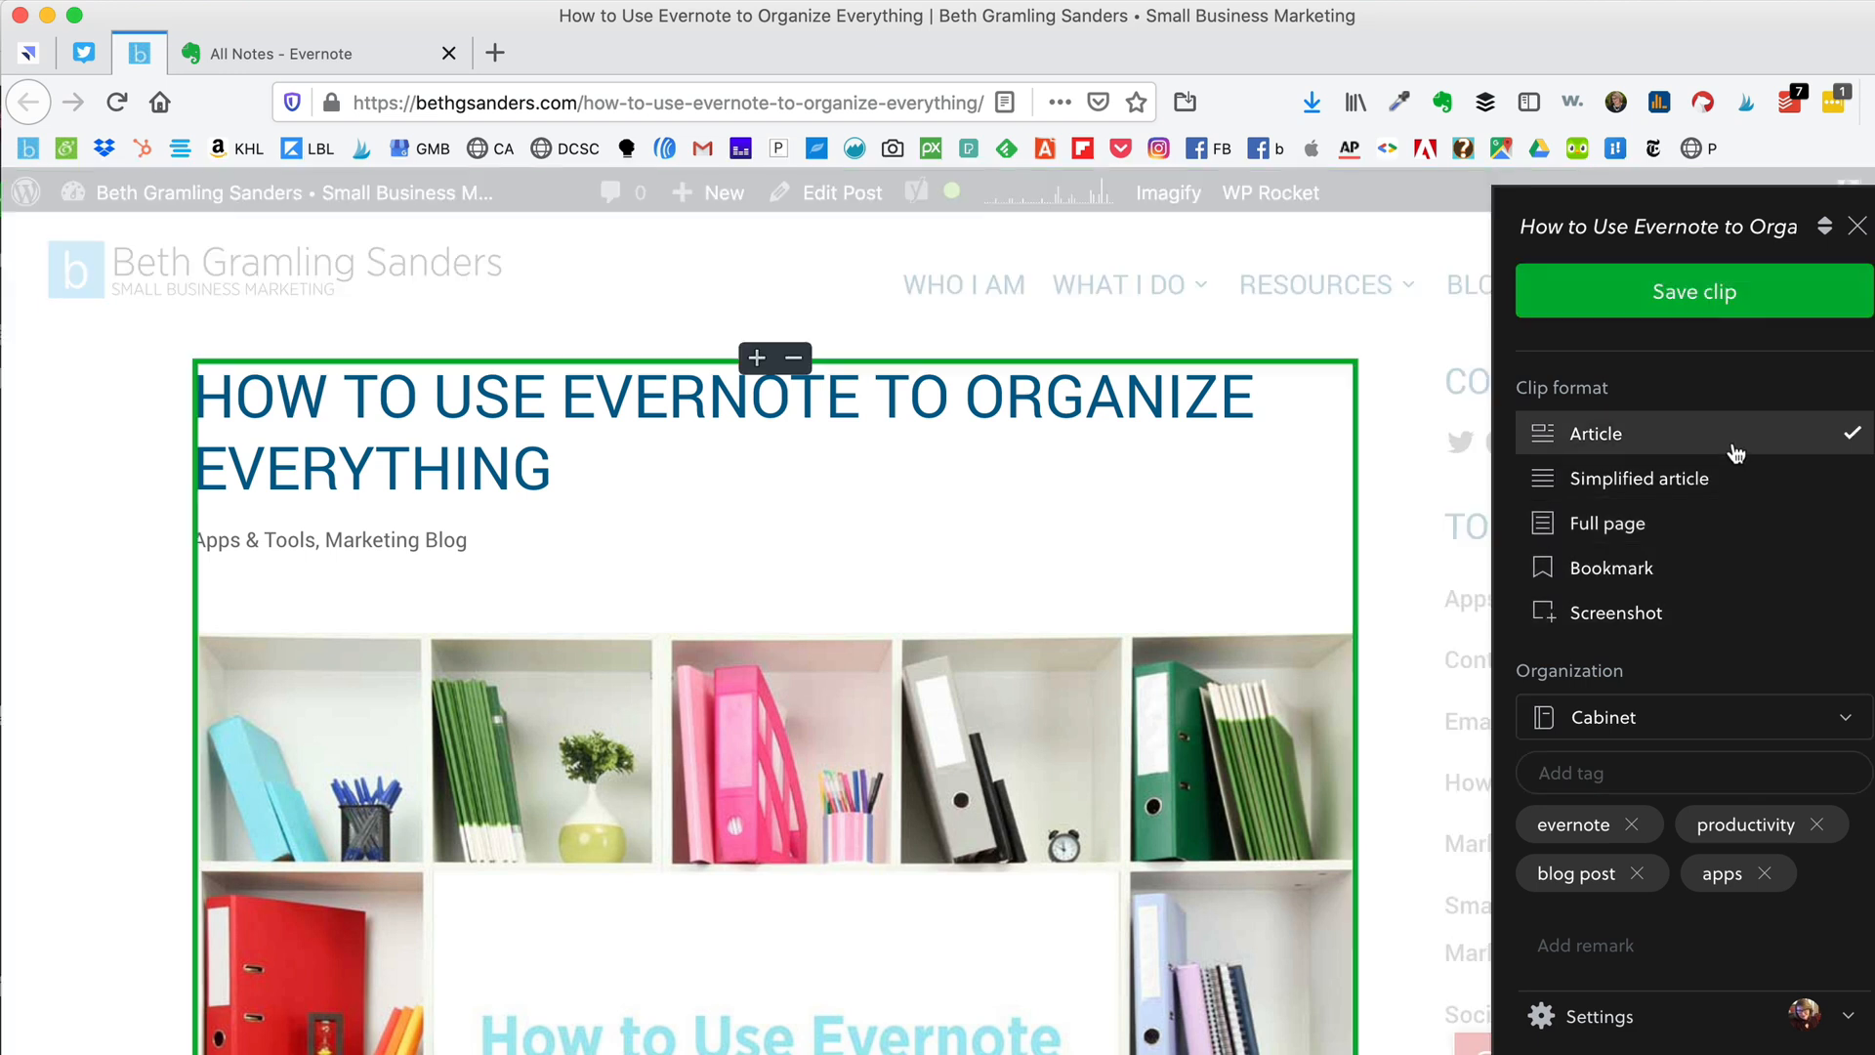
pyautogui.click(1692, 291)
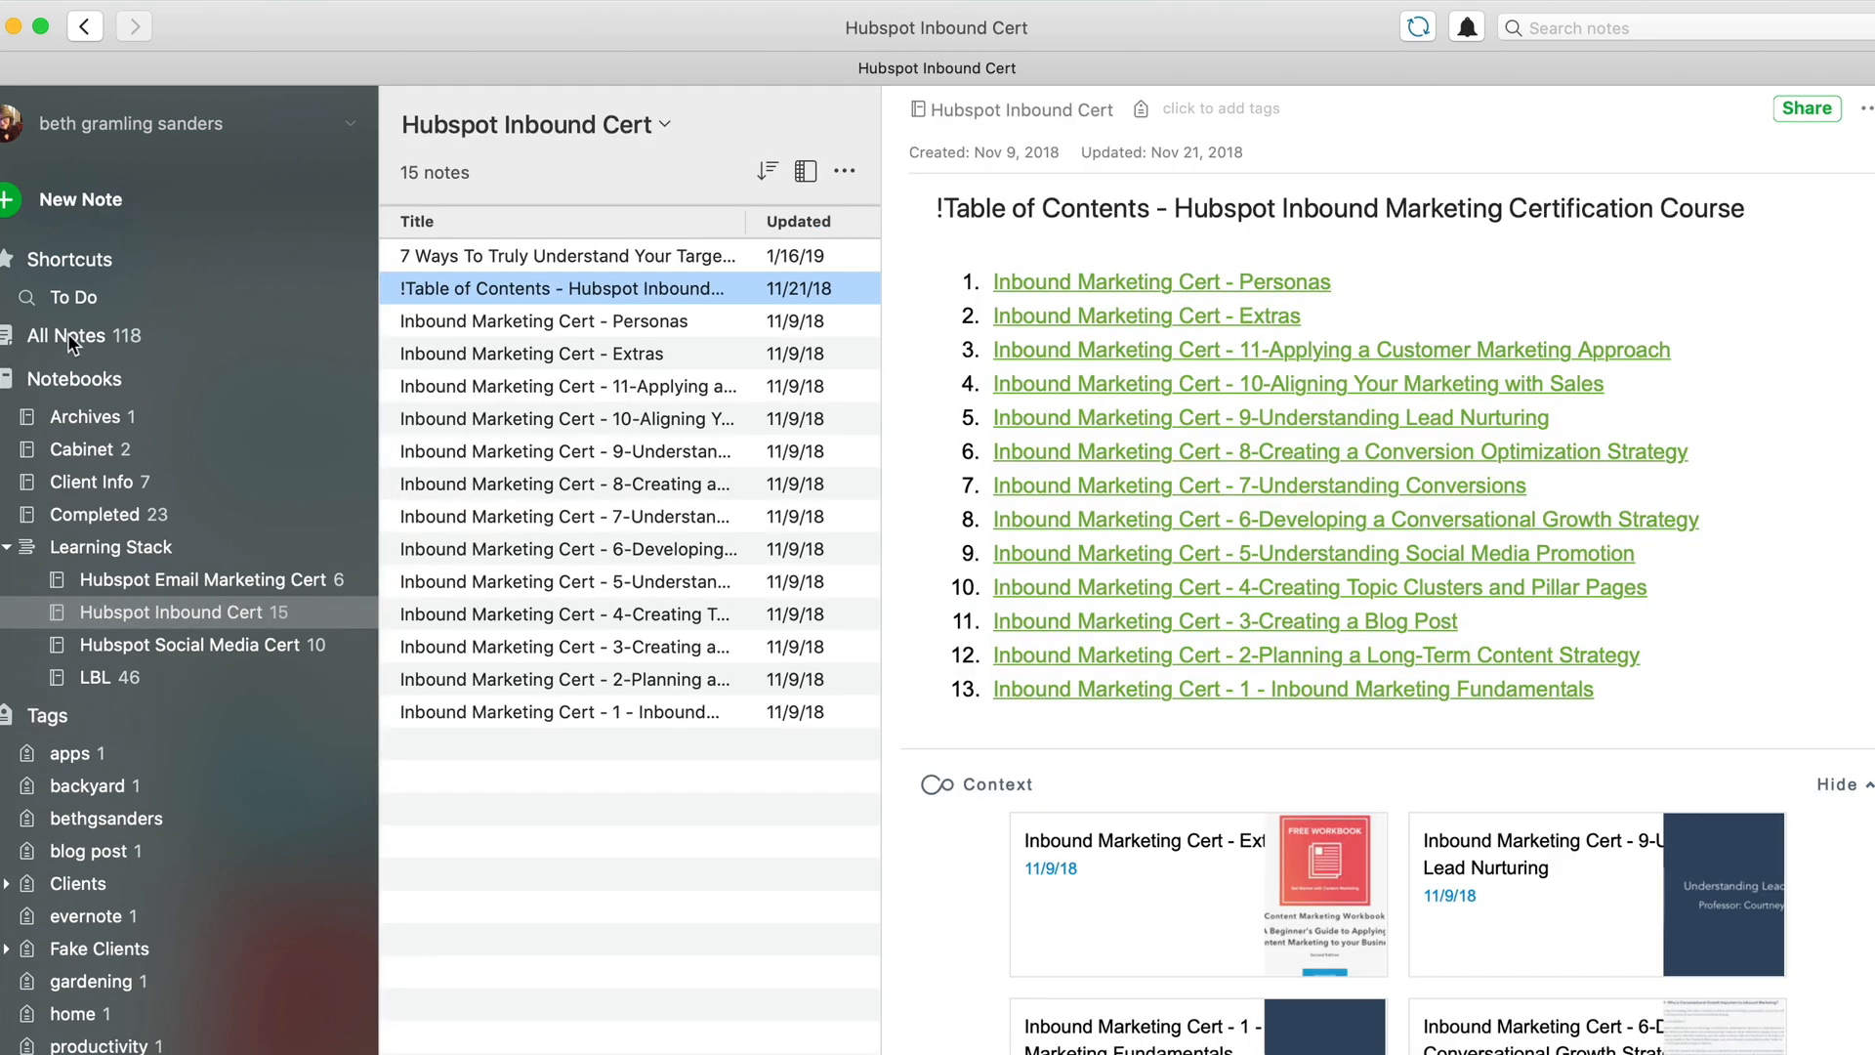
# Step: In the Evernote desktop app, open the clipped "How to Use Evernote to Organize Everything" note from all notes and read through it
pyautogui.click(94, 335)
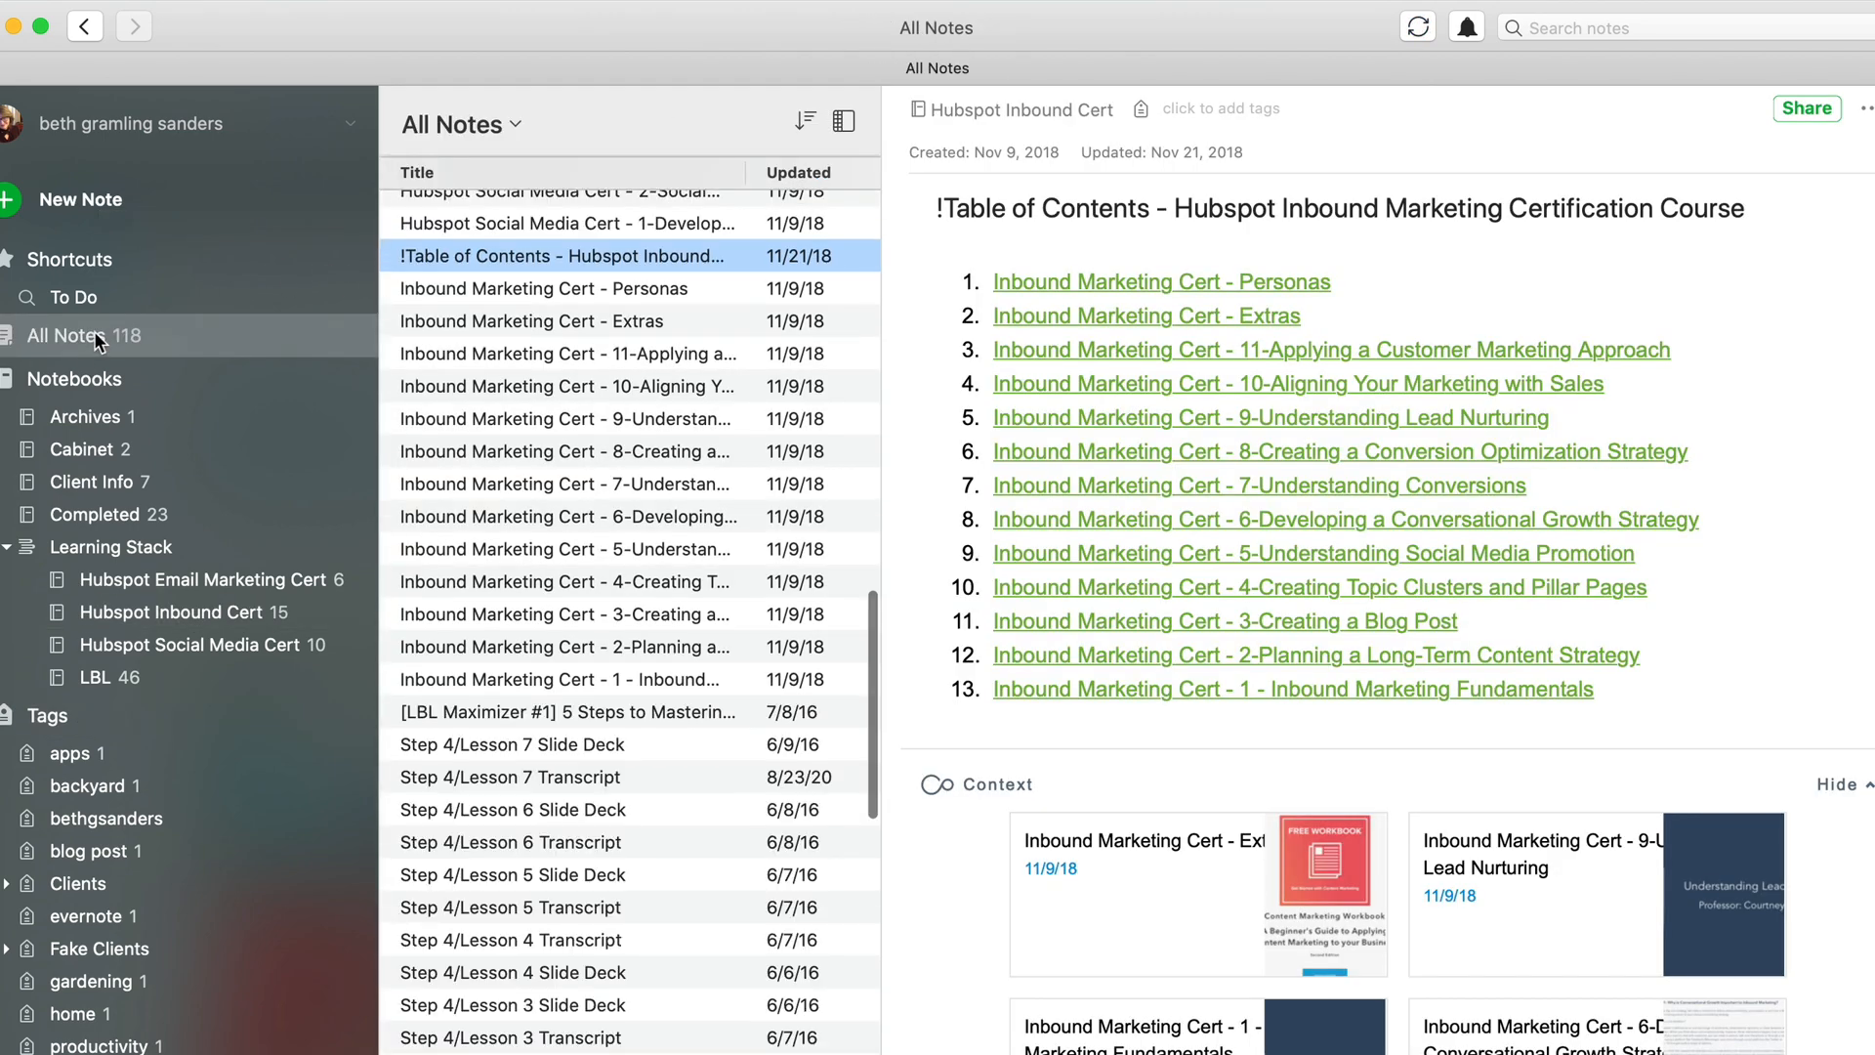
pyautogui.scroll(10, 590, 318)
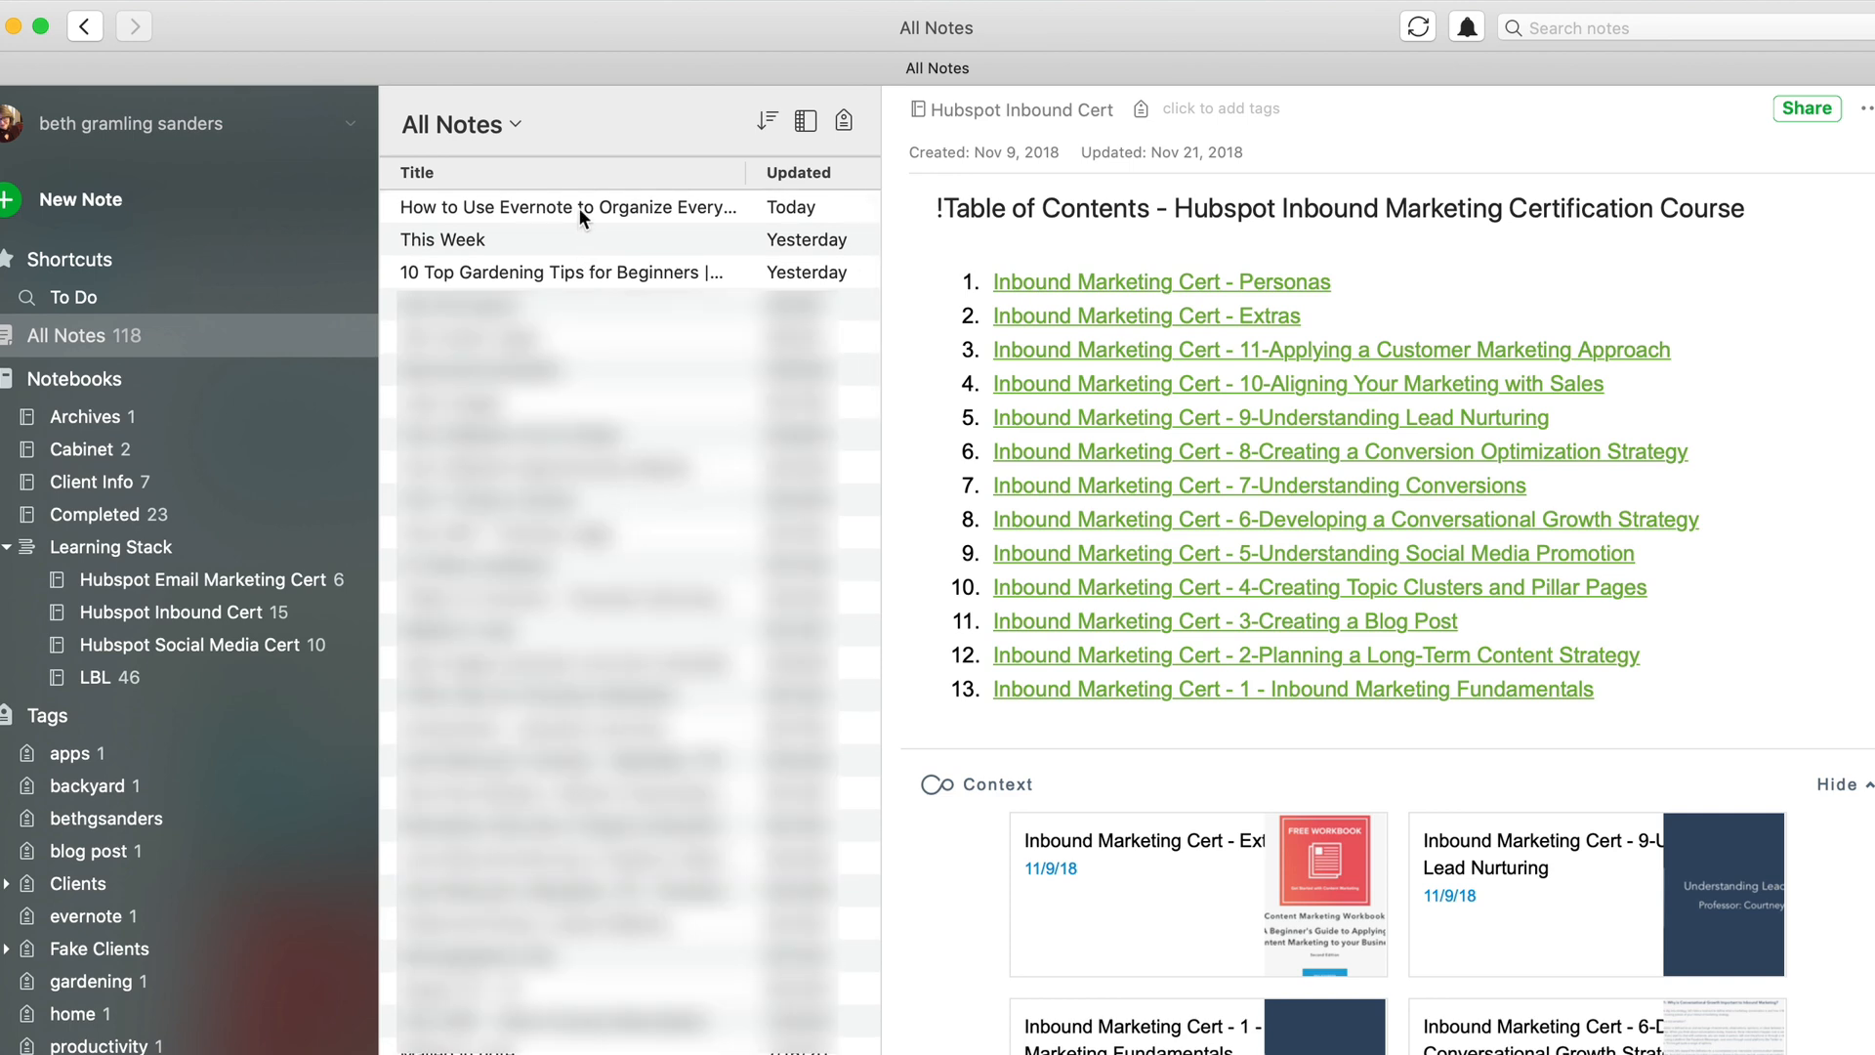
pyautogui.click(578, 207)
pyautogui.scroll(-5, 1104, 369)
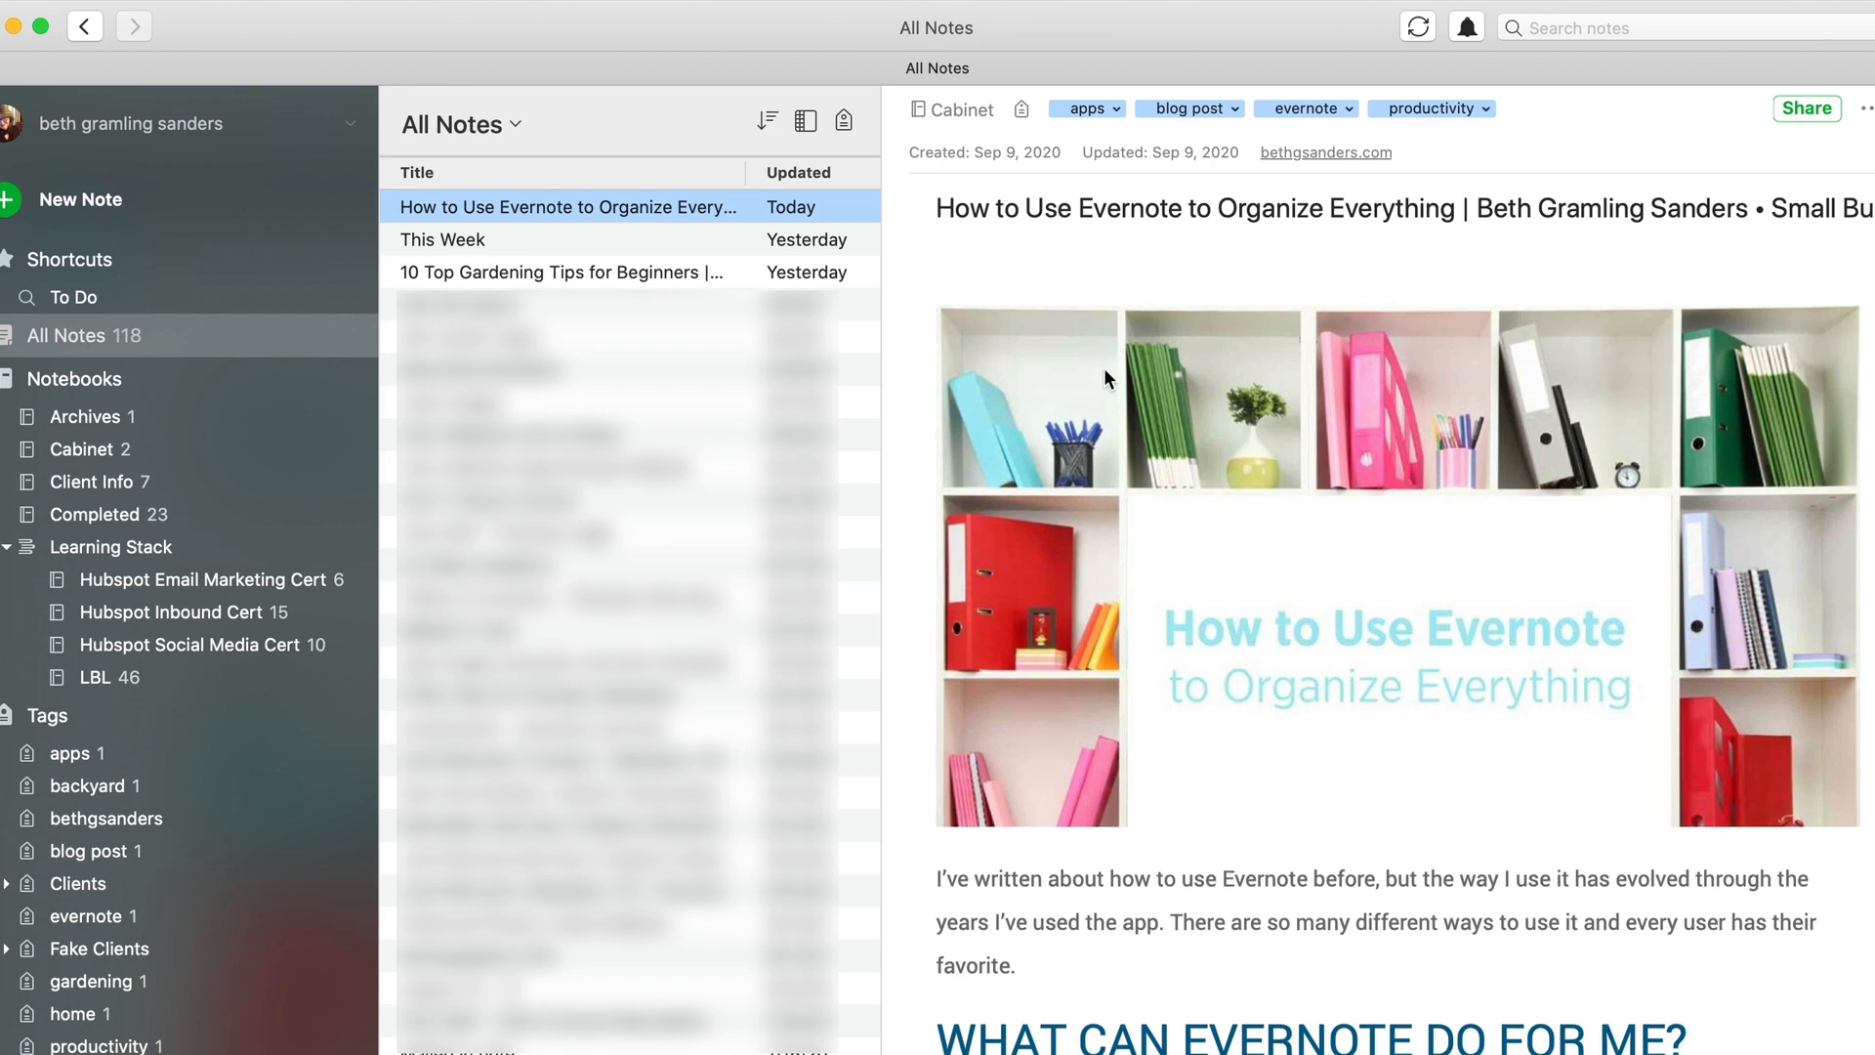
pyautogui.scroll(-3, 1104, 369)
pyautogui.scroll(-20, 1103, 367)
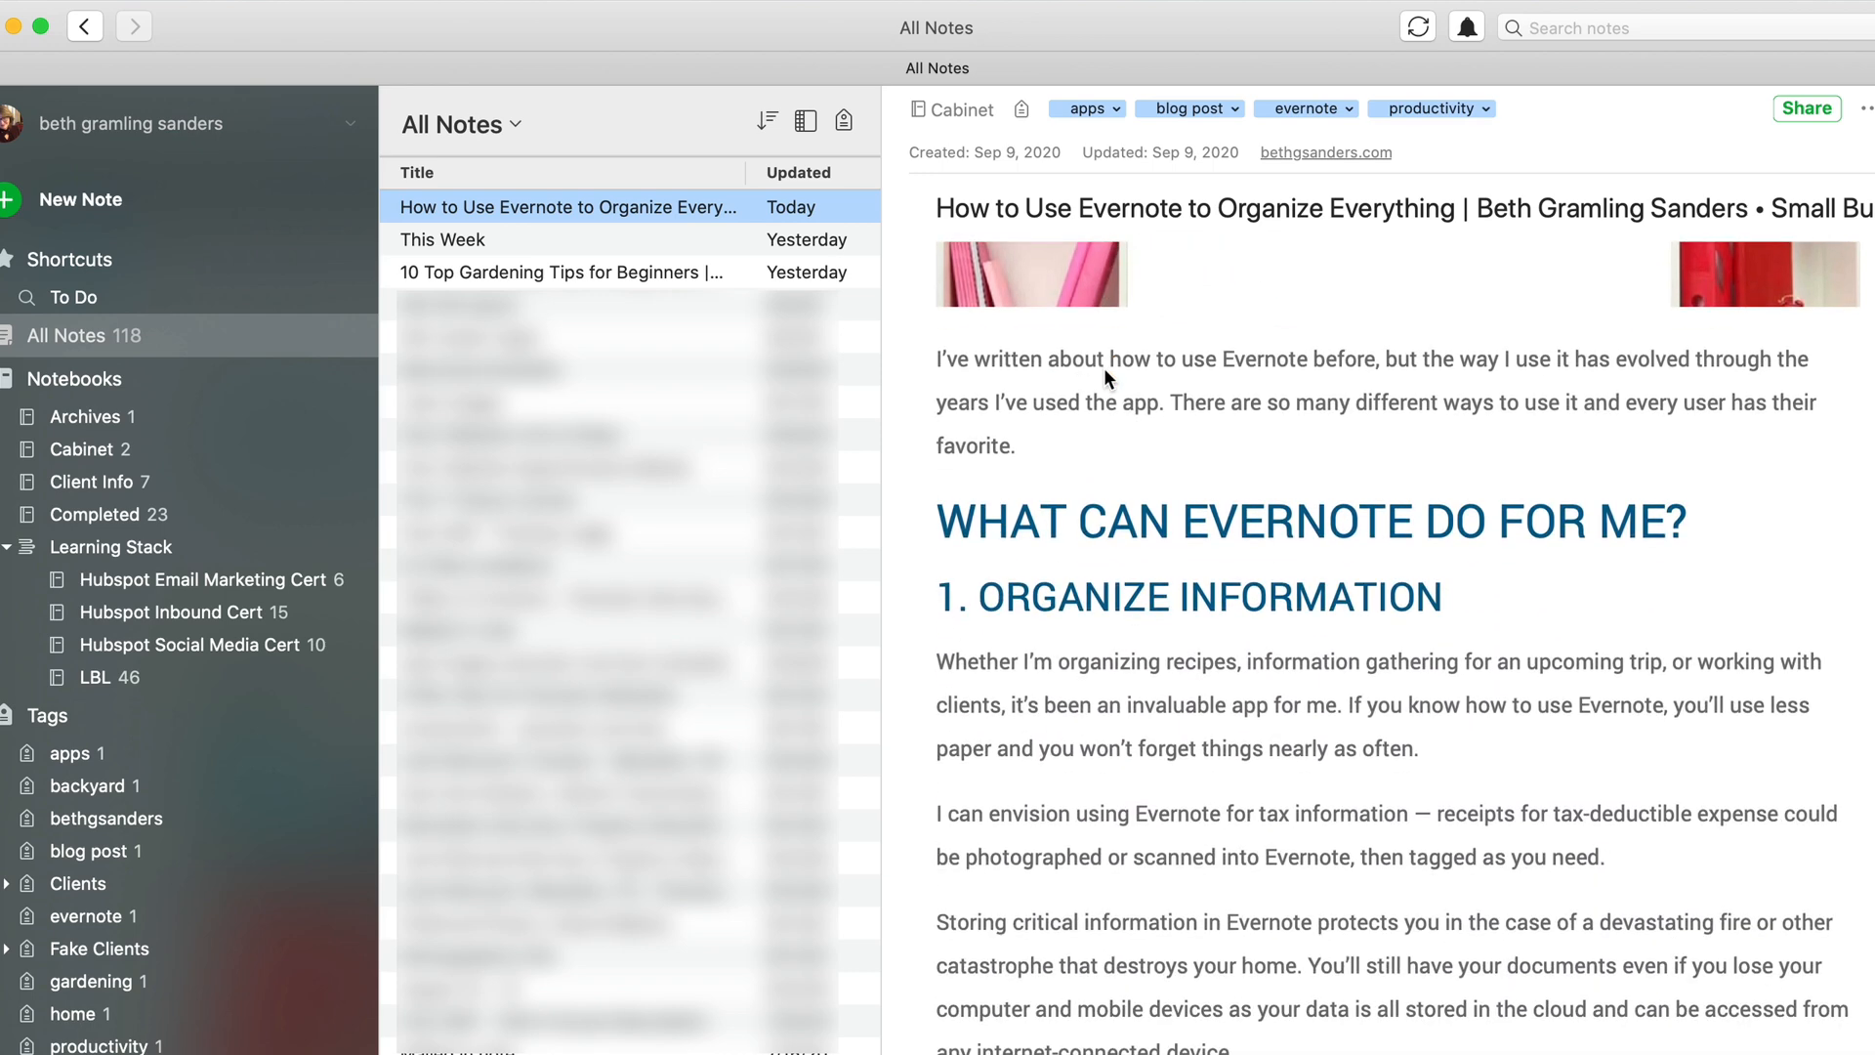
pyautogui.scroll(-20, 1103, 367)
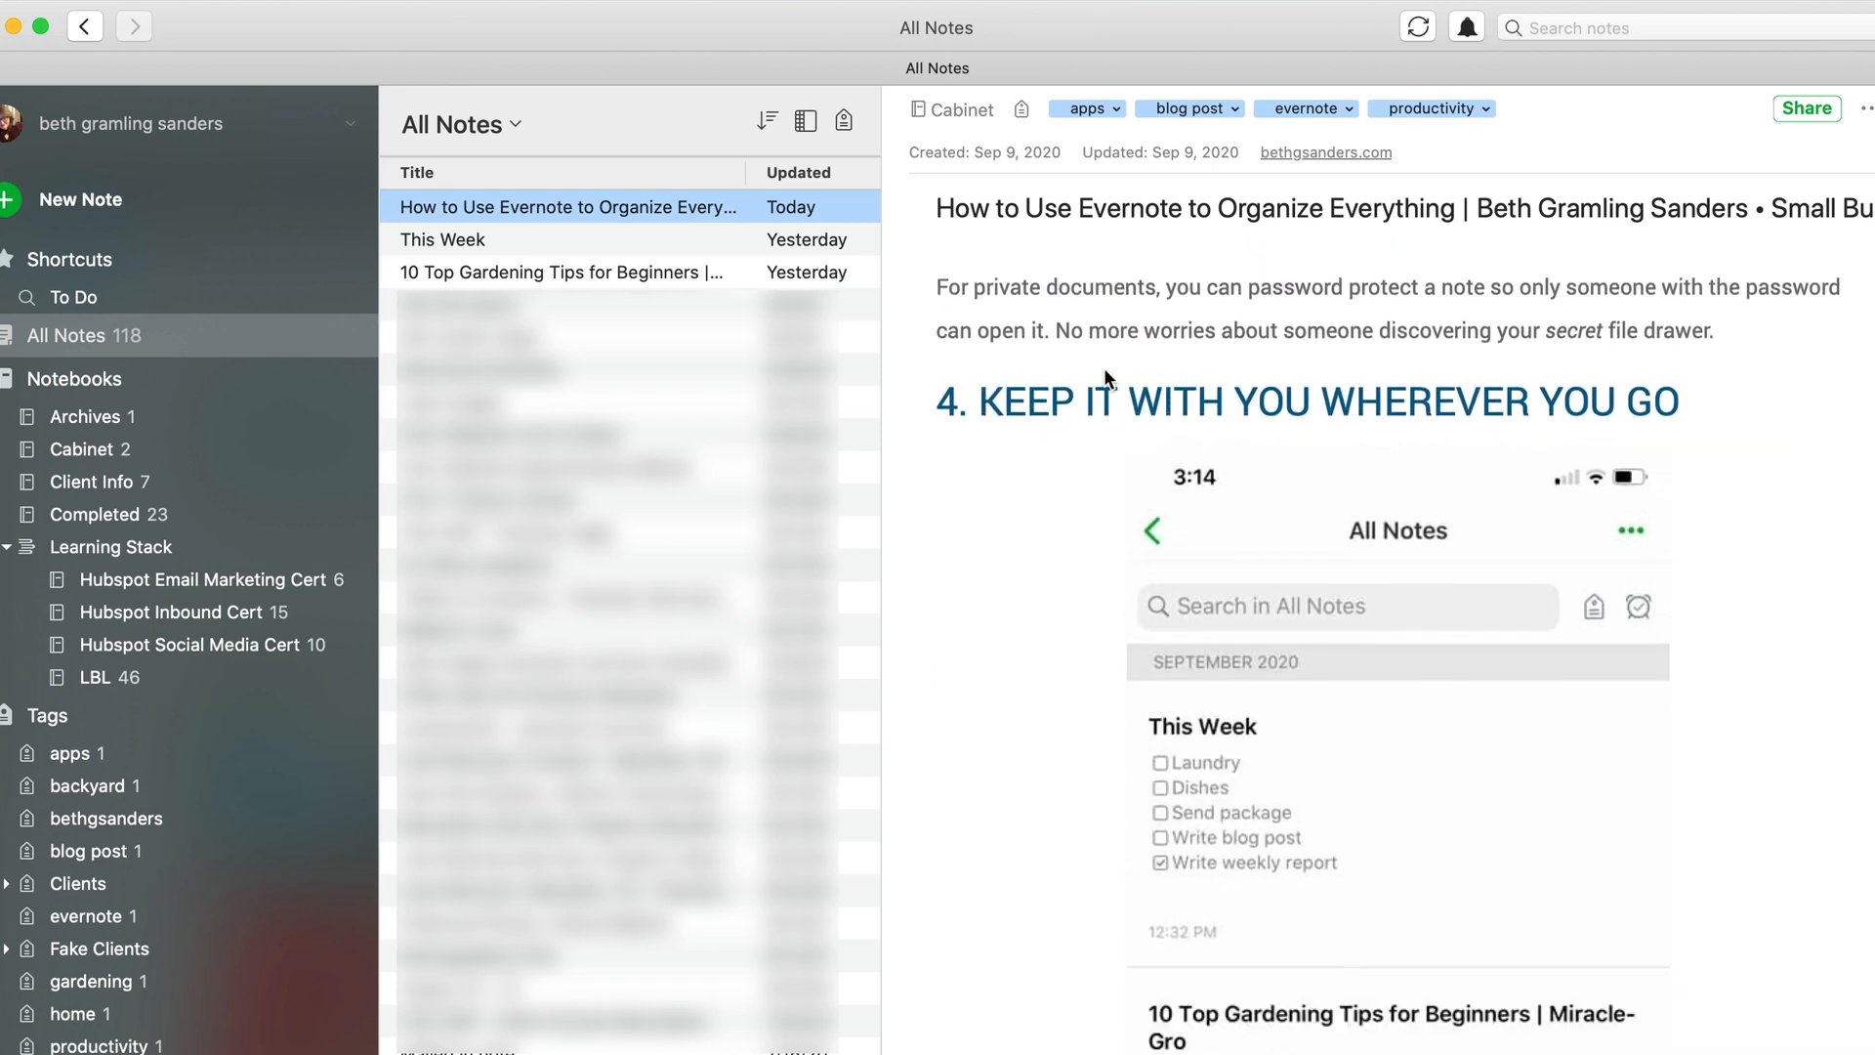
pyautogui.scroll(-12, 1103, 368)
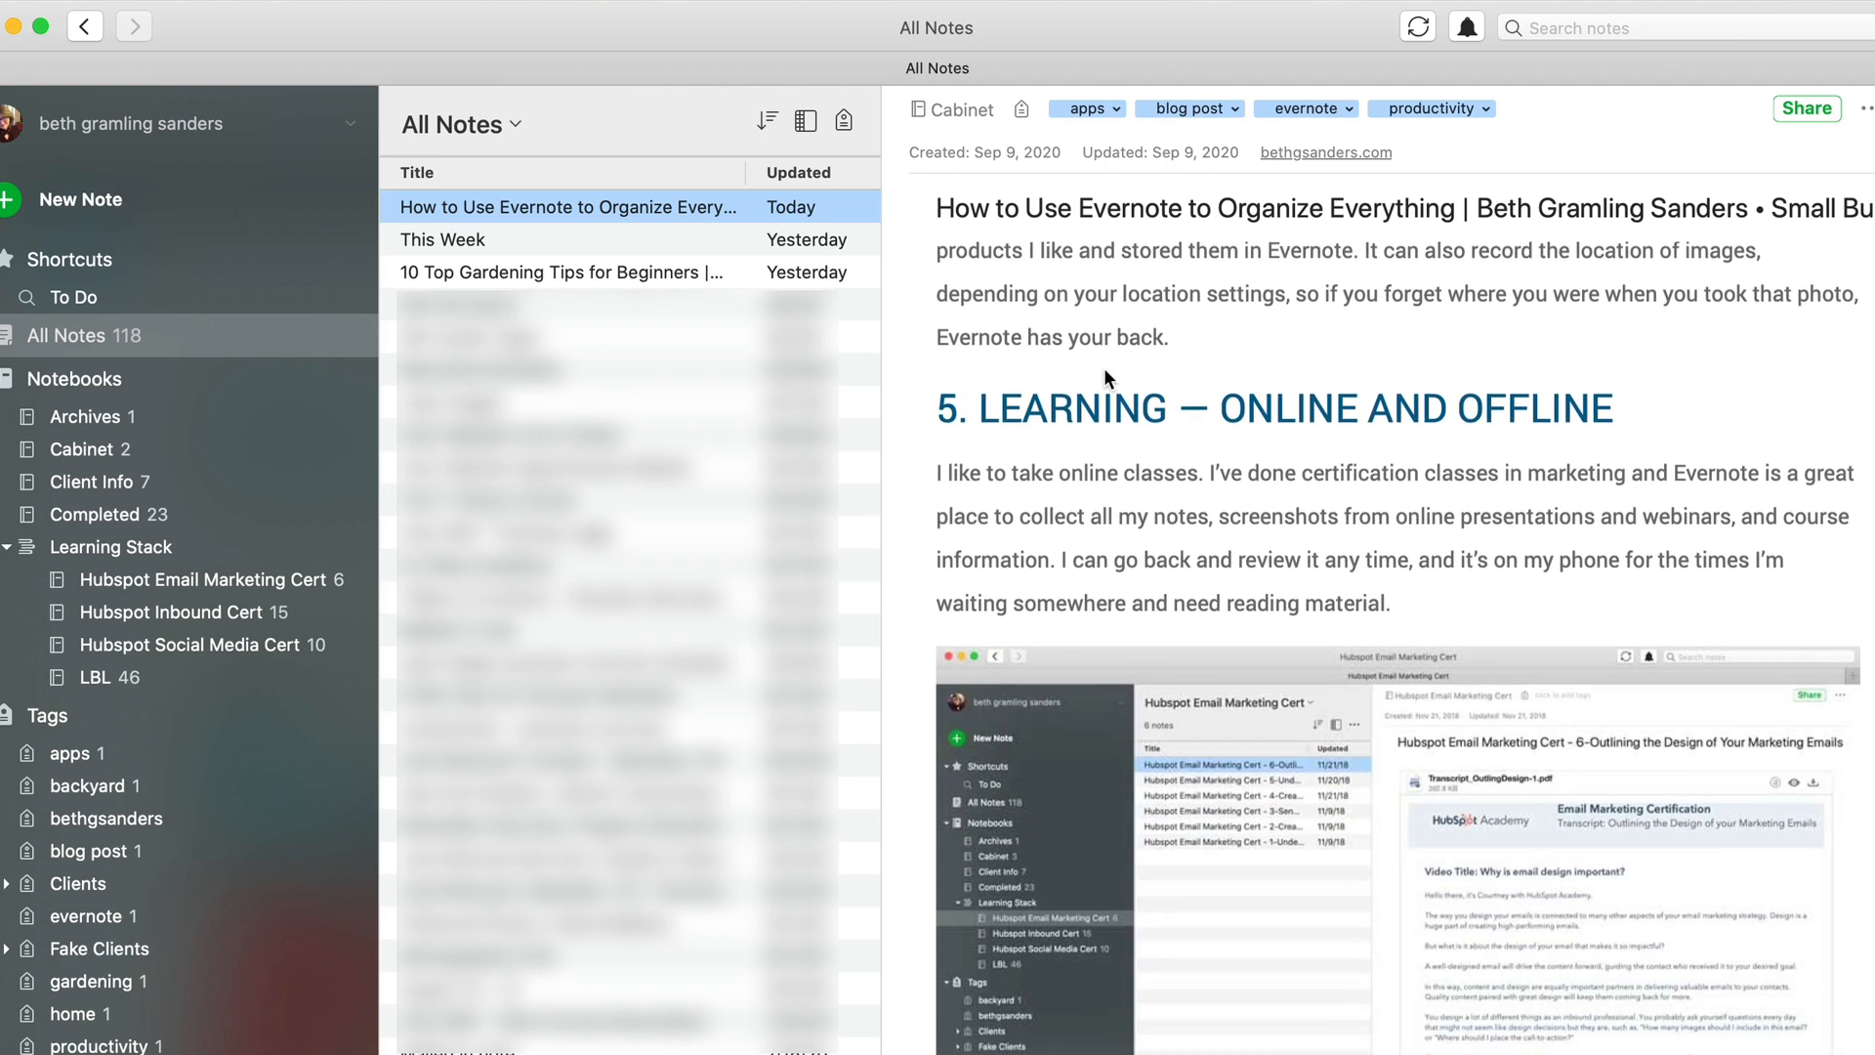
pyautogui.scroll(-2, 1103, 368)
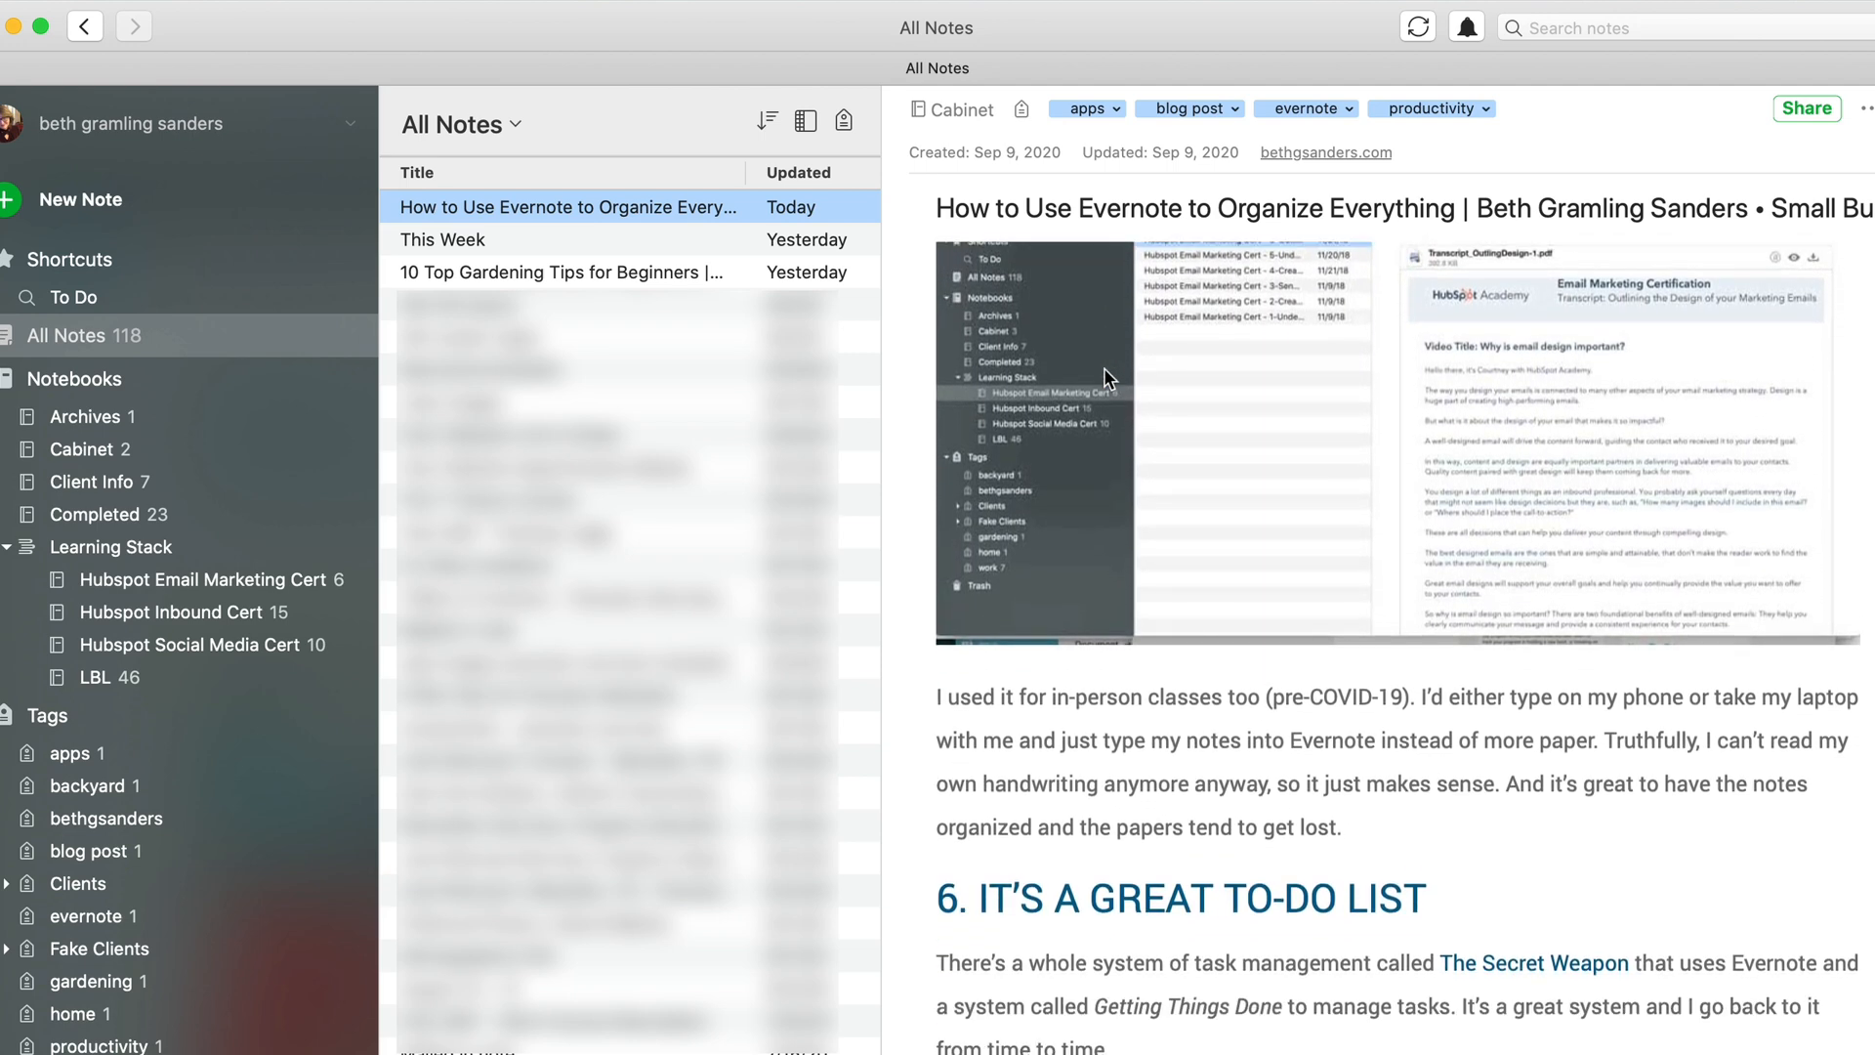
pyautogui.scroll(20, 1103, 367)
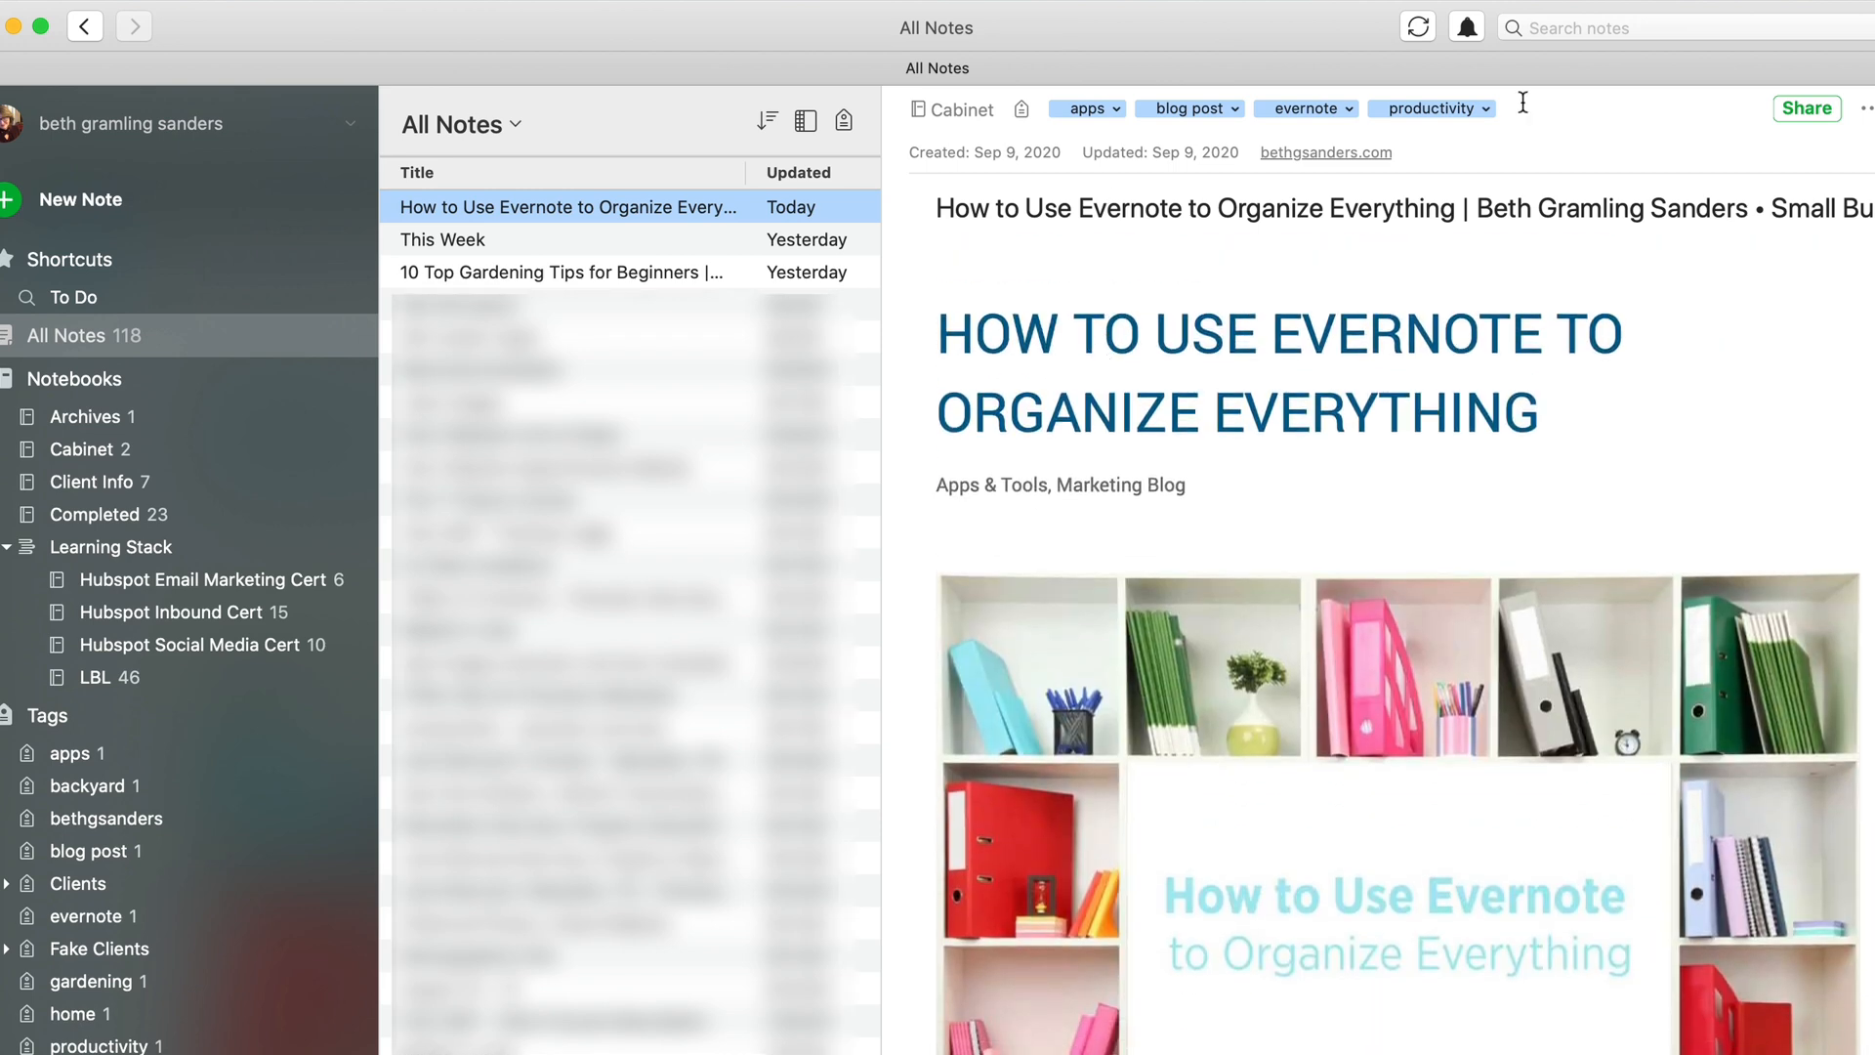
# Step: Show the clipped note within its Cabinet notebook and view the notebooks it can be moved to, without moving it
pyautogui.moveTo(913, 114)
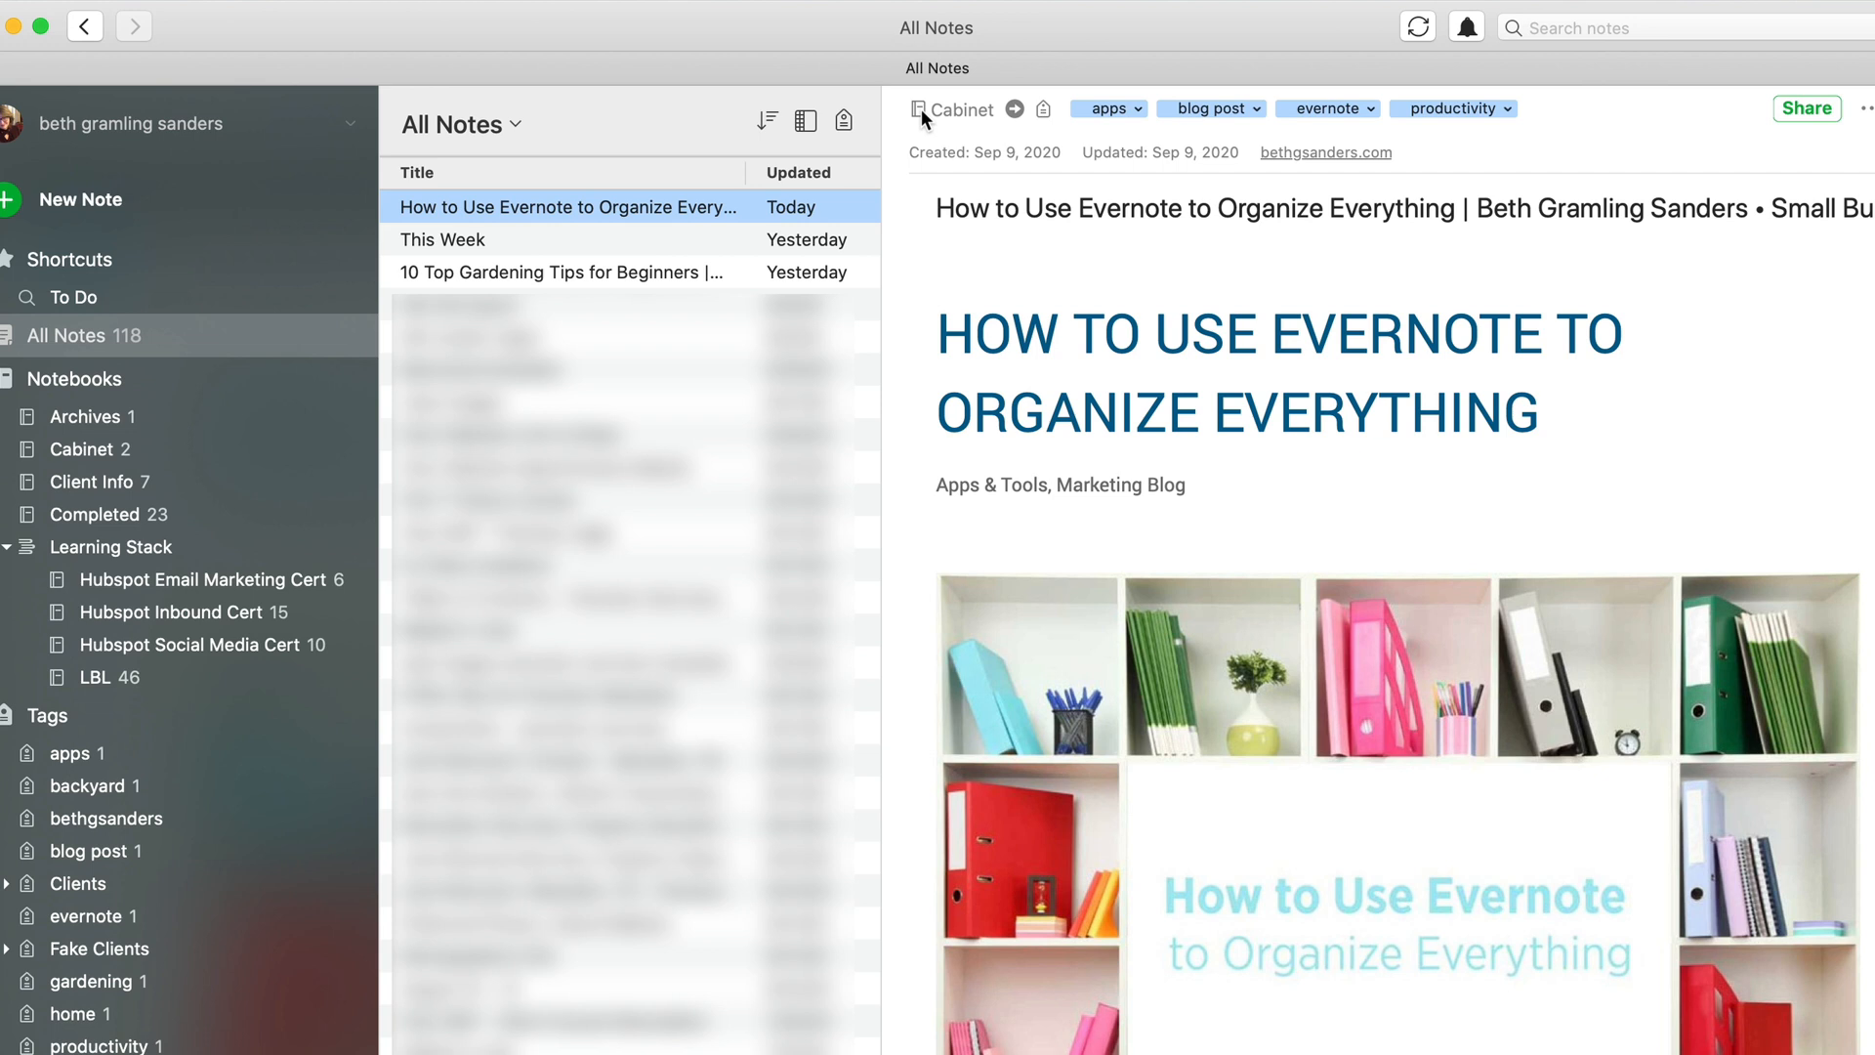
pyautogui.click(1013, 110)
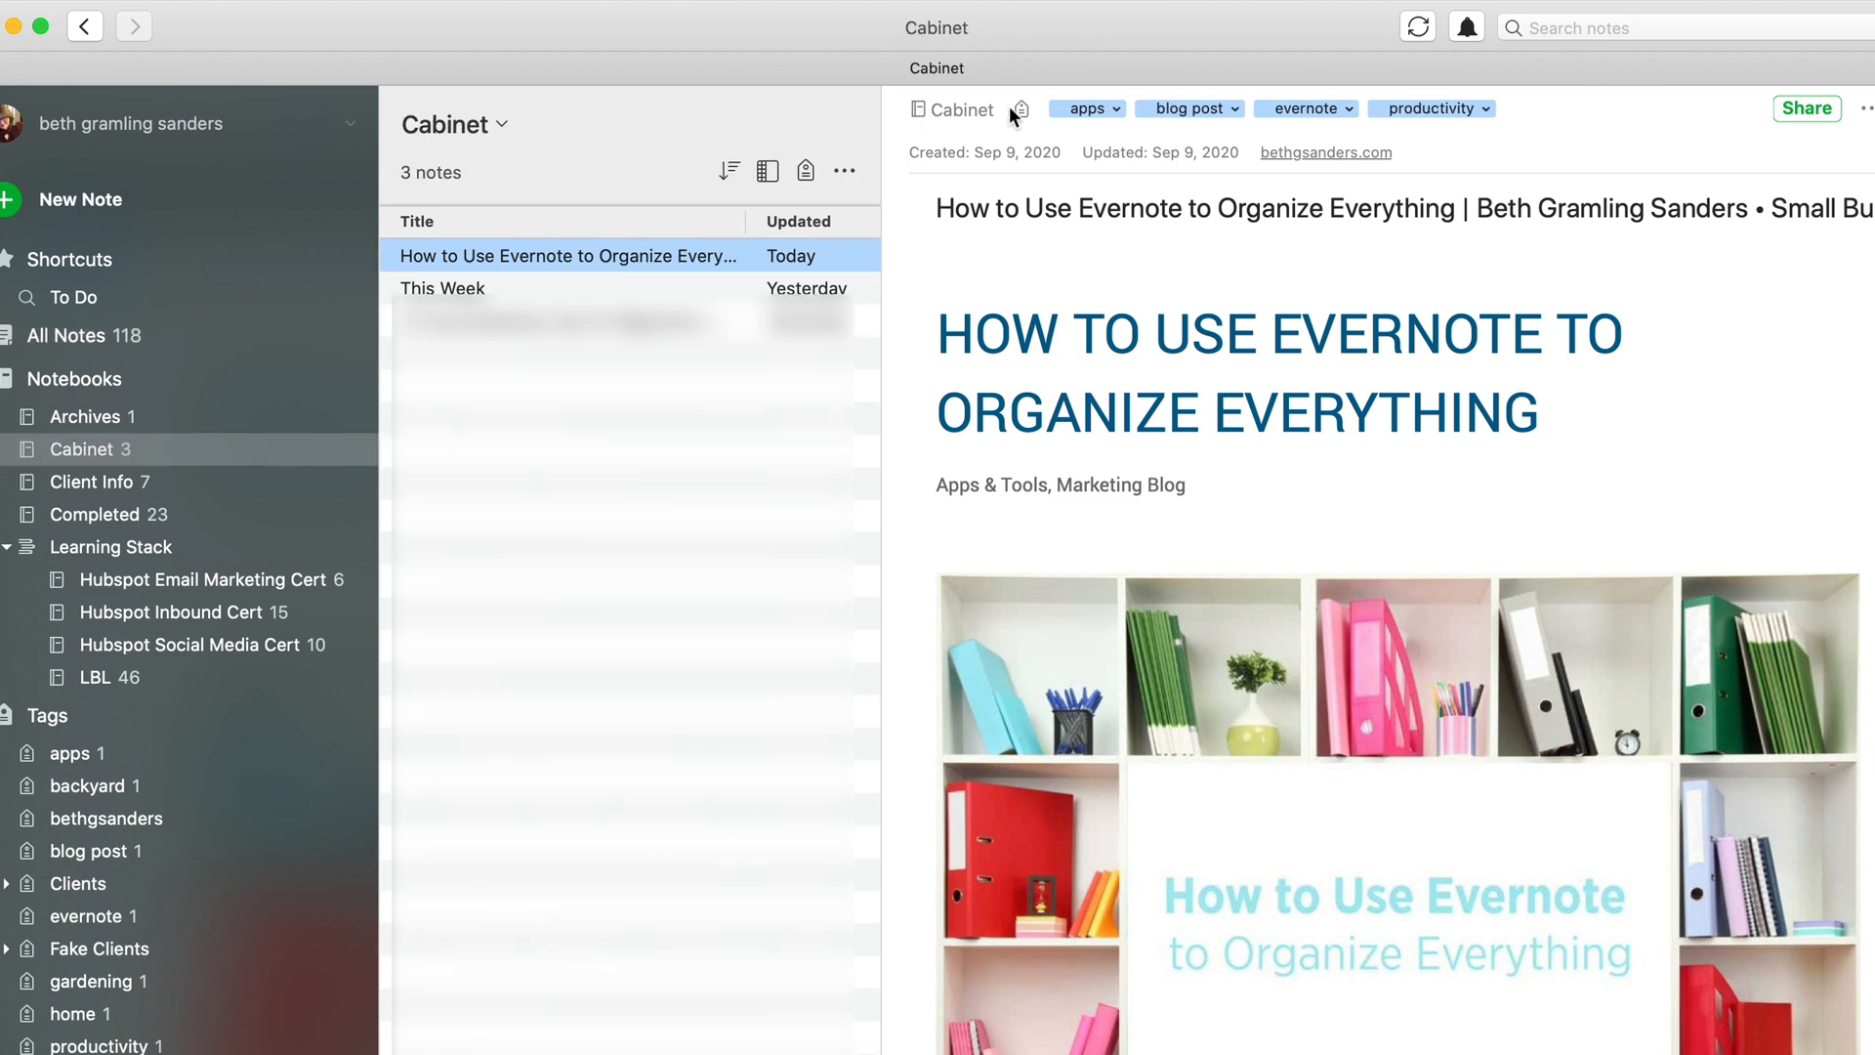
pyautogui.click(964, 97)
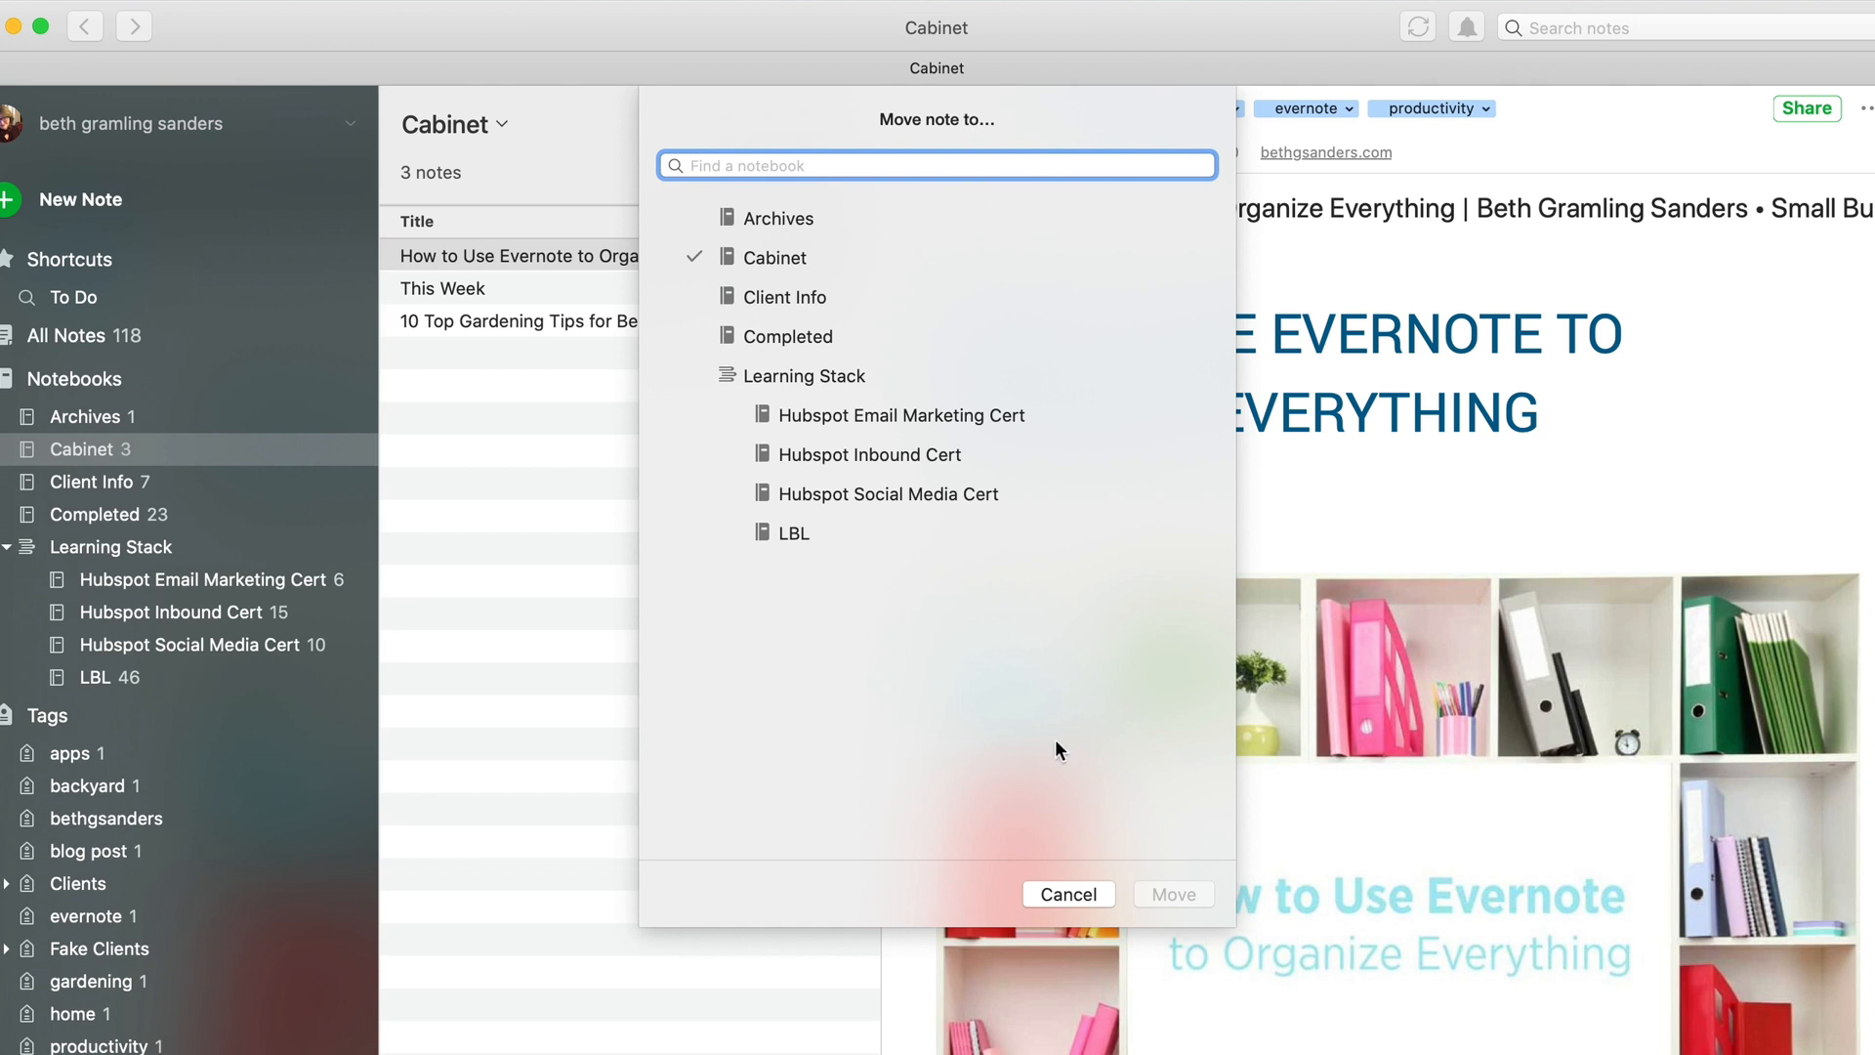
pyautogui.click(1067, 894)
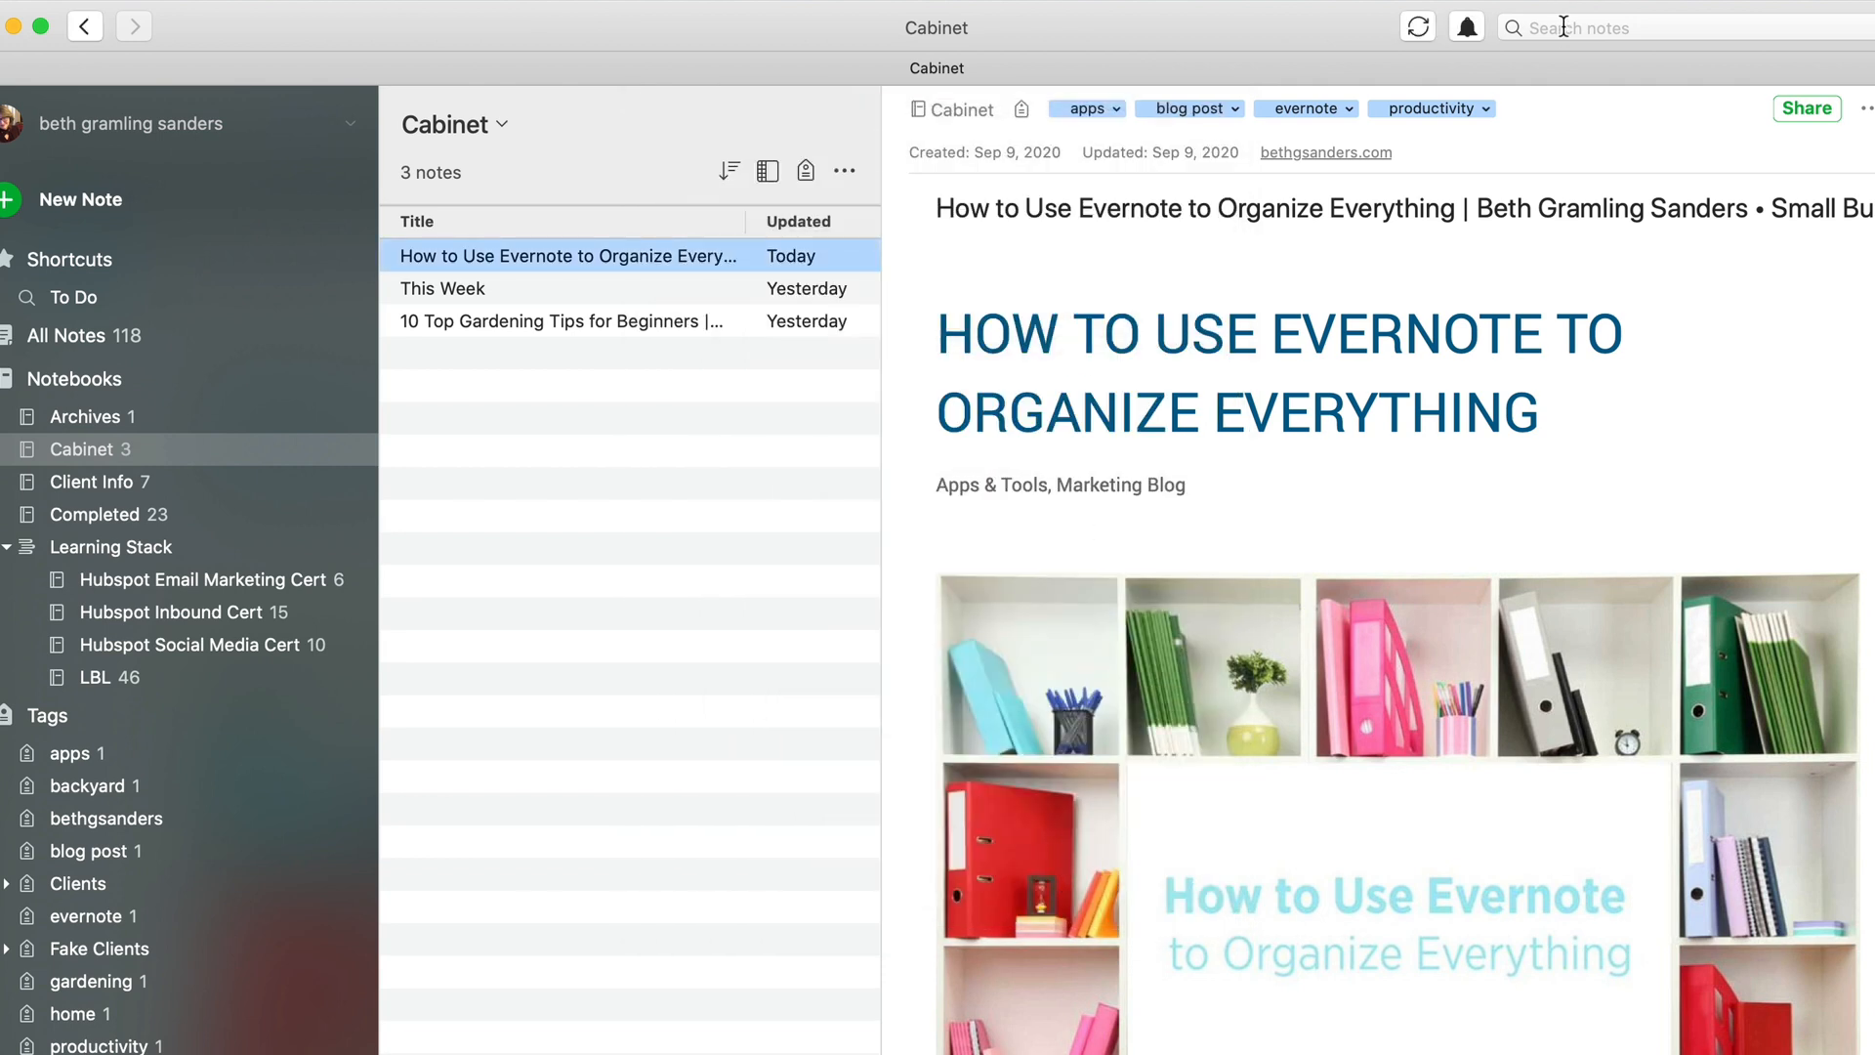
# Step: Search all notes for tag:evernote and view the matching clipped note
pyautogui.click(1564, 28)
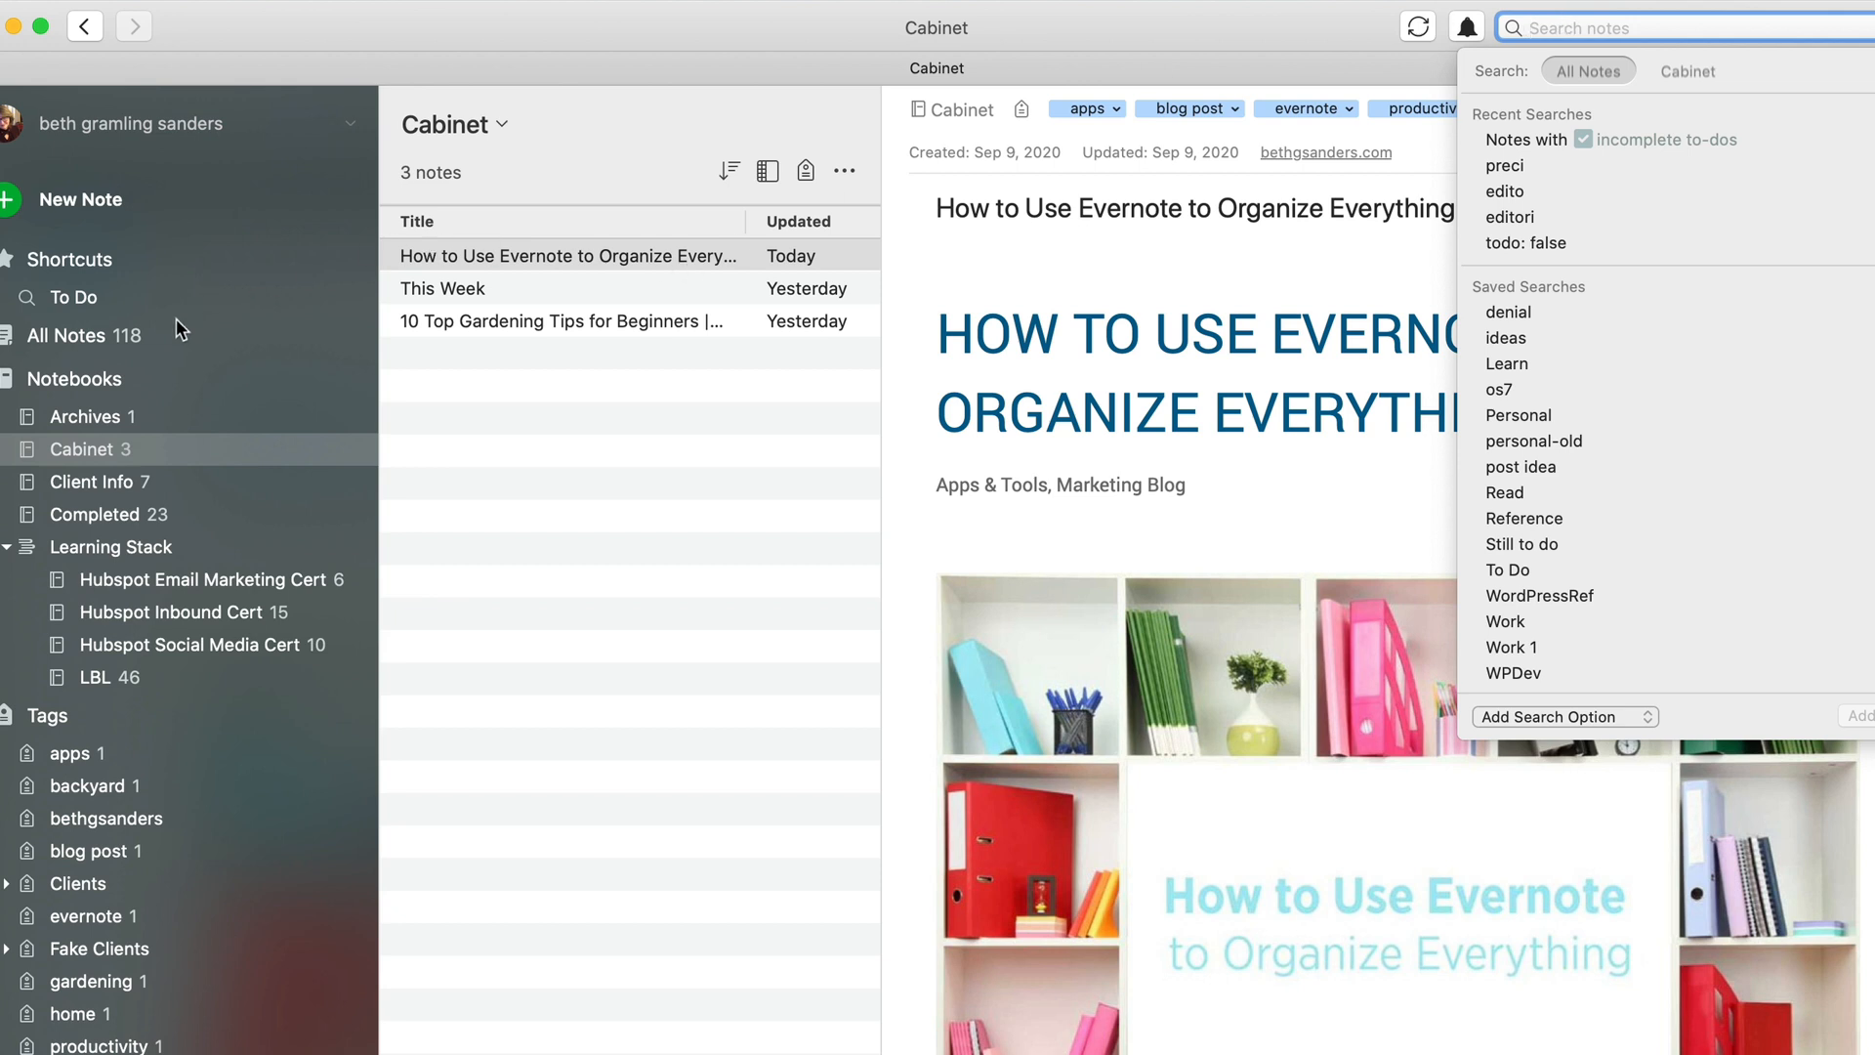
pyautogui.click(106, 342)
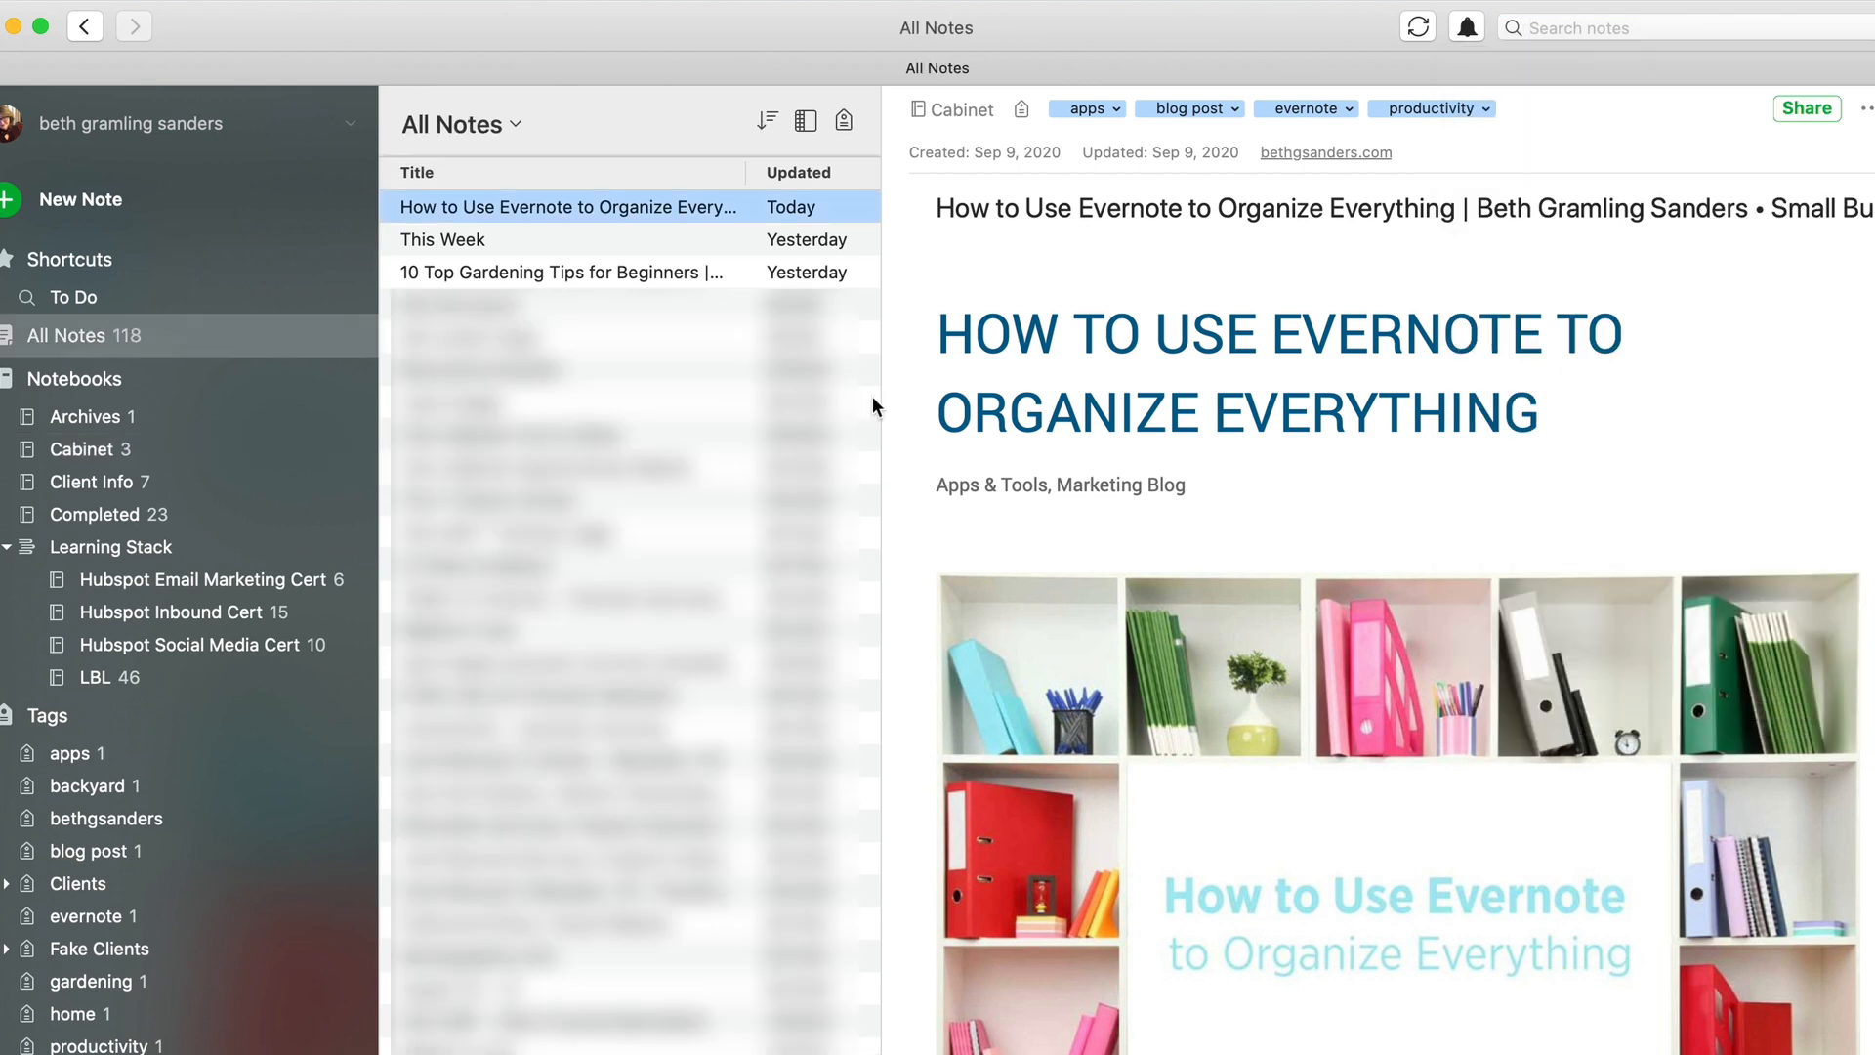
pyautogui.click(1554, 18)
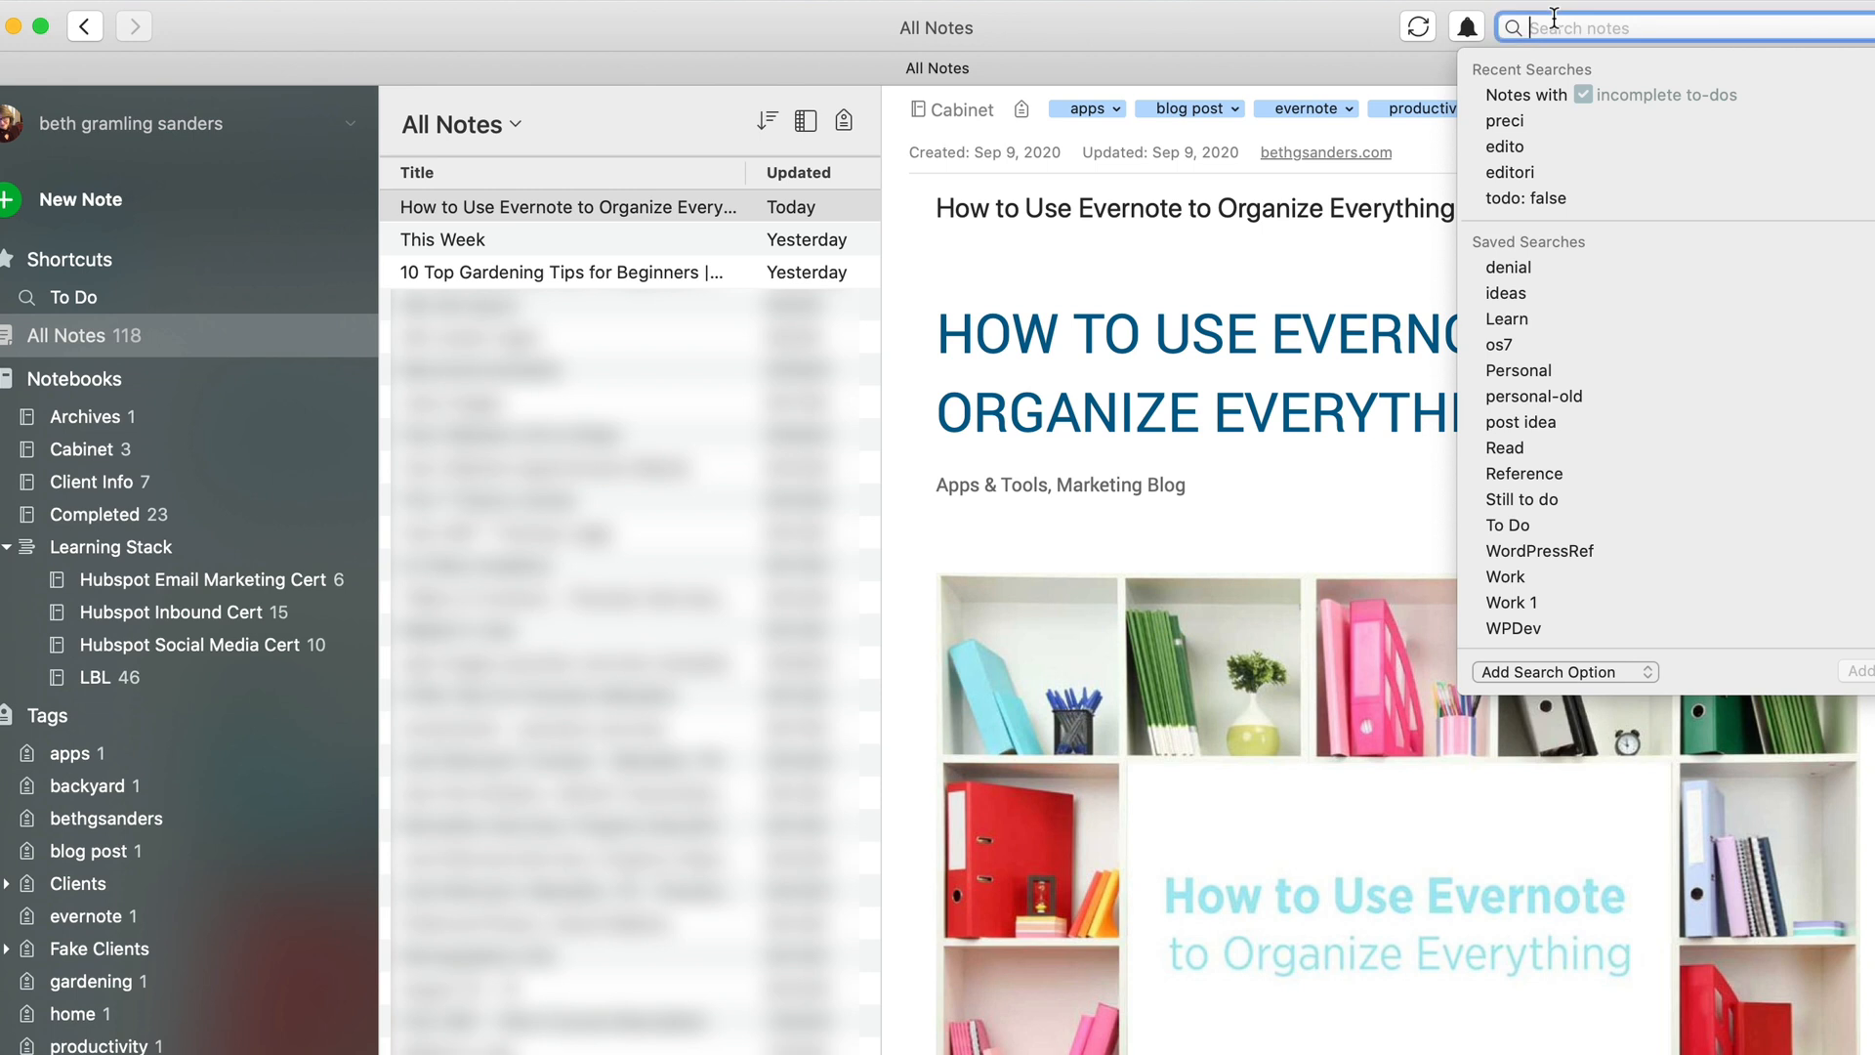
pyautogui.write('tag:')
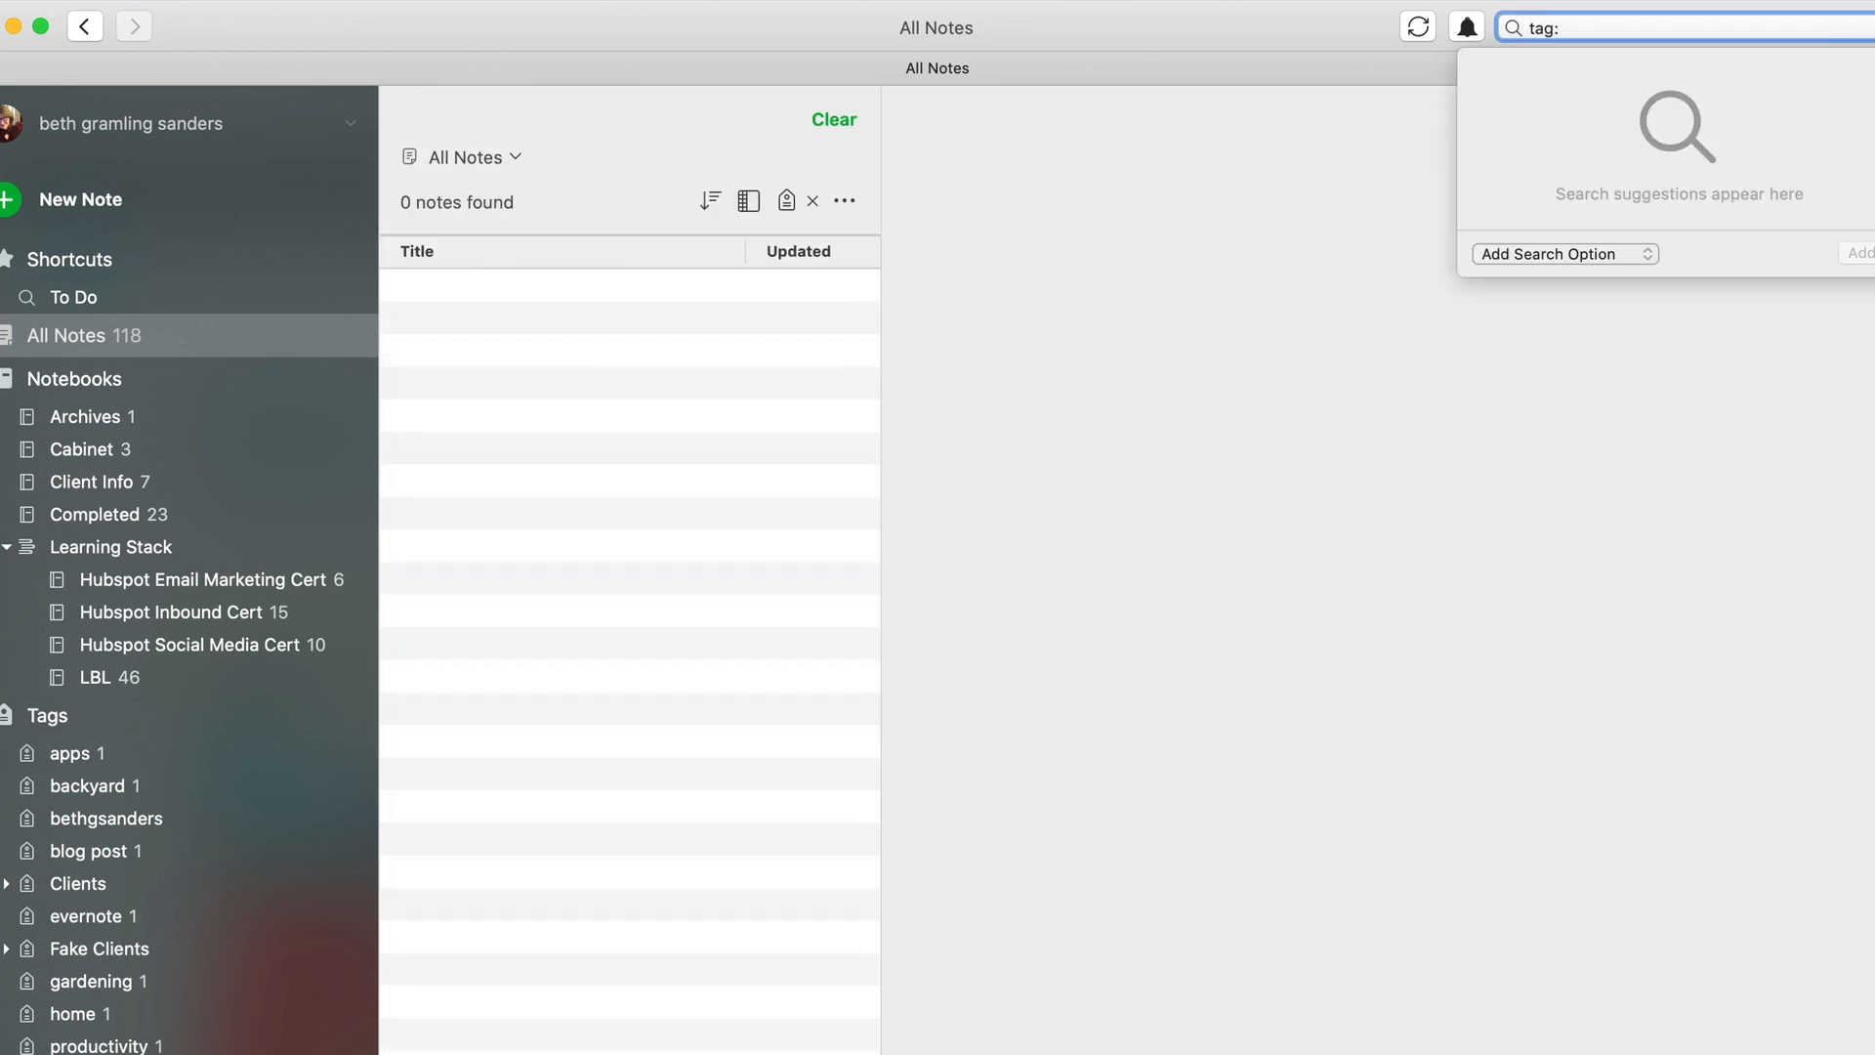
pyautogui.write('evernote')
pyautogui.press('Return')
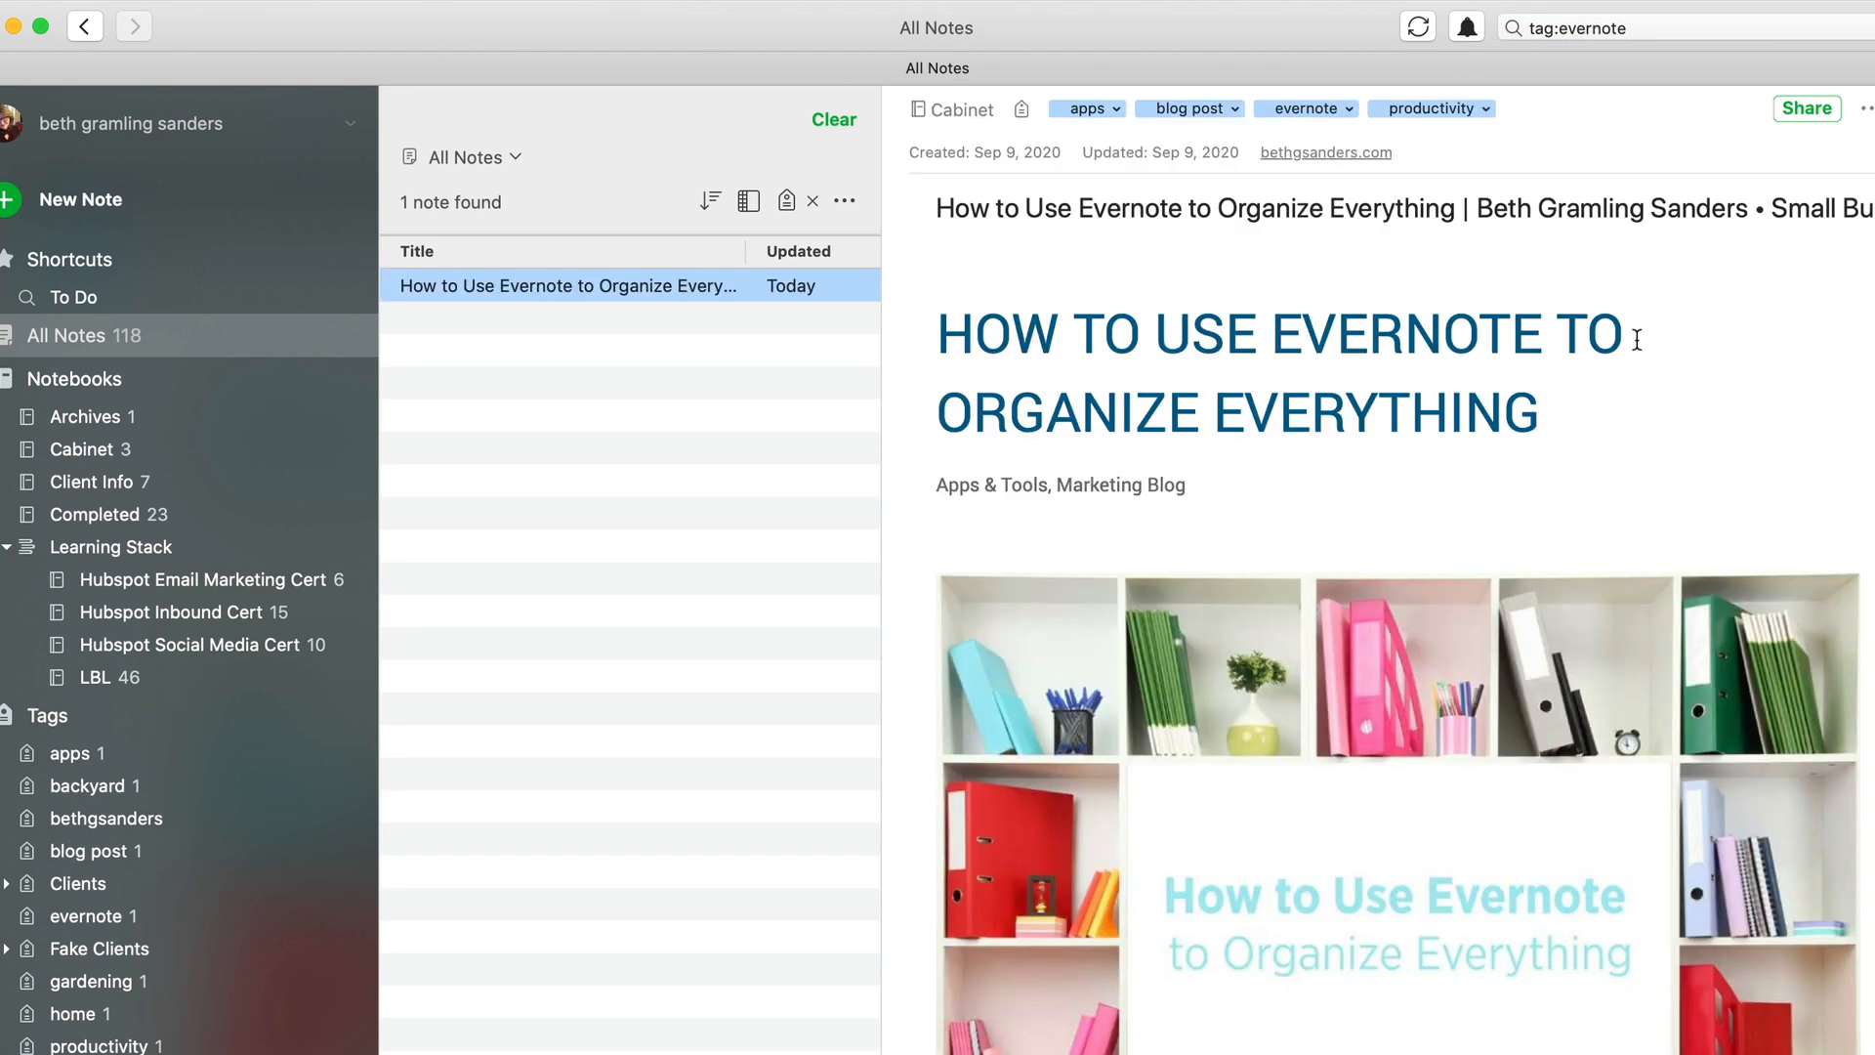
pyautogui.scroll(-1, 1668, 399)
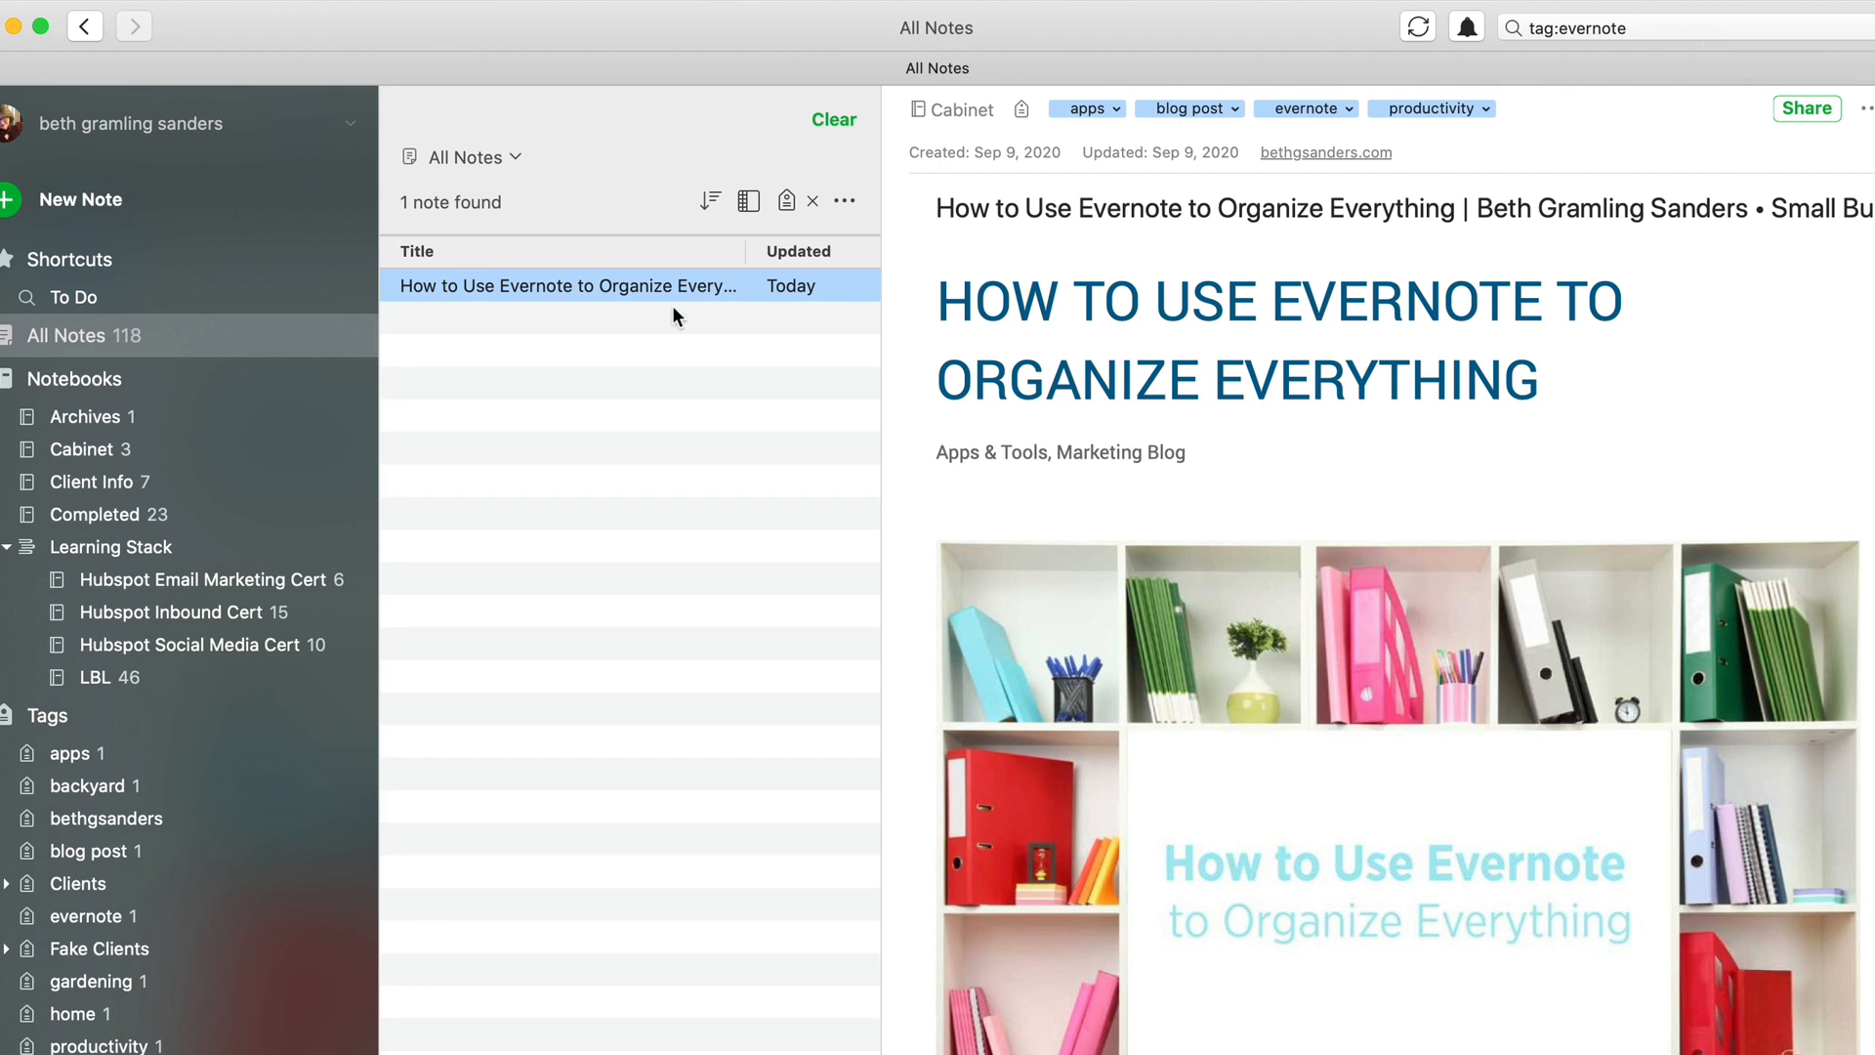
# Step: Collapse the Learning Stack notebooks, expand the Fake Clients tag and show the notes tagged with it
pyautogui.click(19, 552)
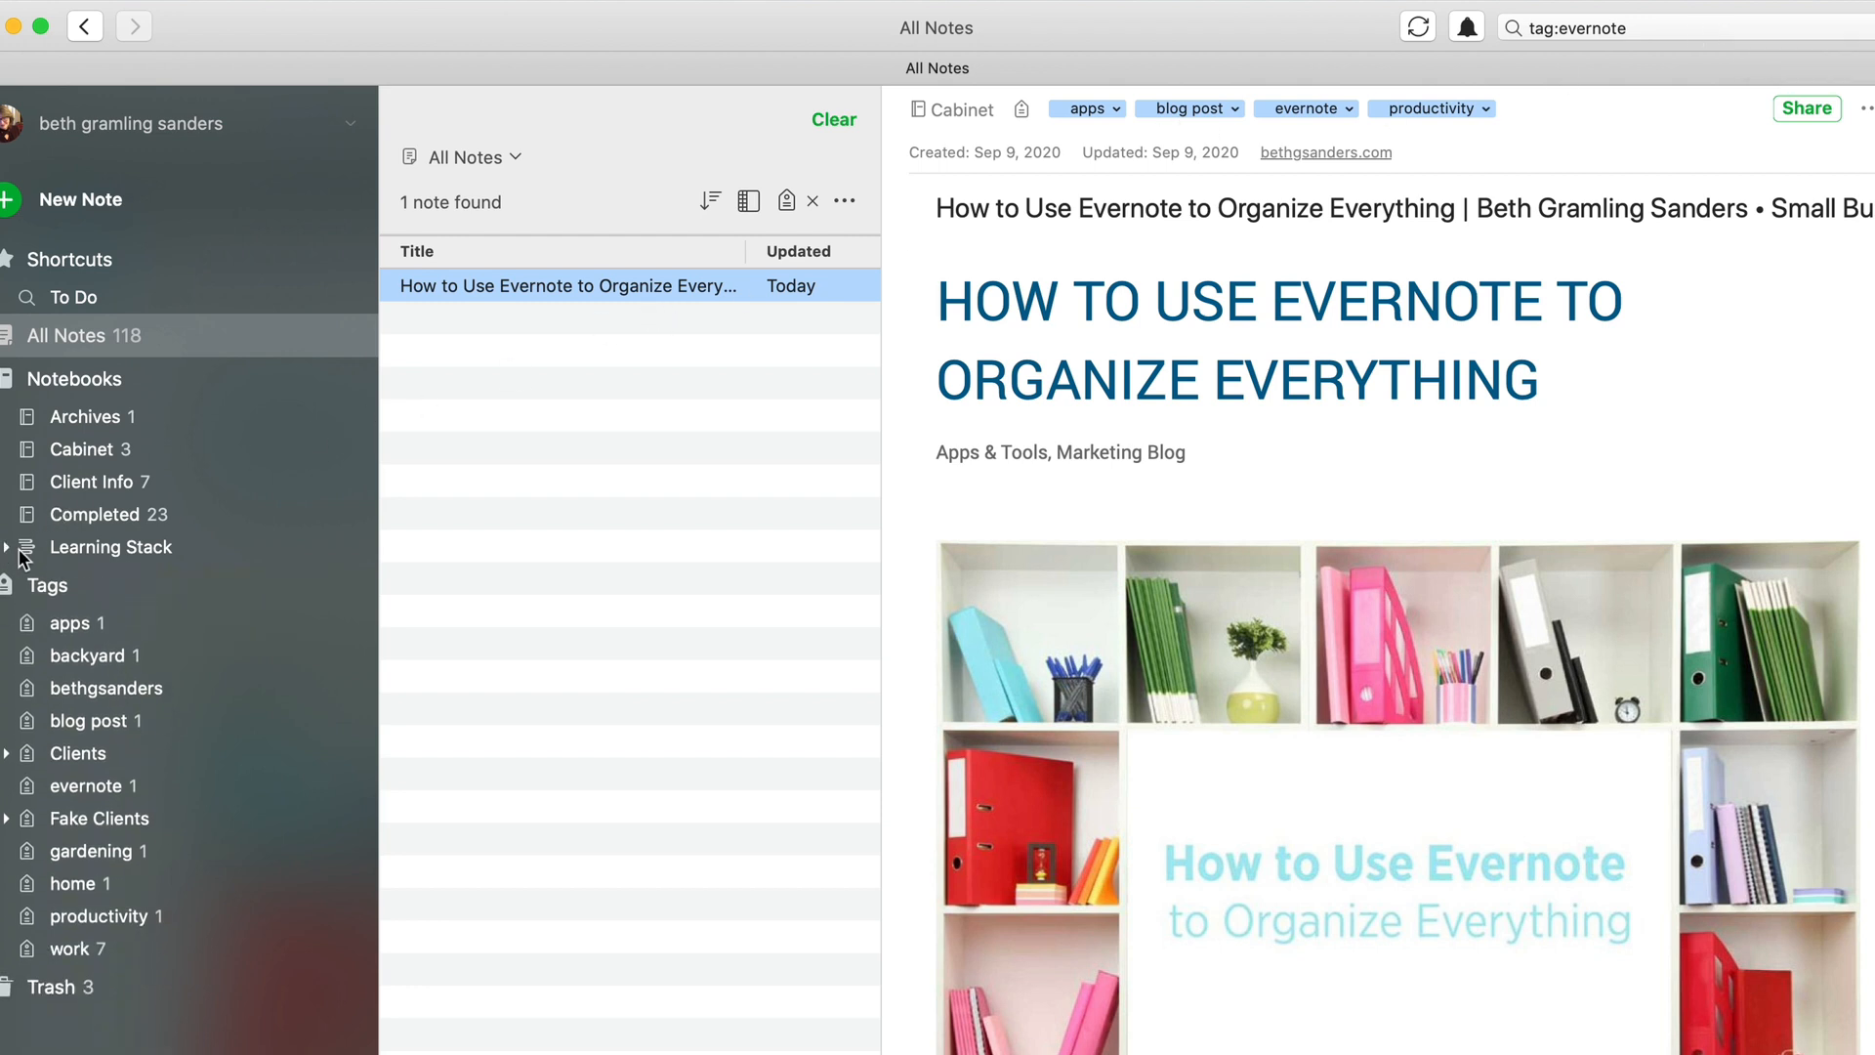
pyautogui.click(6, 818)
pyautogui.click(59, 820)
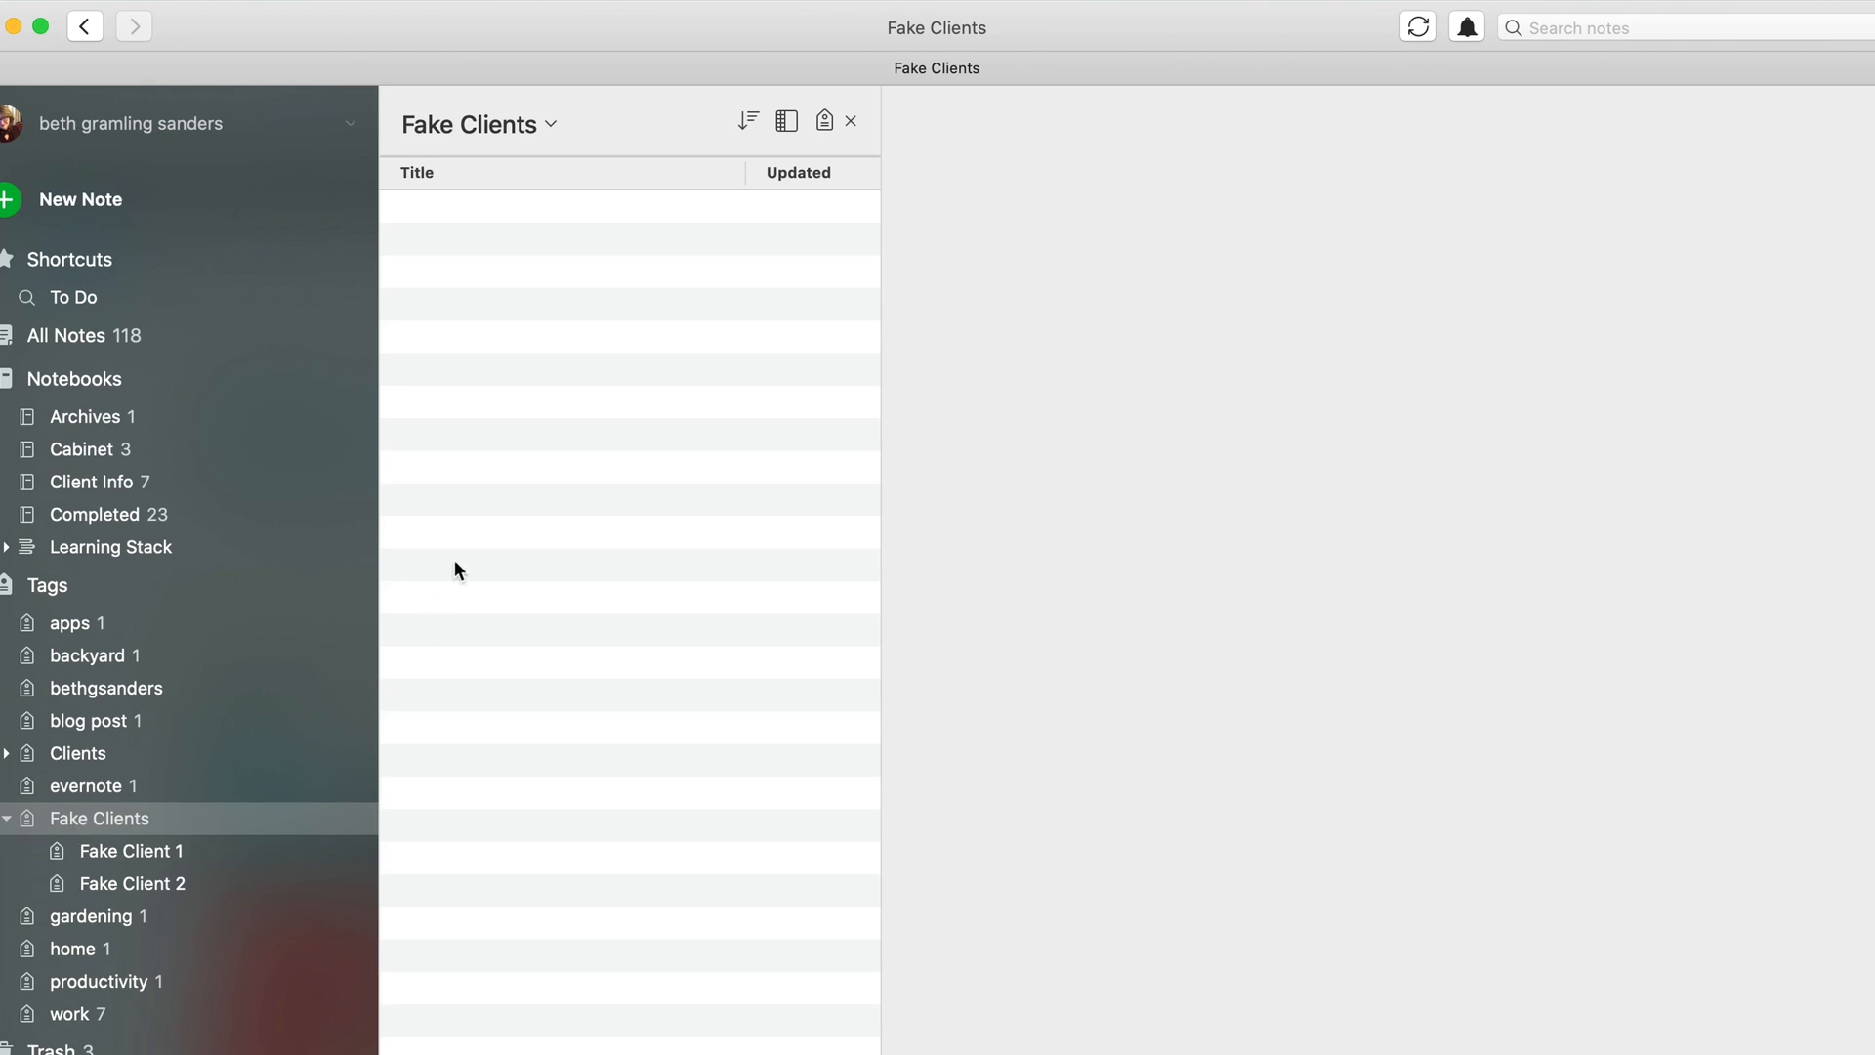
# Step: Create a new note in the Cabinet notebook titled "Fake Client 1"
pyautogui.click(15, 205)
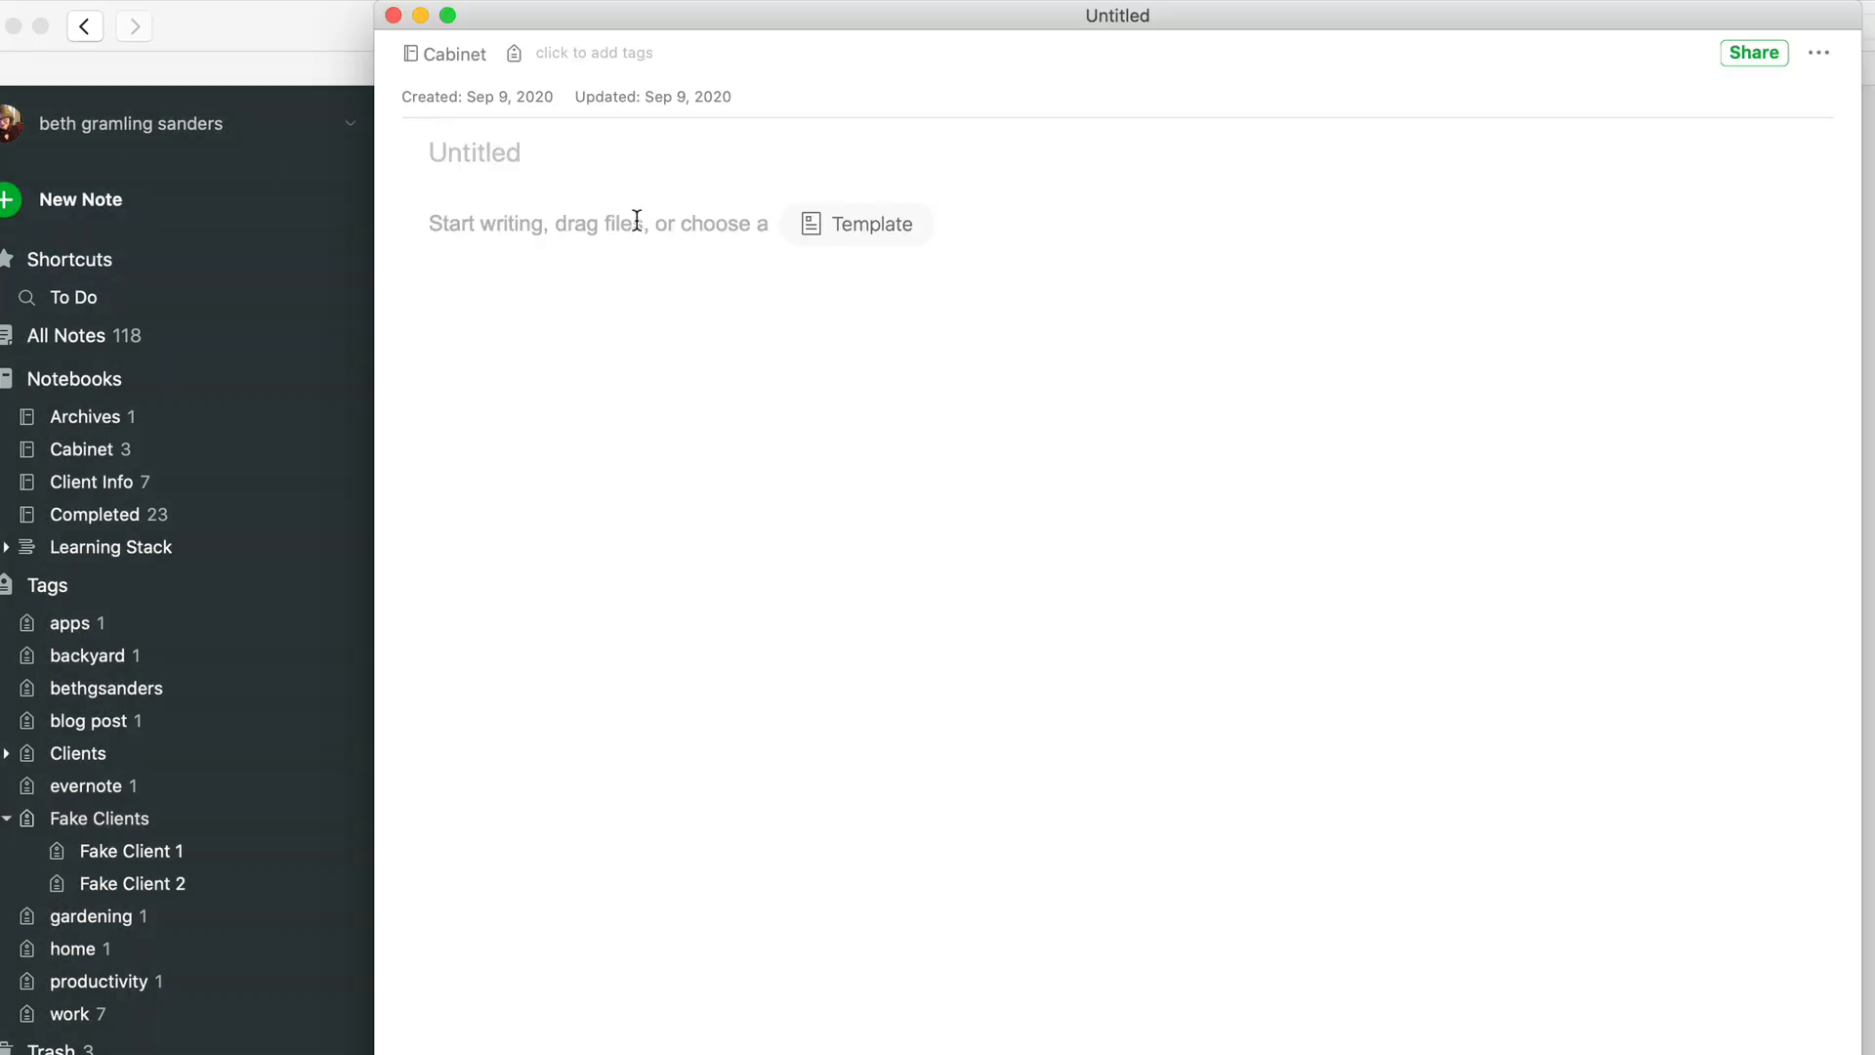
pyautogui.write('Fake Clinet')
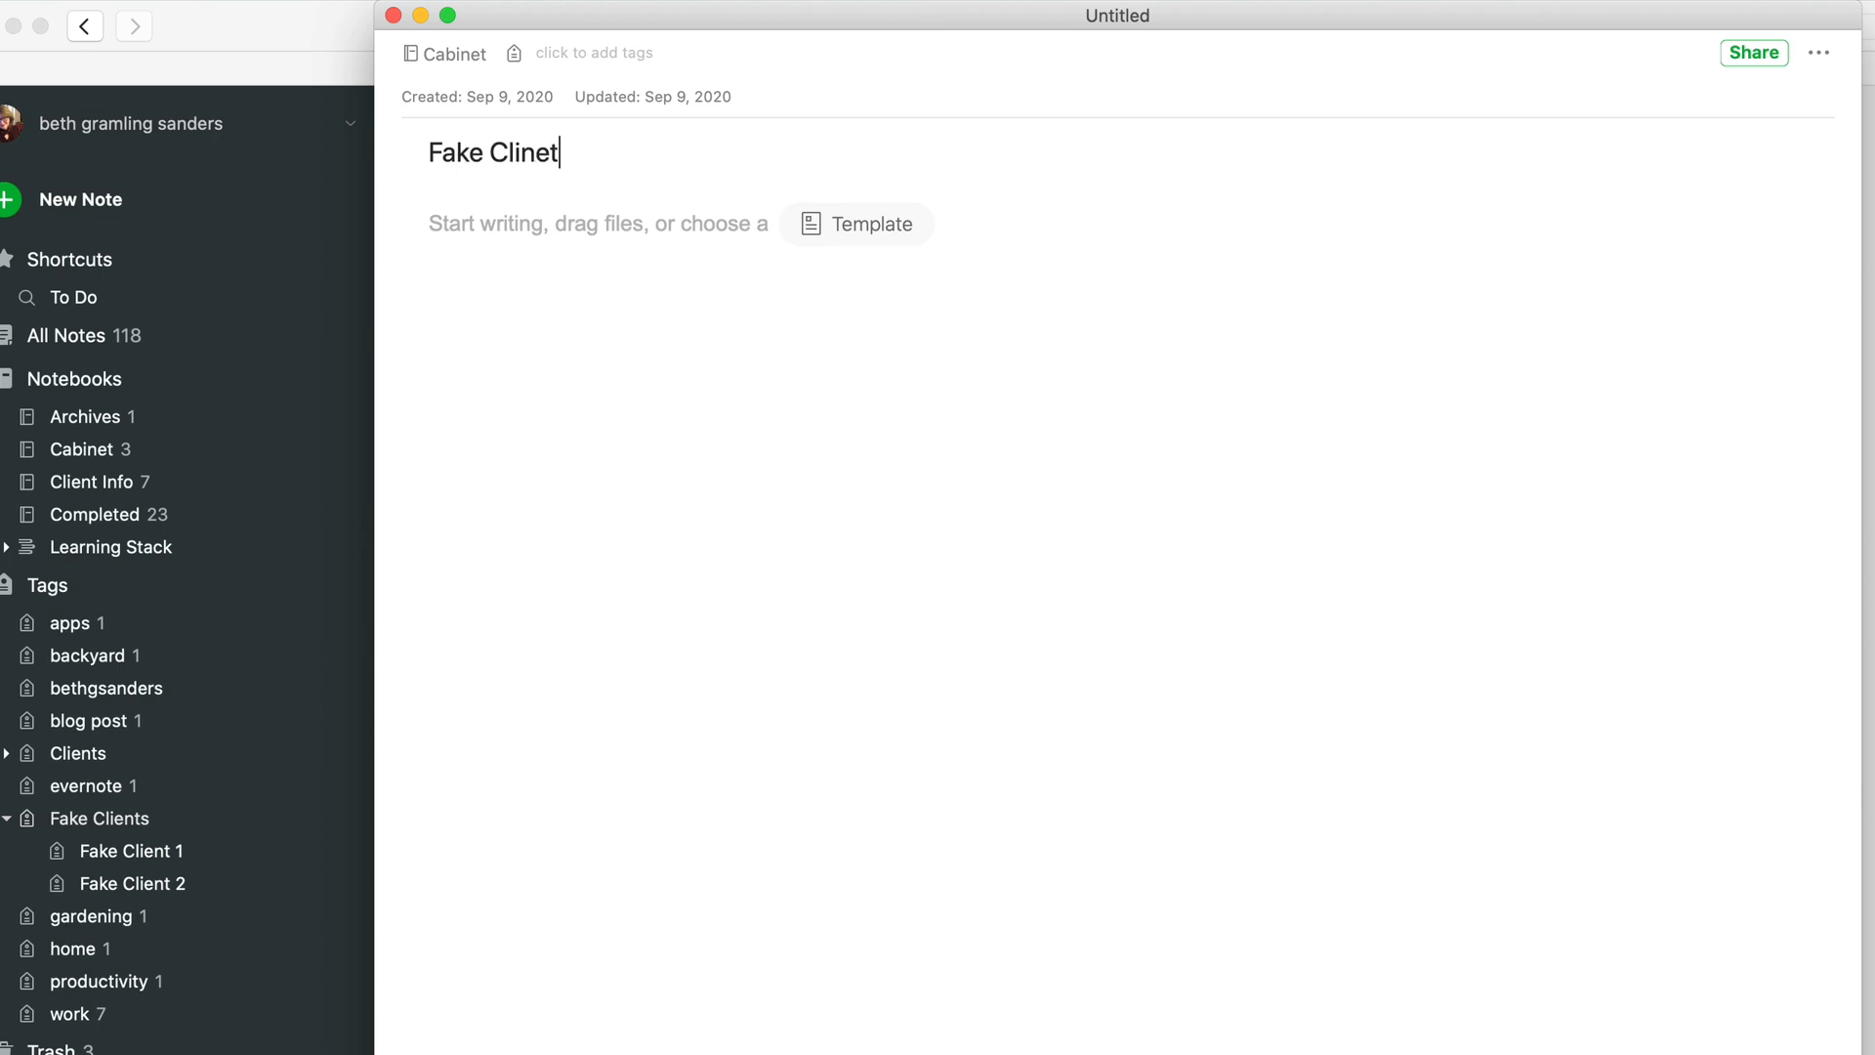
pyautogui.press('BackSpace')
pyautogui.press('BackSpace')
pyautogui.press('BackSpace')
pyautogui.write('ent 1')
# Step: Tag the new note with the existing Fake Client 1 tag
pyautogui.click(644, 51)
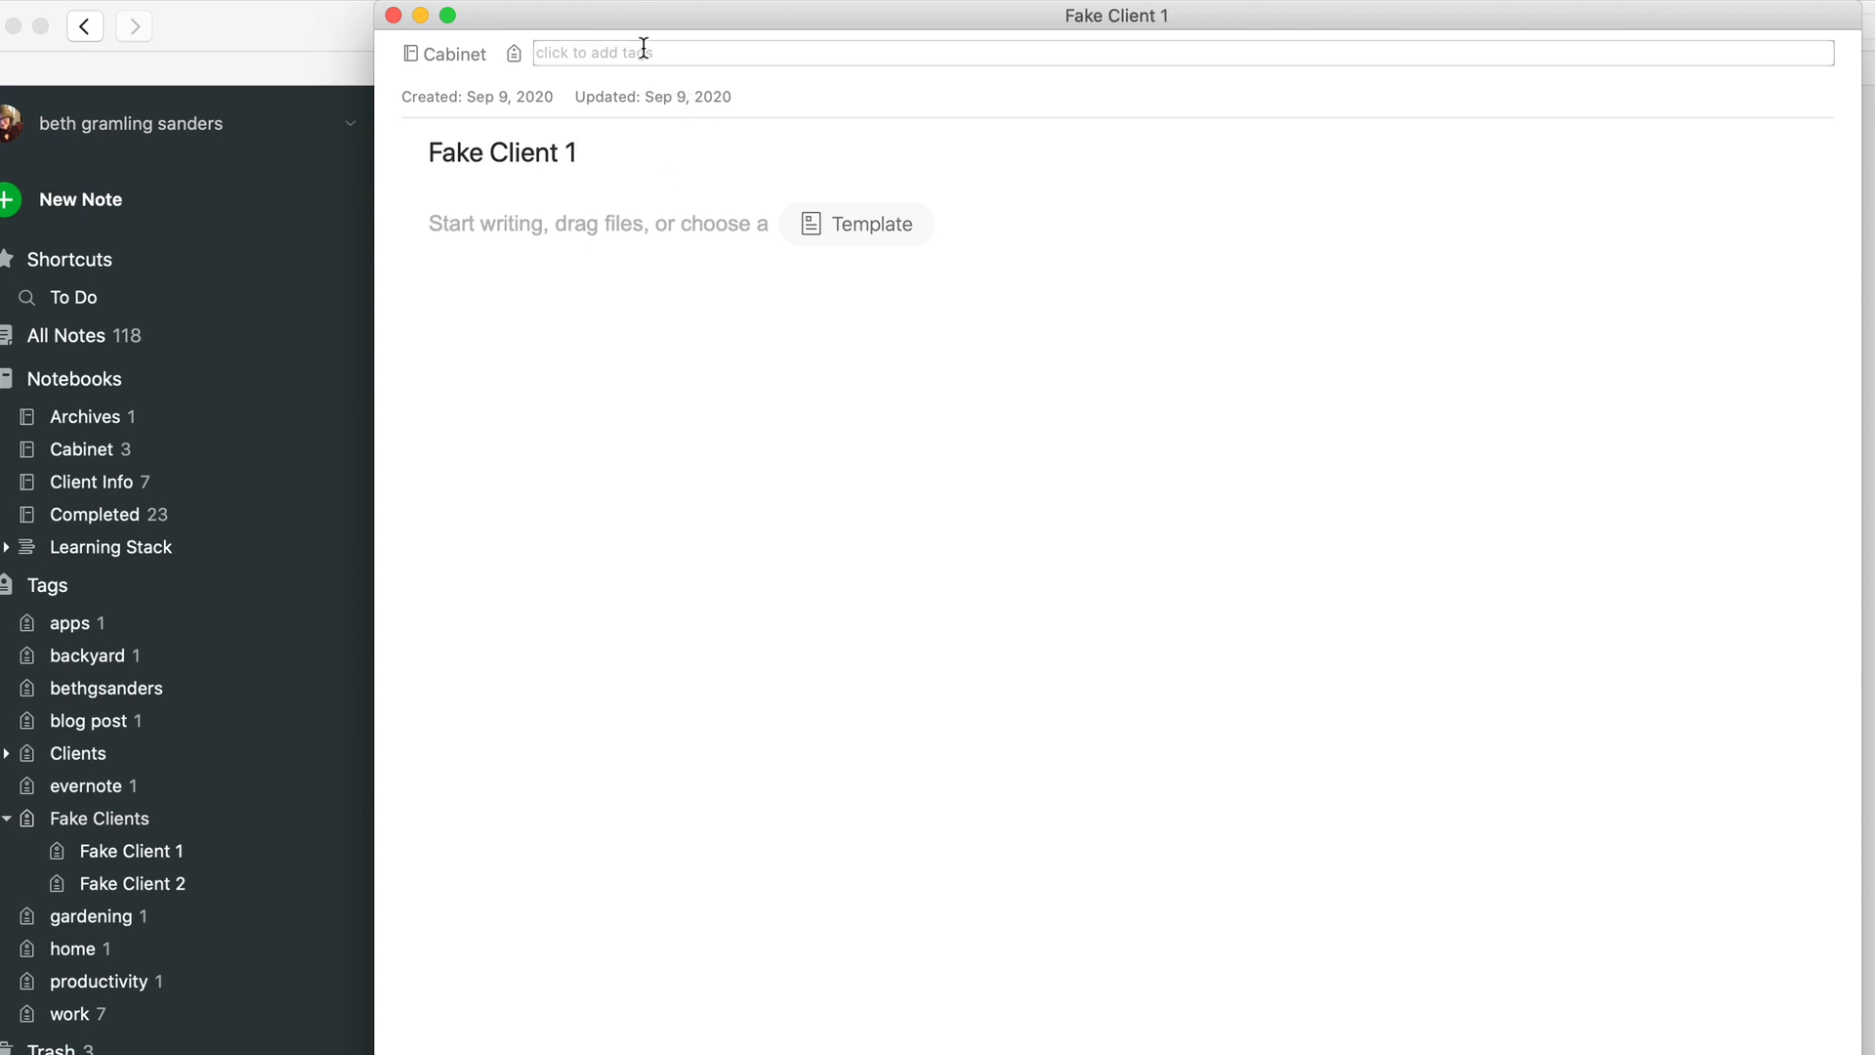
pyautogui.write('Fake Client 1')
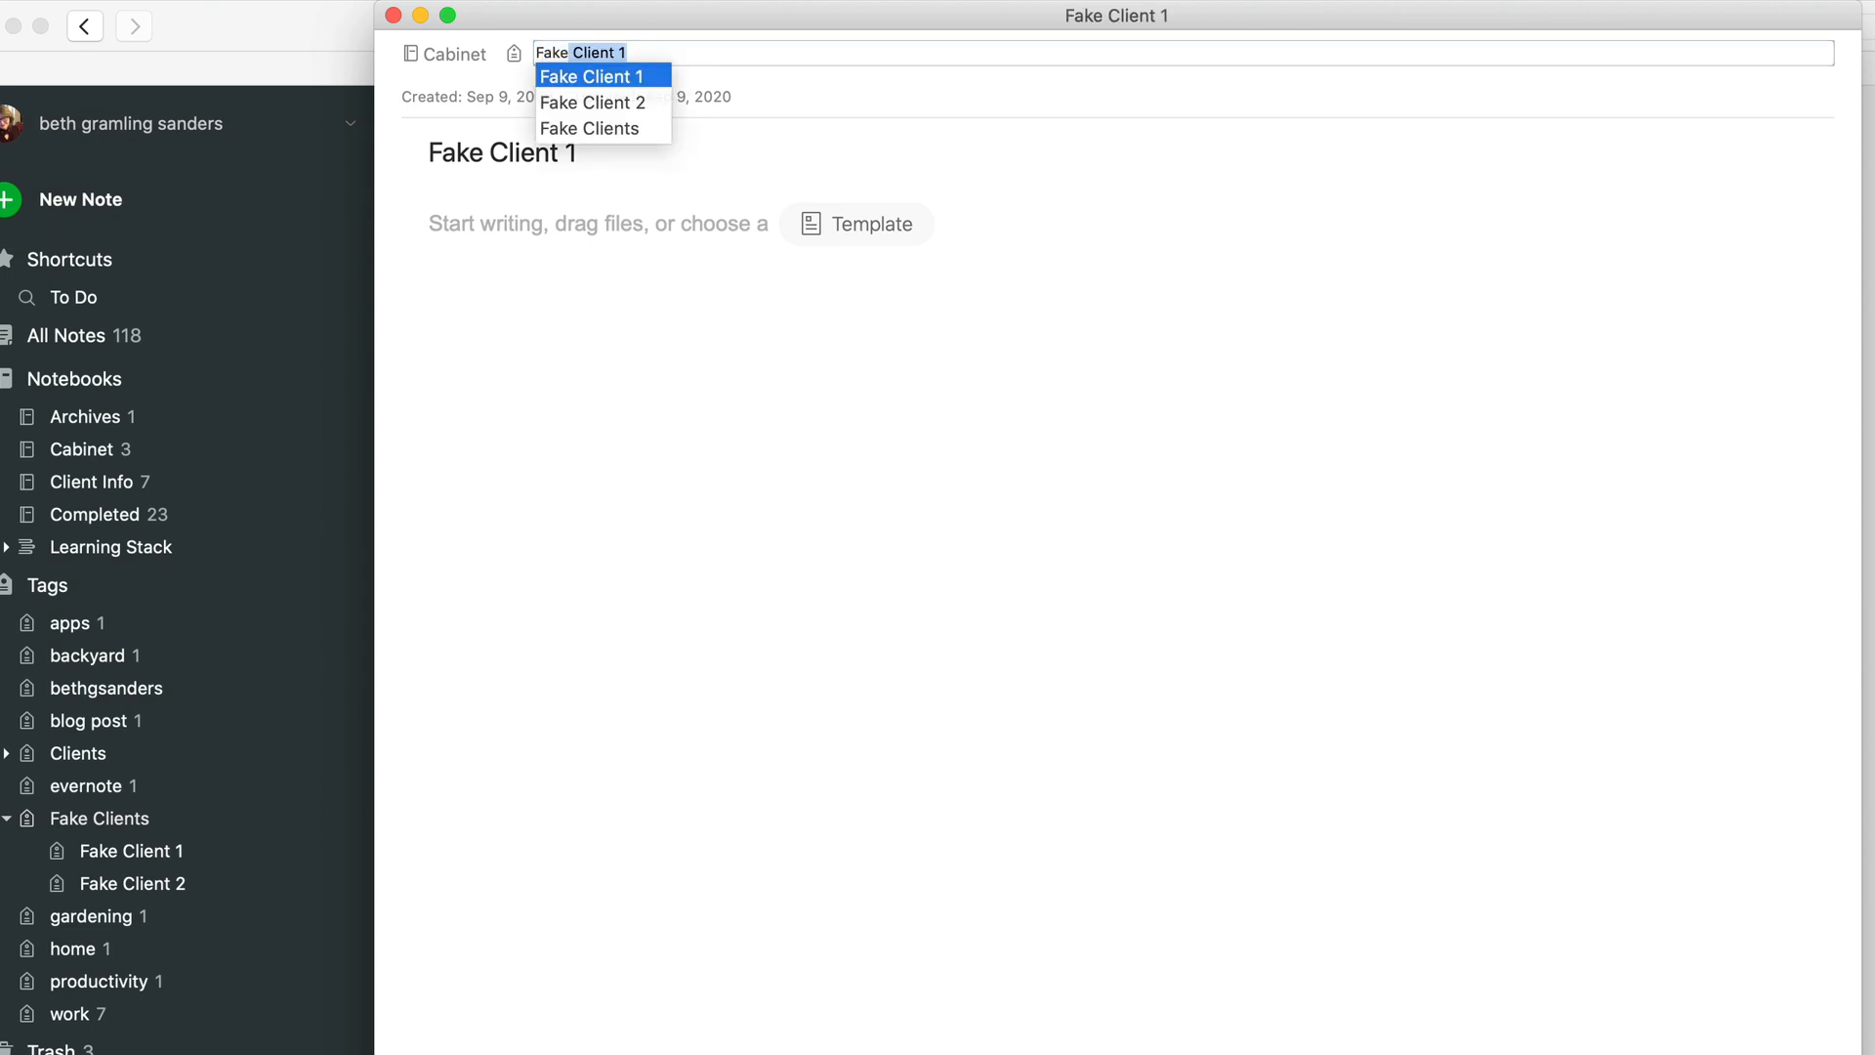
pyautogui.press('Return')
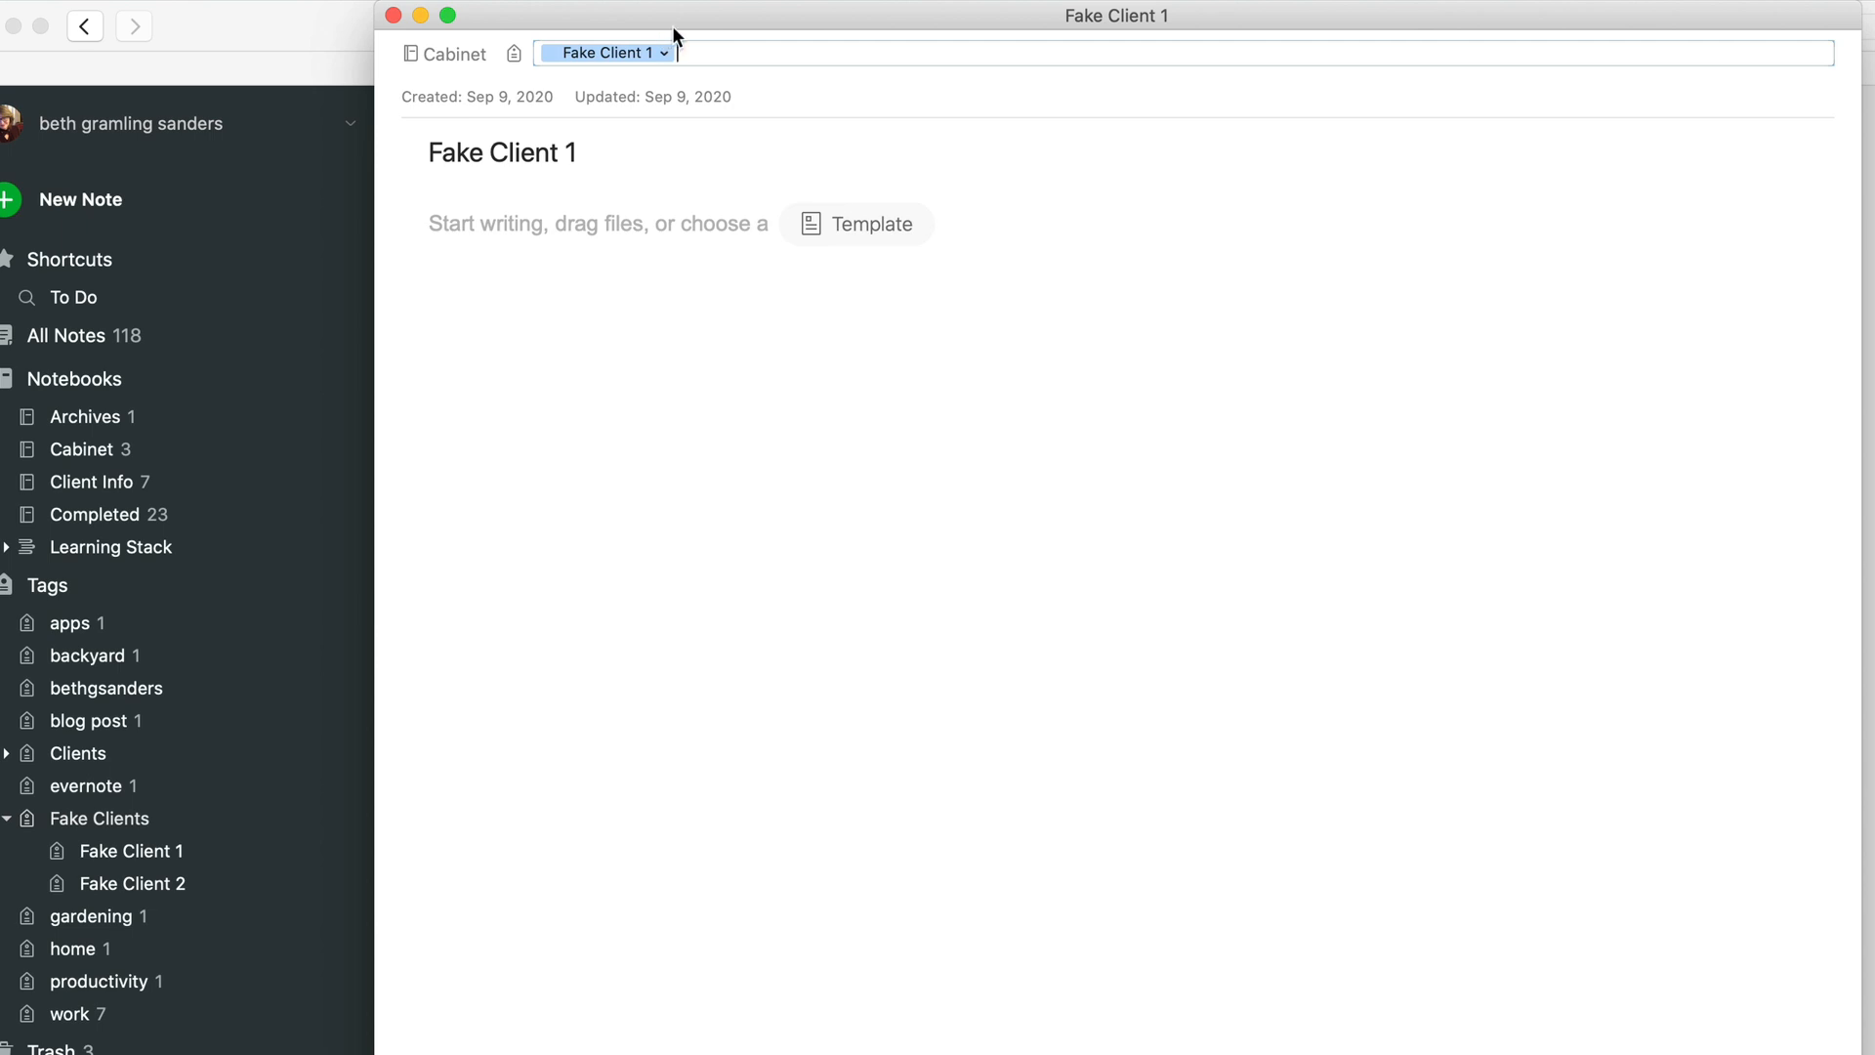
# Step: Write "here is the information I need to keep for this client" in the note's body
pyautogui.click(500, 215)
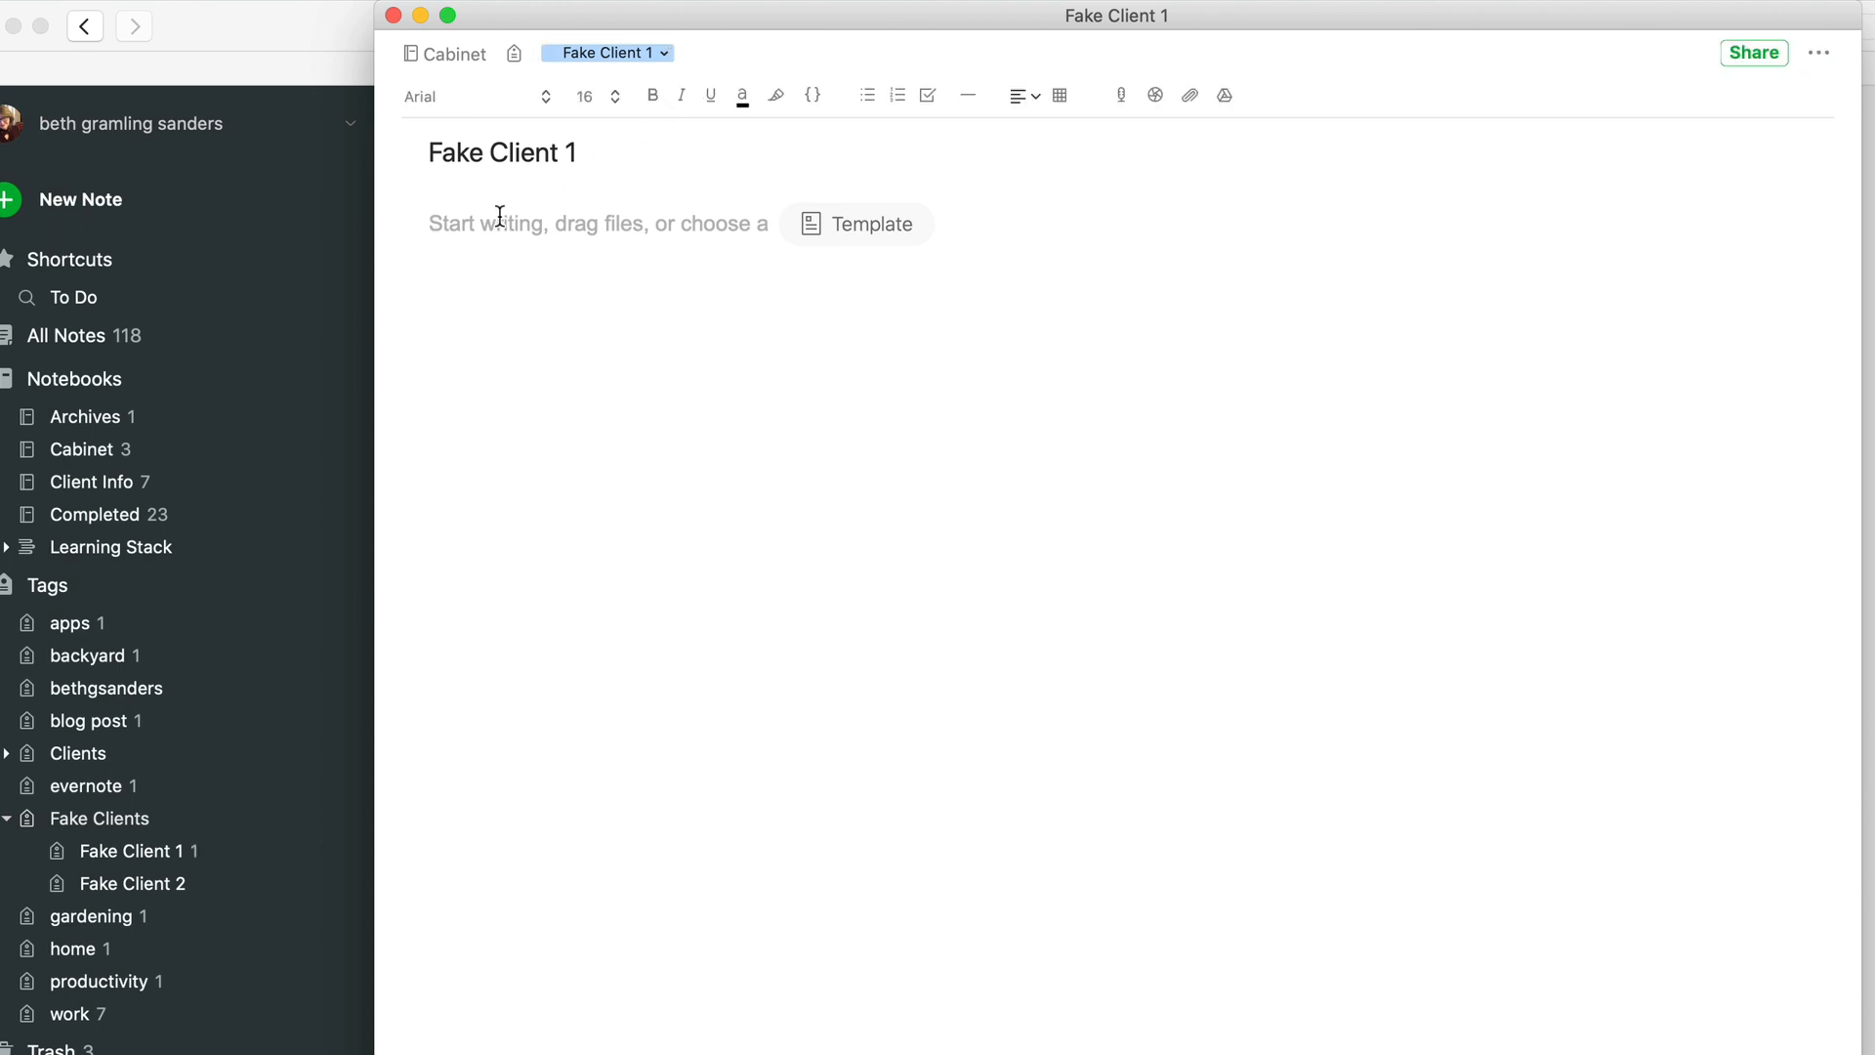
pyautogui.write('here i')
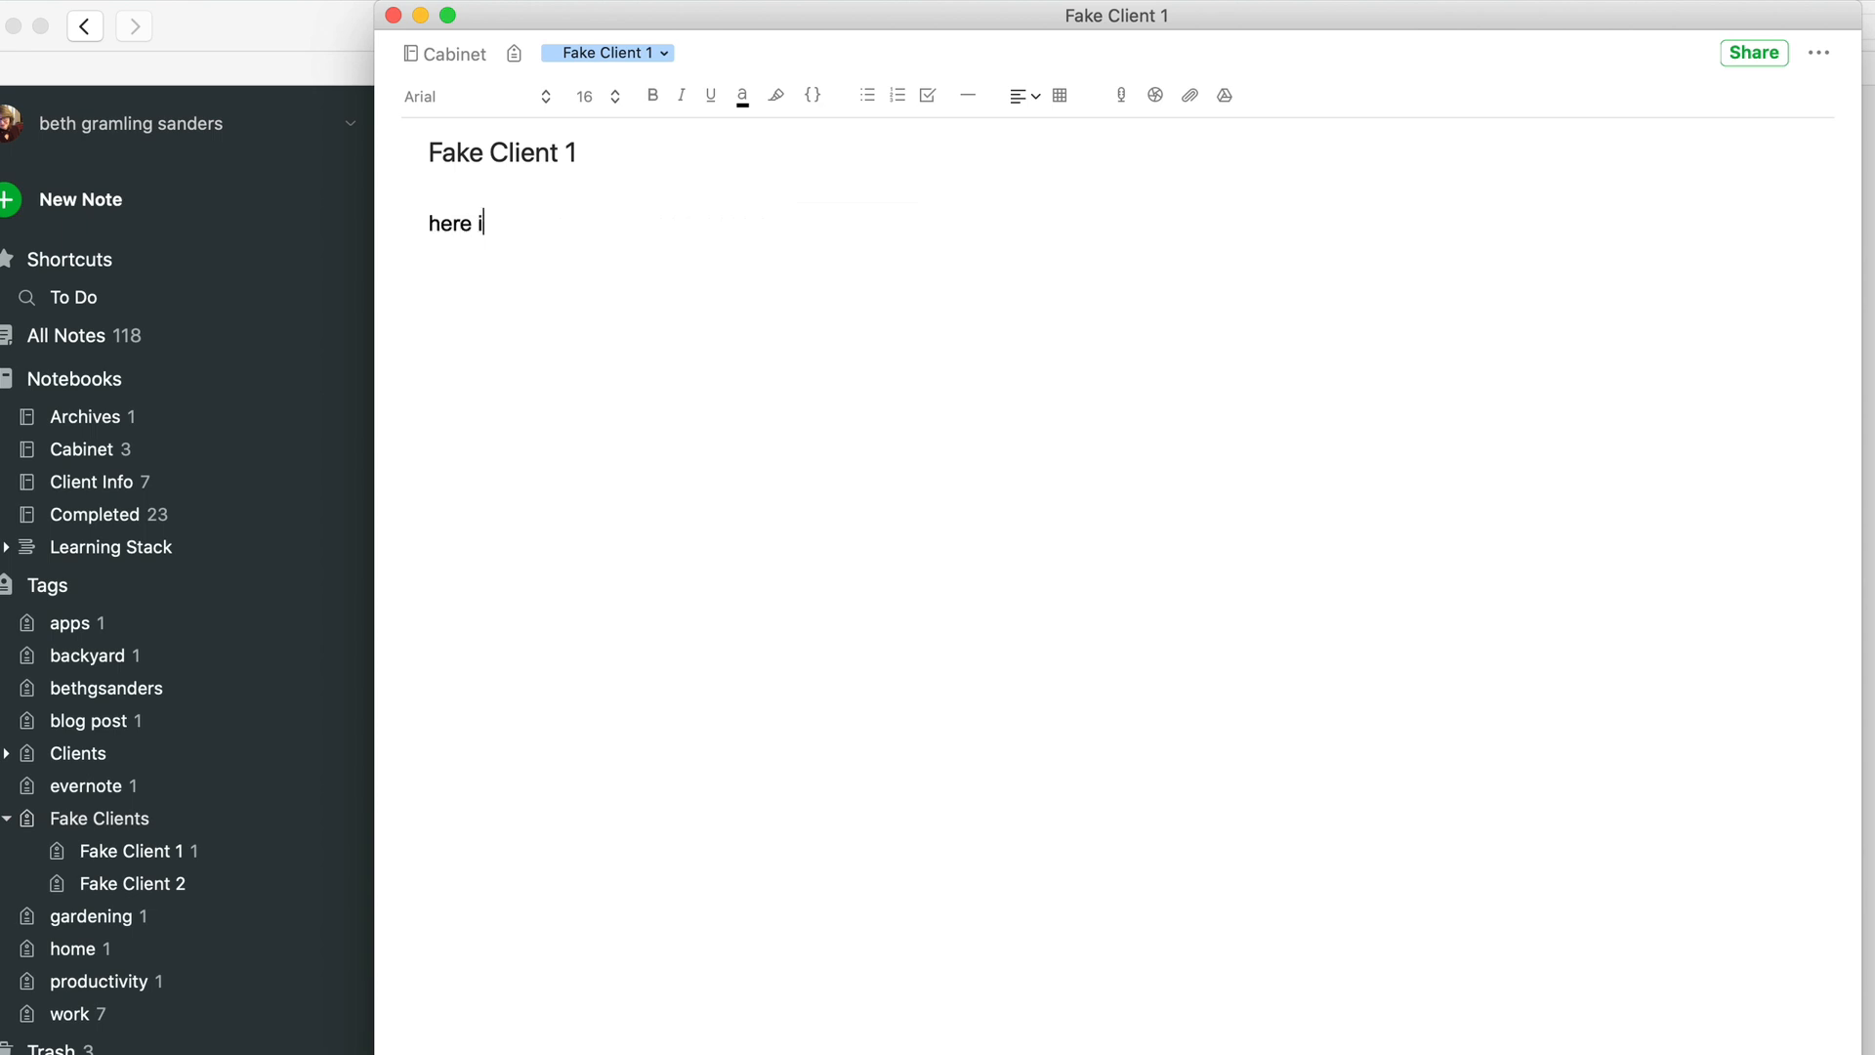
pyautogui.write('s the information I need ')
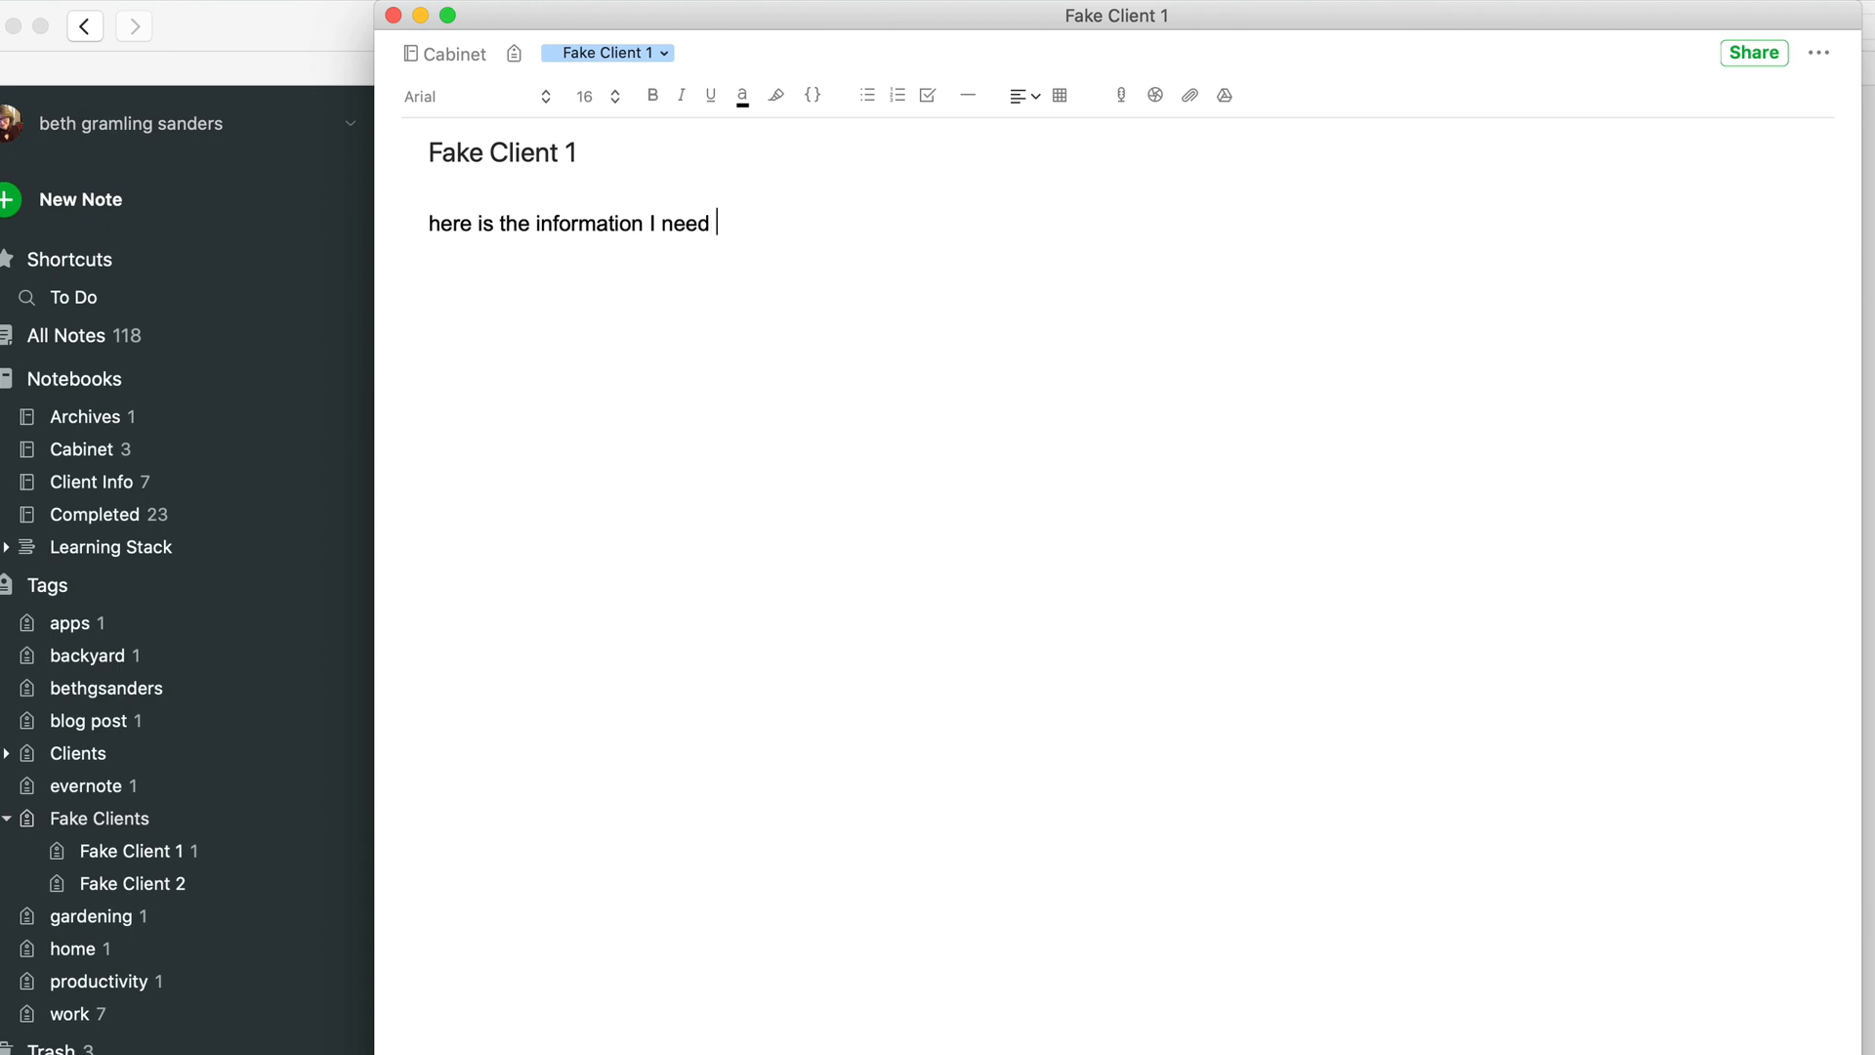
pyautogui.write('to keep for this client')
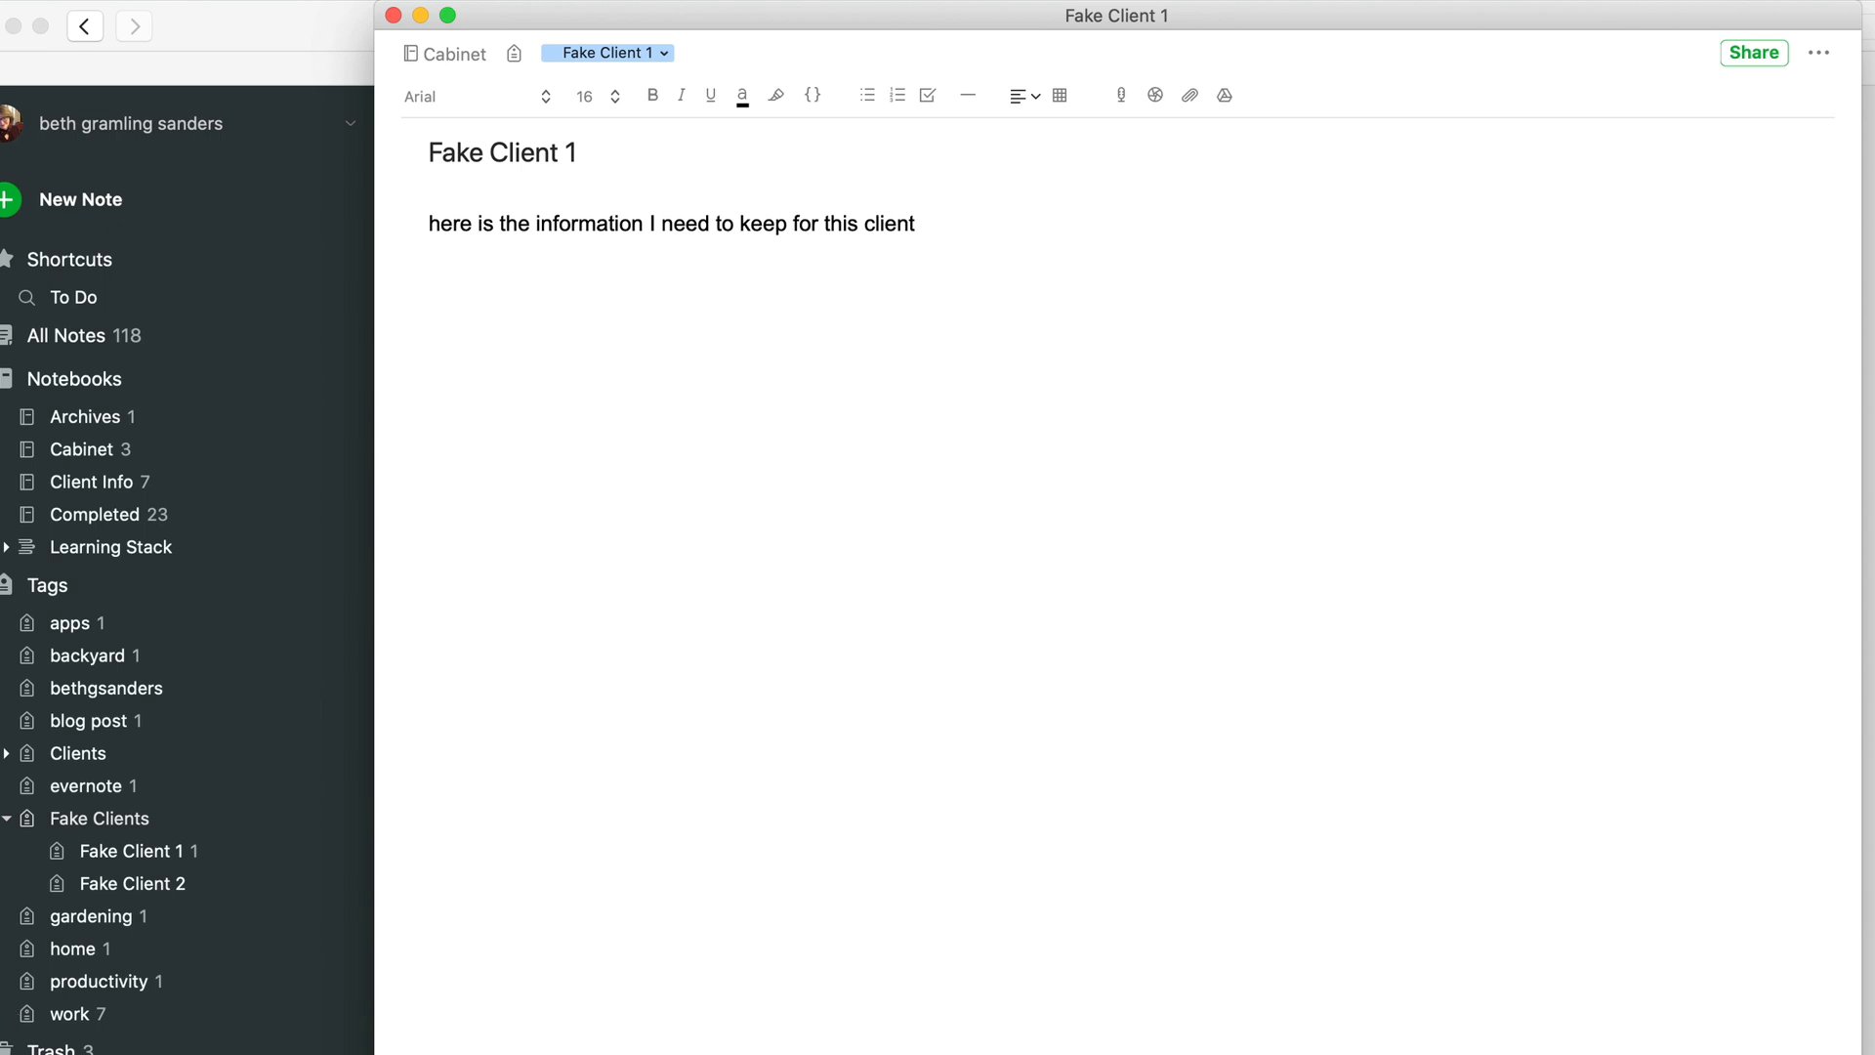
# Step: Switch to Finder and add the how-to-use JPG ending in "te-650" from the 20.09.08.How-to-Use-Evernote folder below the note's text
pyautogui.press('super+Tab')
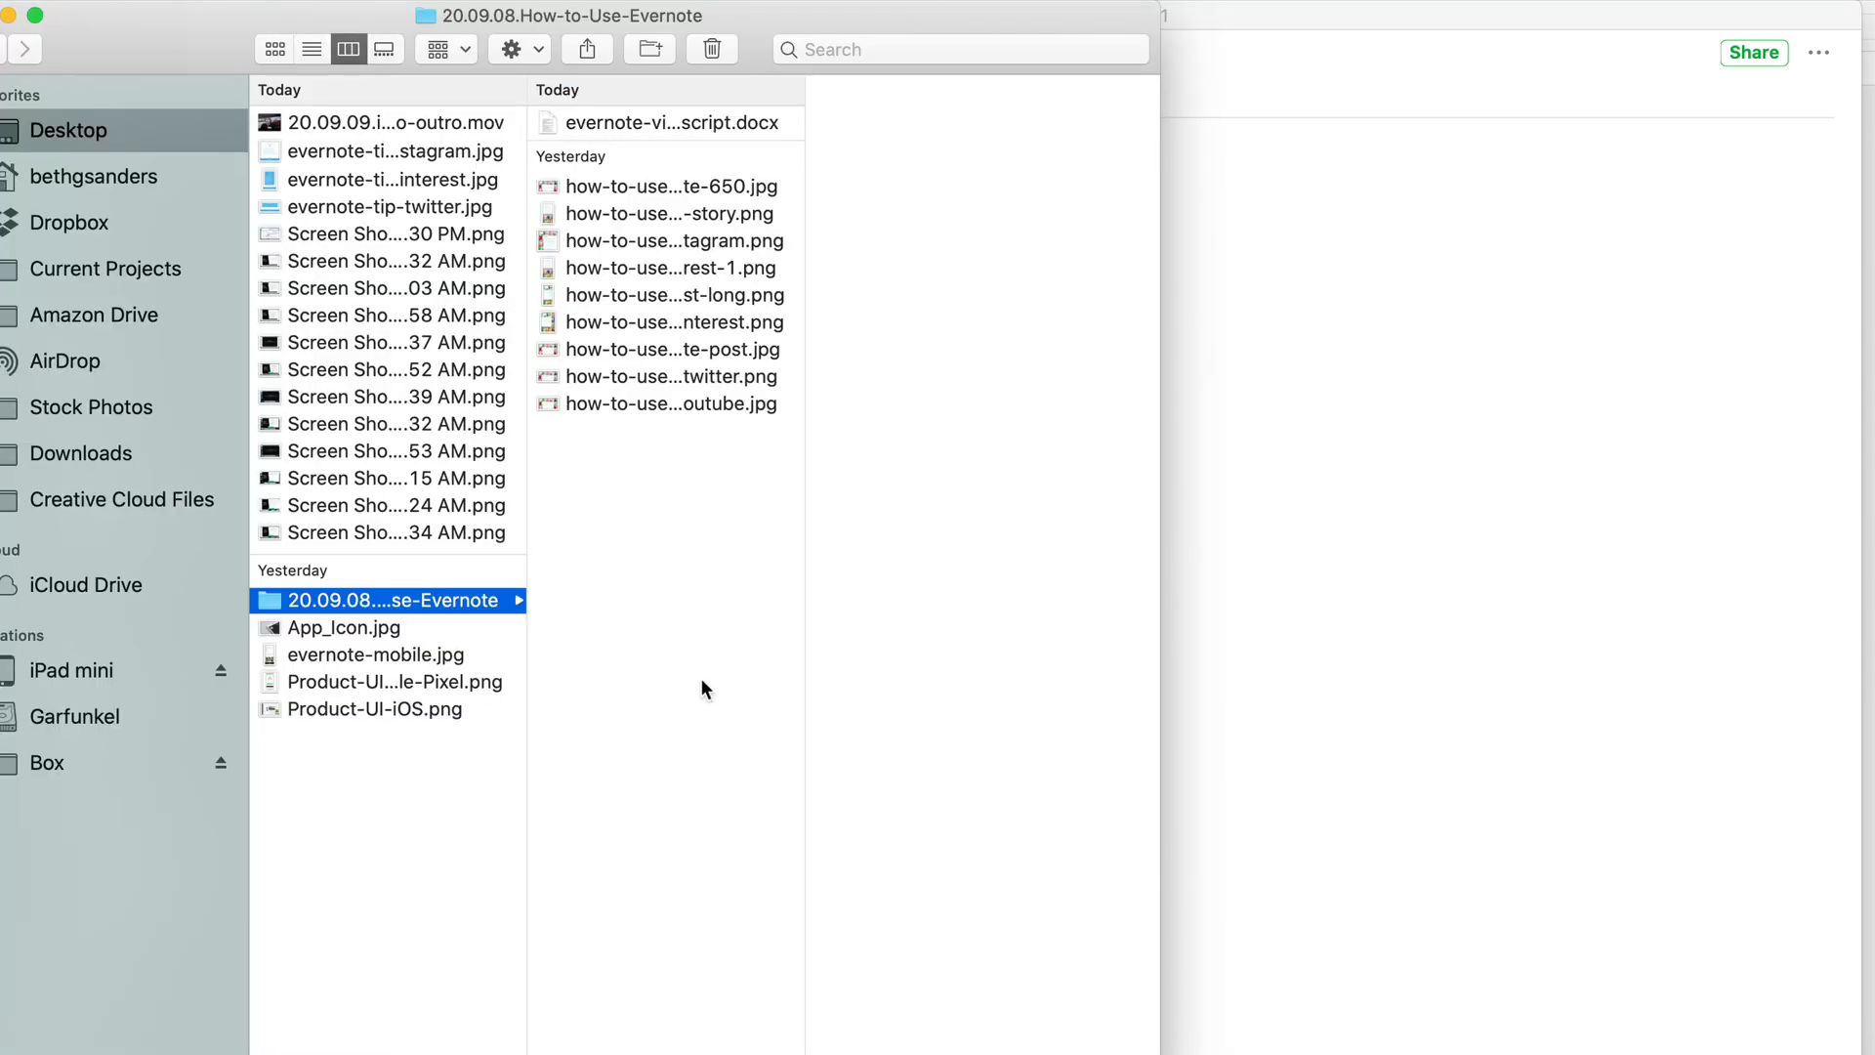
pyautogui.click(659, 183)
pyautogui.moveTo(635, 180); pyautogui.dragTo(1381, 477)
pyautogui.click(1431, 459)
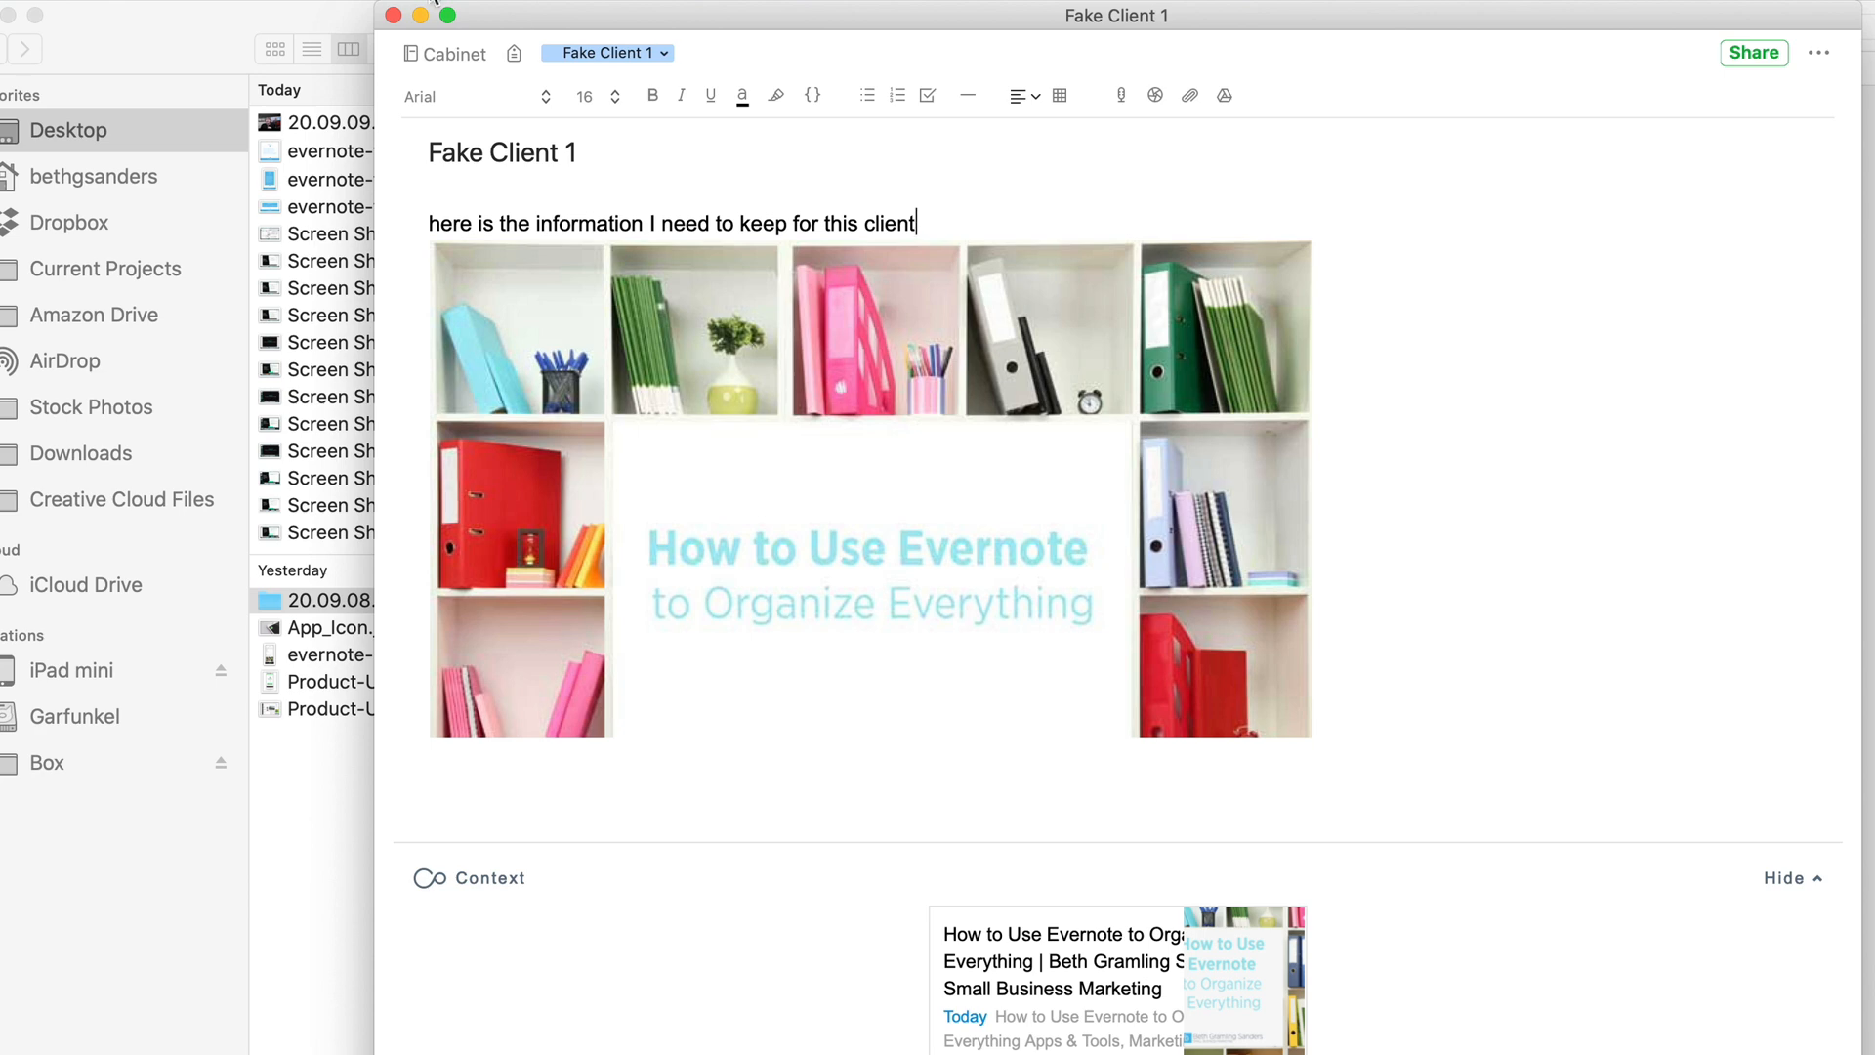
# Step: Close the note's separate window and view the notes filed under the Fake Client 1 tag
pyautogui.click(392, 16)
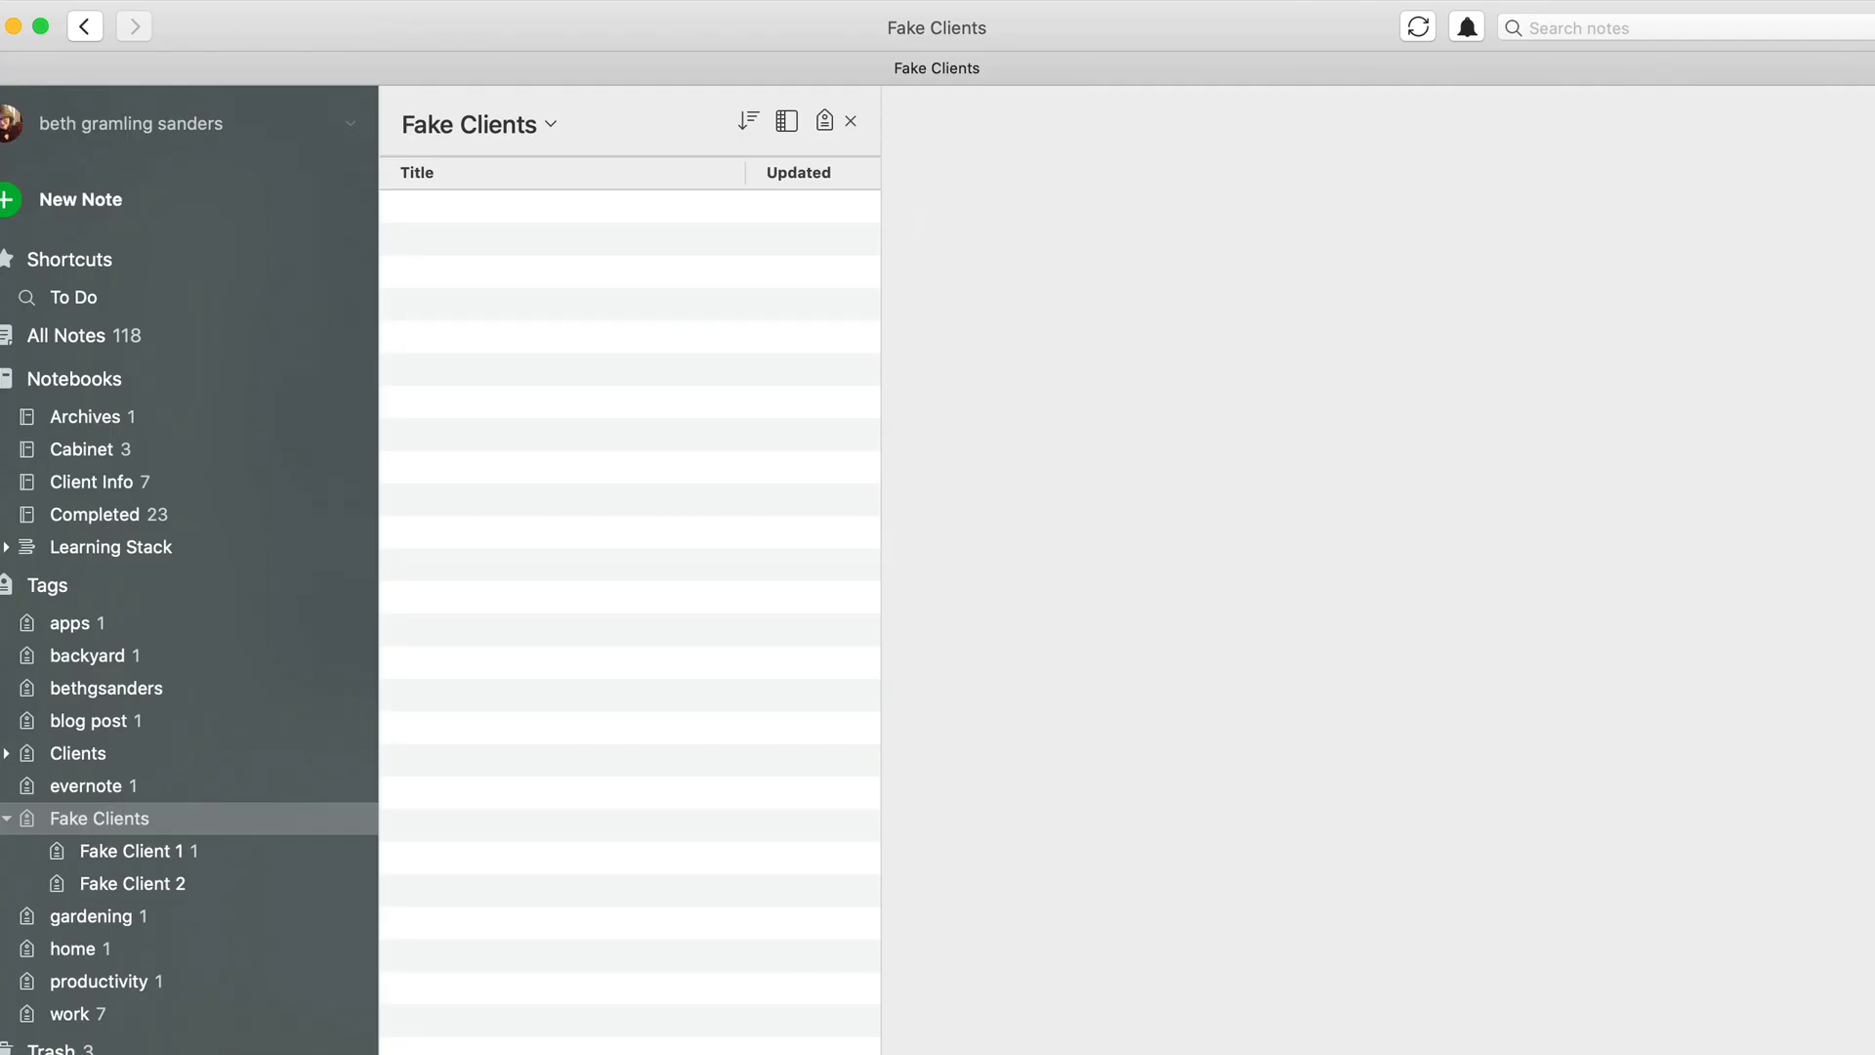
pyautogui.click(110, 847)
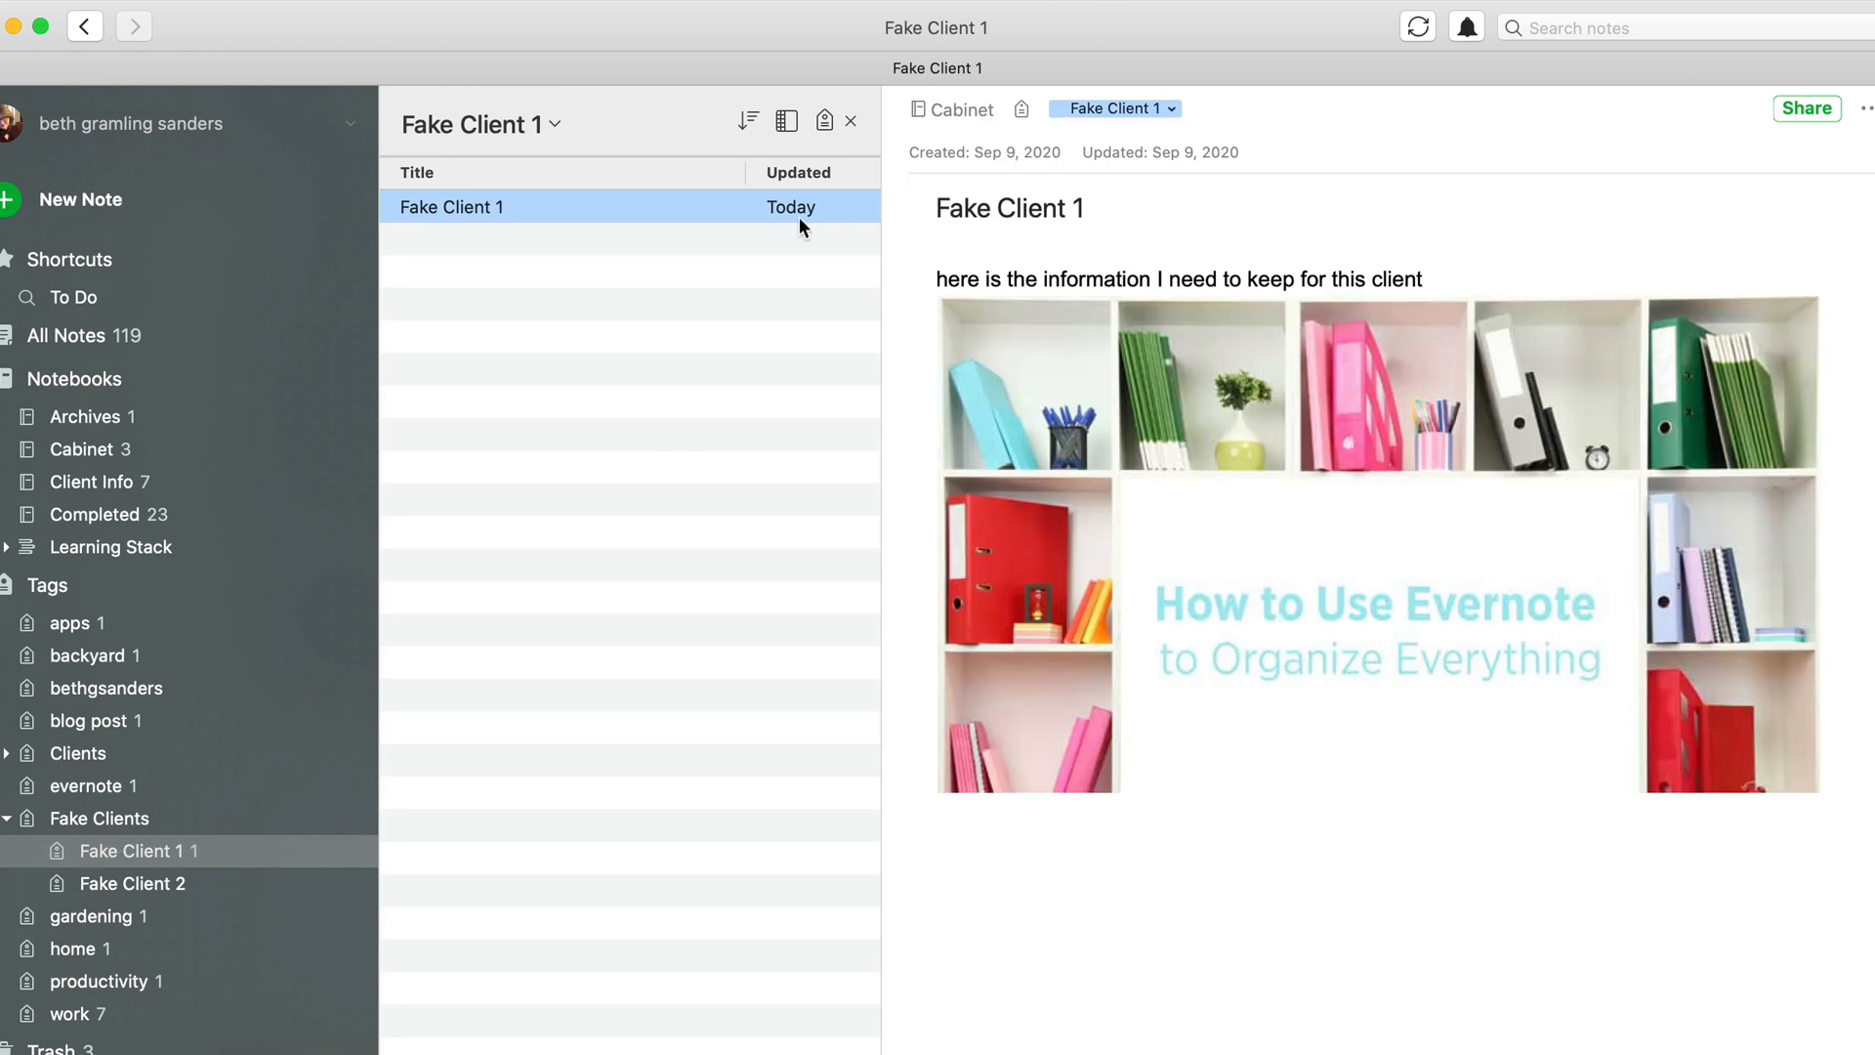